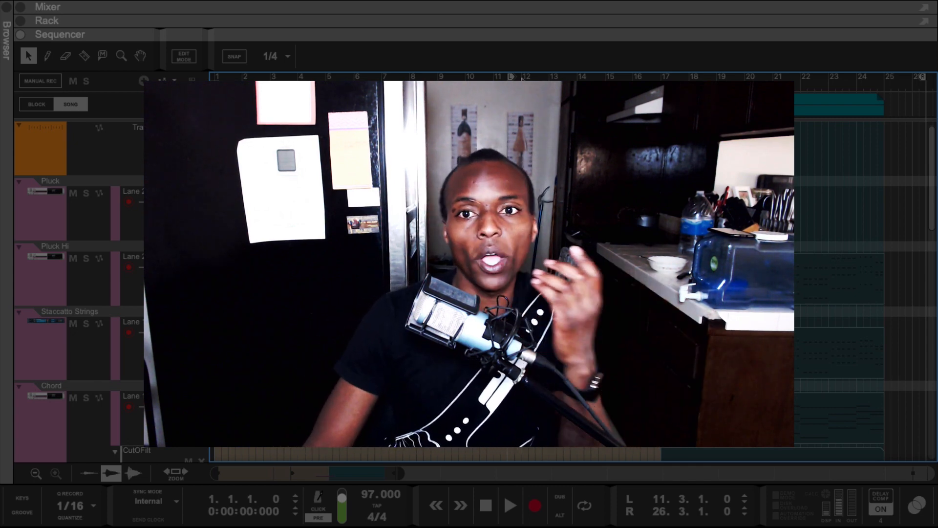
- Return the playhead to bar 1, loop the Intro block and play its opening bars
{"action": "left_click_drag", "start_coordinate": [512, 77], "coordinate": [218, 77]}
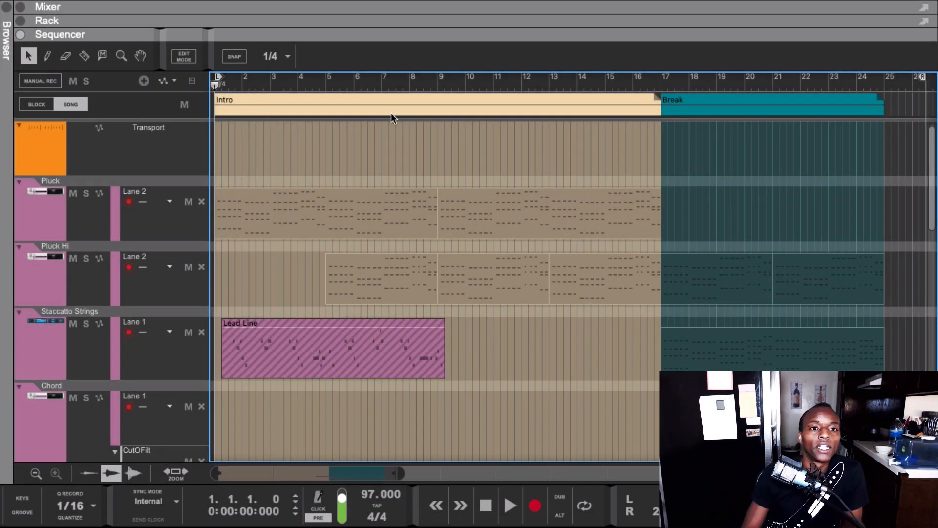
{"action": "left_click", "coordinate": [355, 102]}
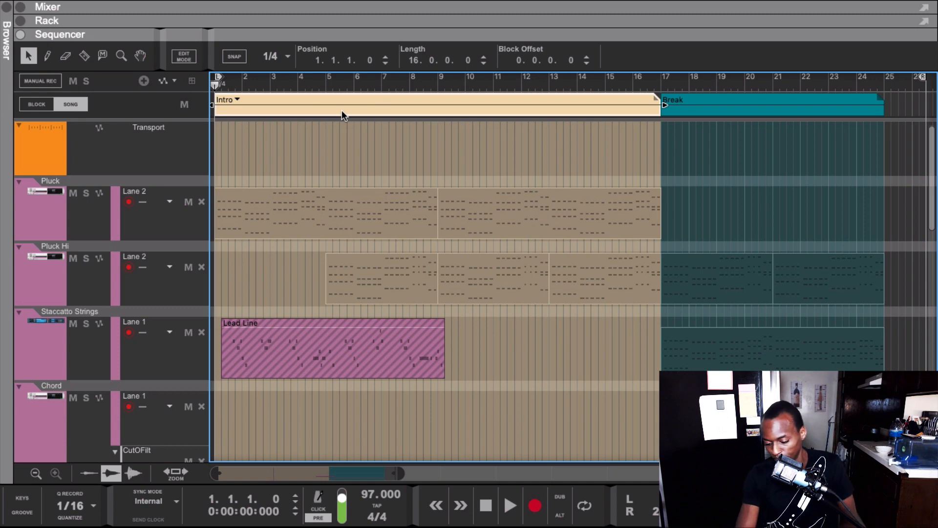
{"action": "key", "text": "ctrl+p"}
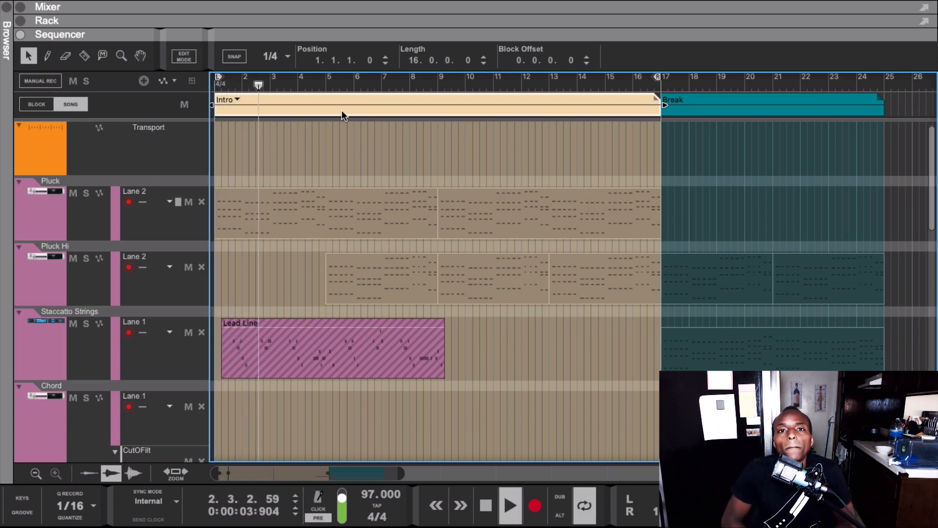
{"action": "key", "text": "space"}
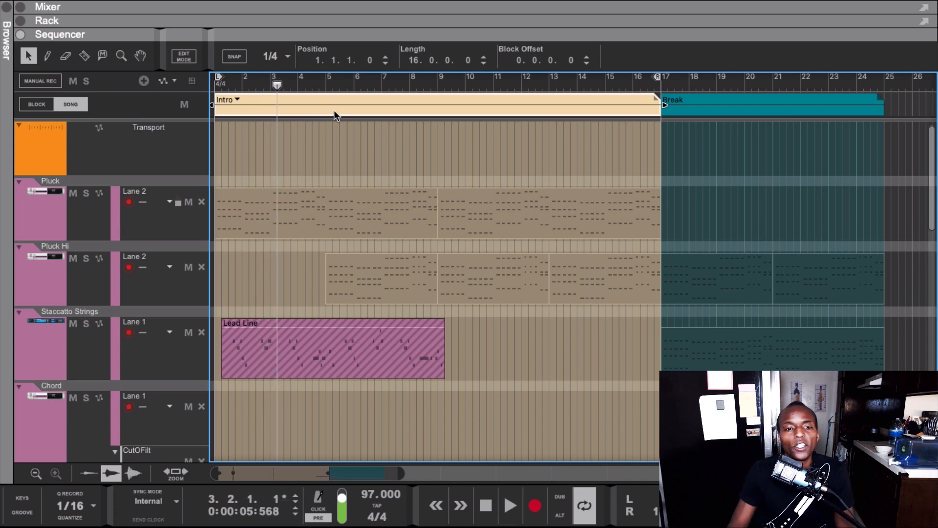
- Play the whole arrangement from bar 1 through the Intro and Break blocks, stopping after bar 25
{"action": "left_click", "coordinate": [217, 87]}
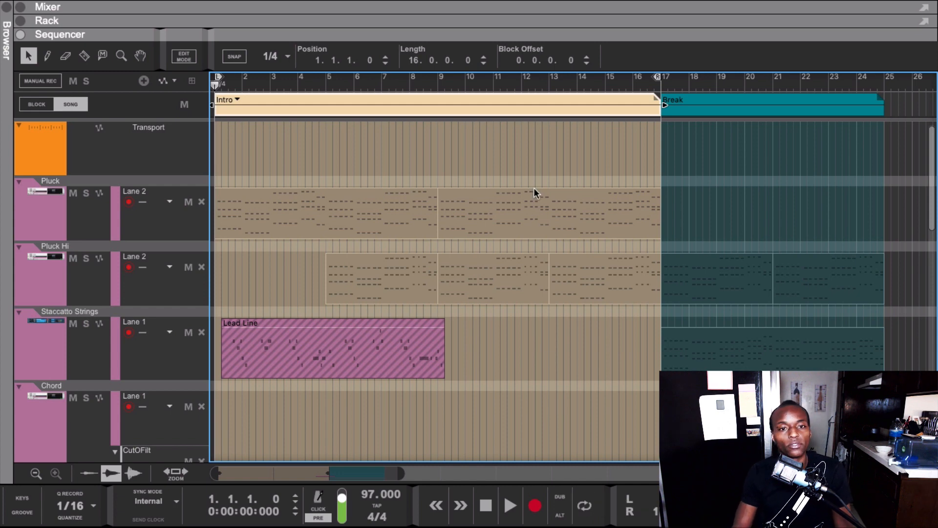
{"action": "key", "text": "space"}
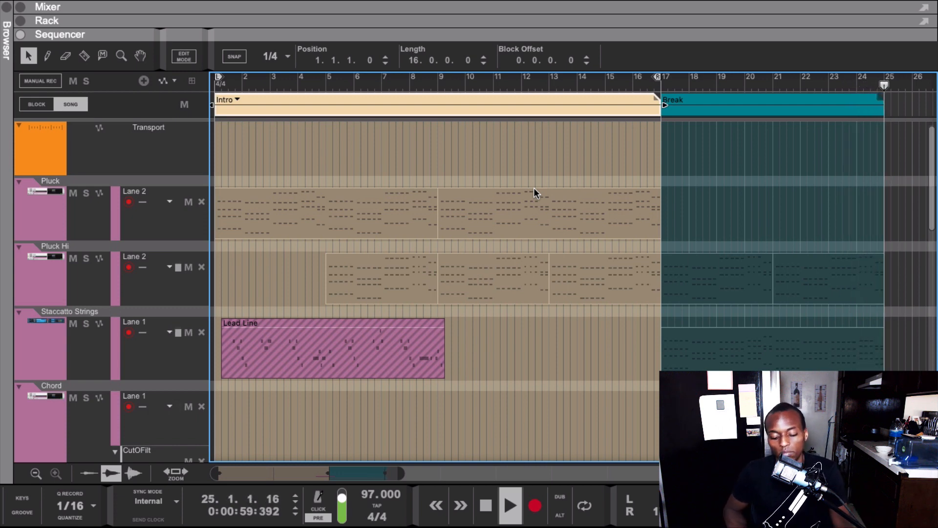
{"action": "key", "text": "space"}
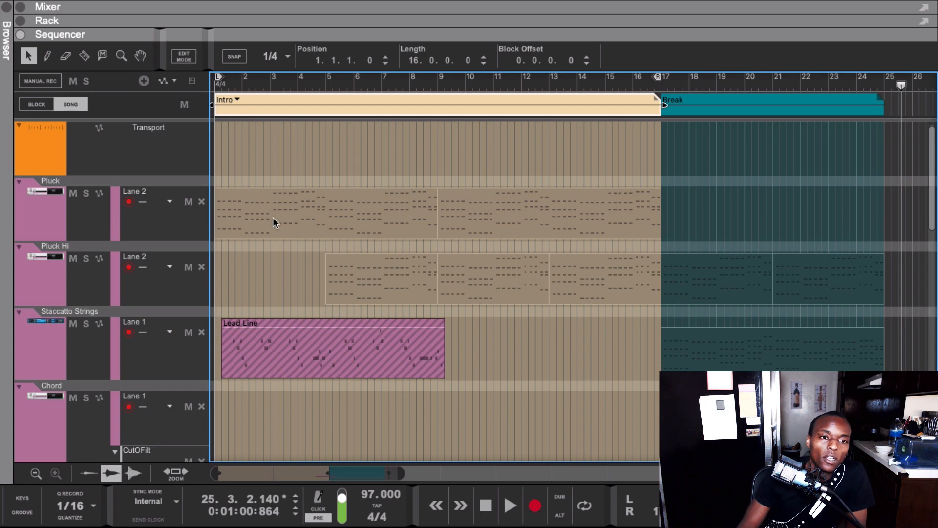
- Open the Intro block and copy the first Gmaj Root clip on the Pluck track
{"action": "left_click", "coordinate": [32, 216]}
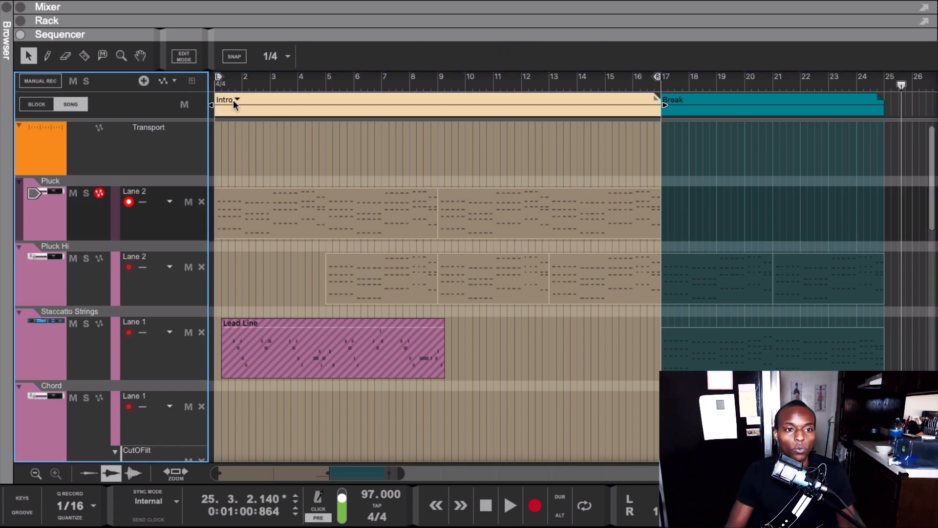
{"action": "left_click", "coordinate": [242, 111]}
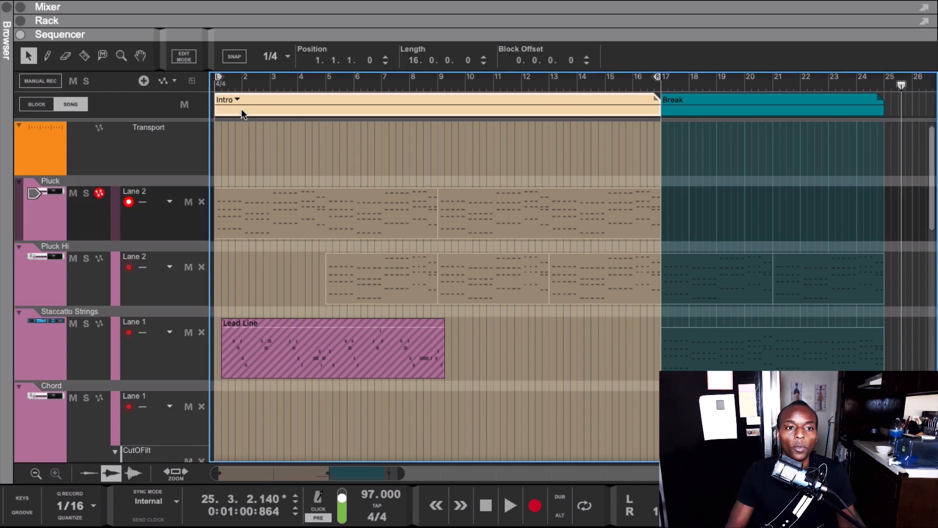
{"action": "double_click", "coordinate": [292, 104]}
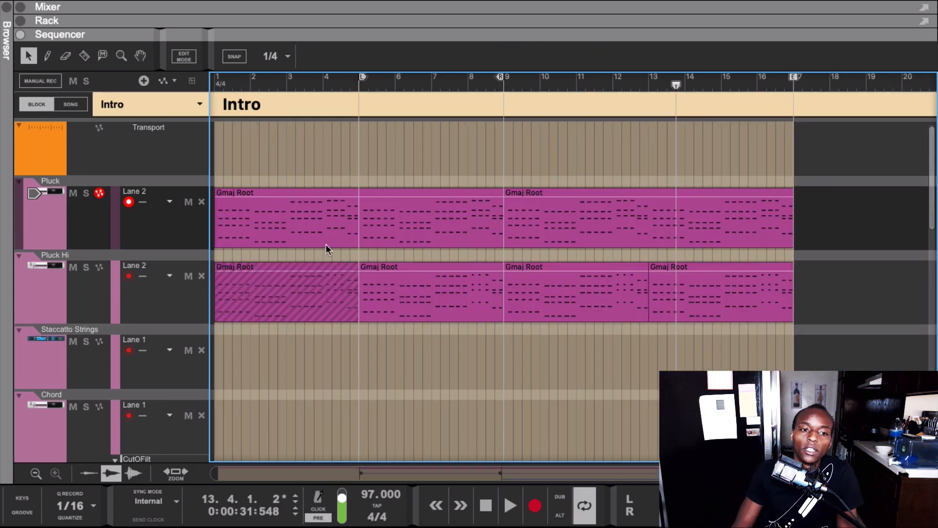
{"action": "left_click", "coordinate": [281, 242]}
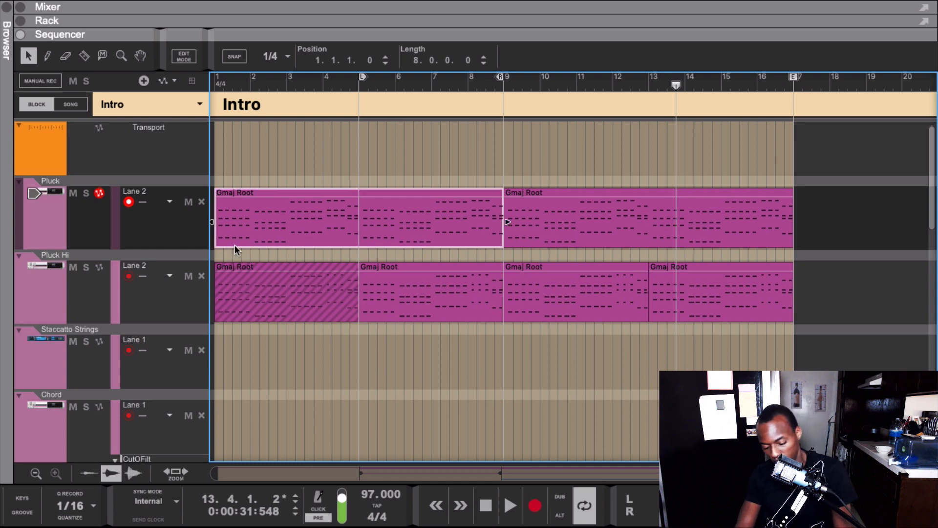
{"action": "key", "text": "Delete"}
{"action": "key", "text": "ctrl+z"}
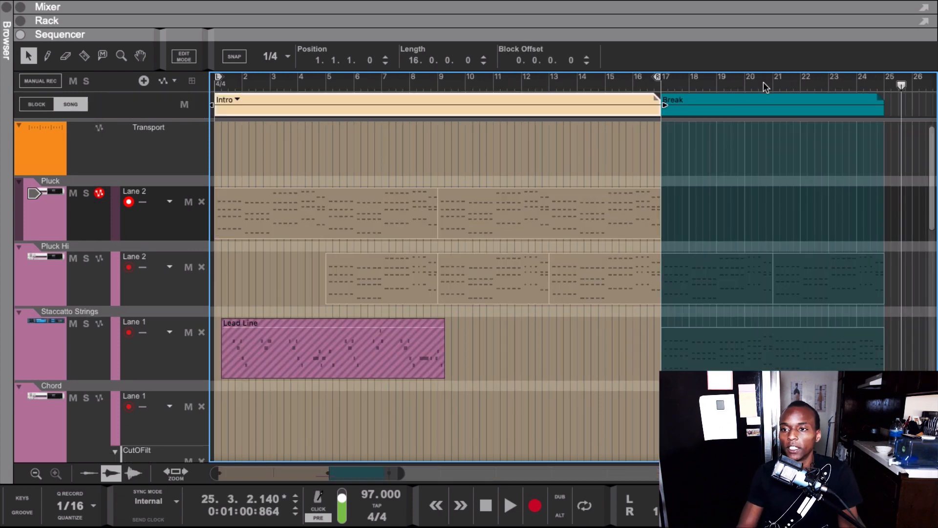
- Delete the Break and Intro blocks from the song arrangement, and snap the Lead Line clip to position 1.2.1.0
{"action": "left_click", "coordinate": [741, 106]}
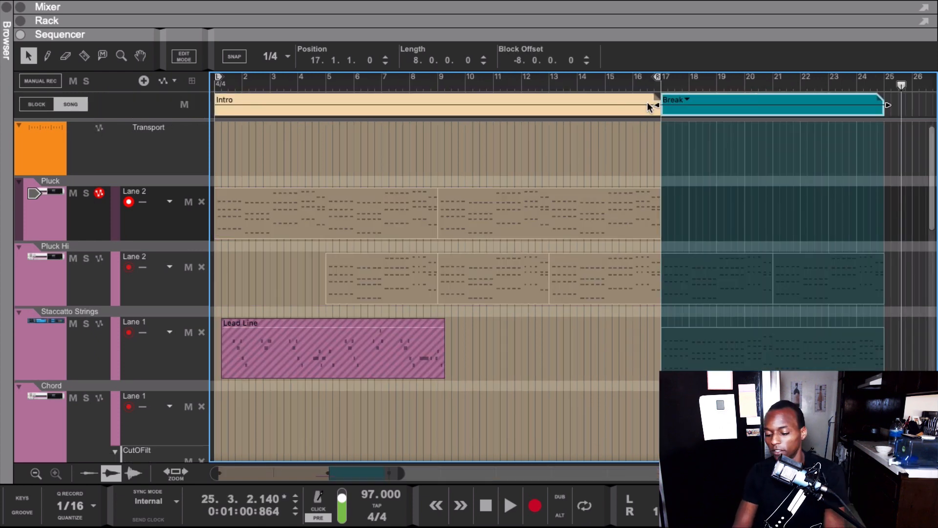
{"action": "key", "text": "Delete"}
{"action": "left_click", "coordinate": [491, 112]}
{"action": "key", "text": "Delete"}
{"action": "left_click", "coordinate": [336, 365]}
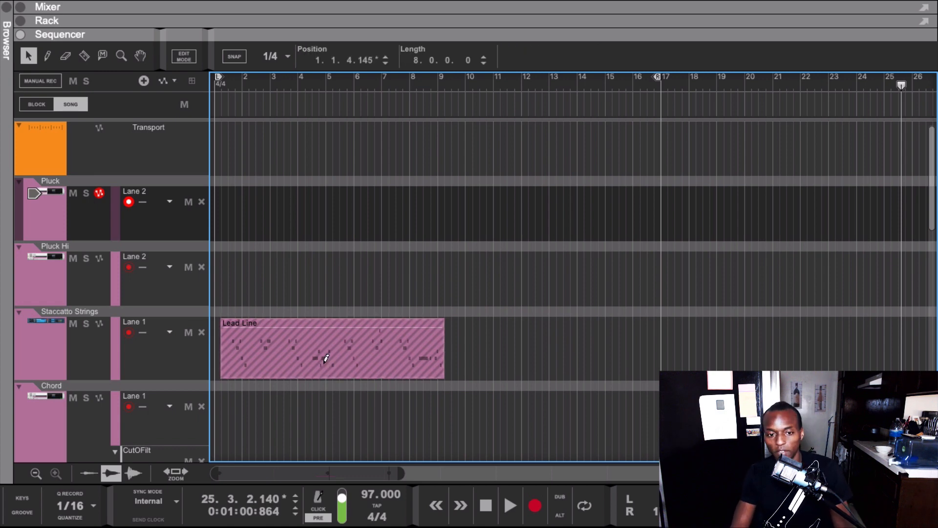
{"action": "left_click_drag", "start_coordinate": [324, 359], "coordinate": [326, 359]}
- Paste the Gmaj Root clip at bar 12 on the Pluck track and play it looped
{"action": "left_click_drag", "start_coordinate": [578, 86], "coordinate": [524, 88]}
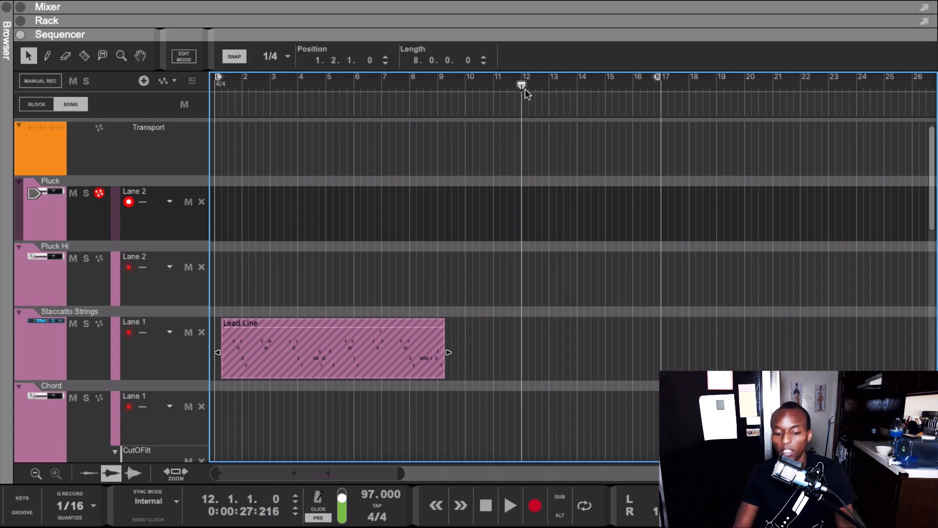
{"action": "key", "text": "ctrl+v"}
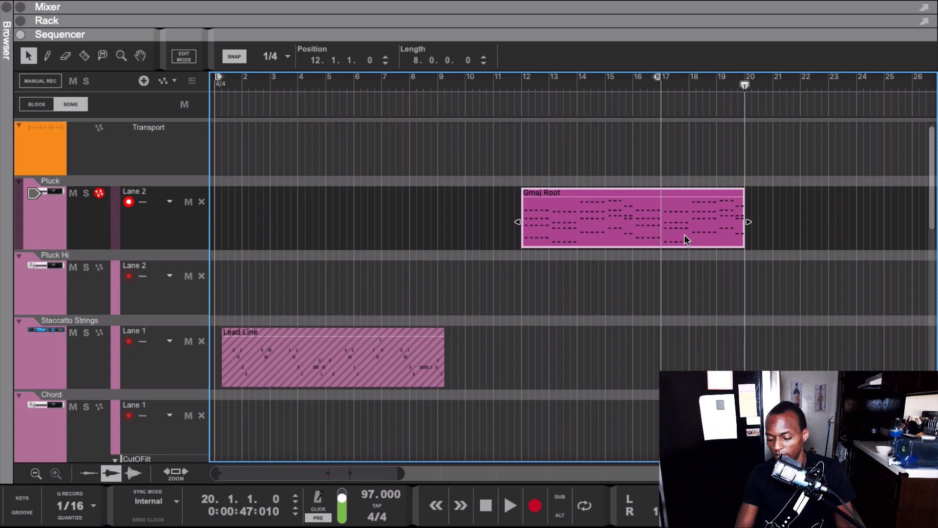
{"action": "key", "text": "ctrl+p"}
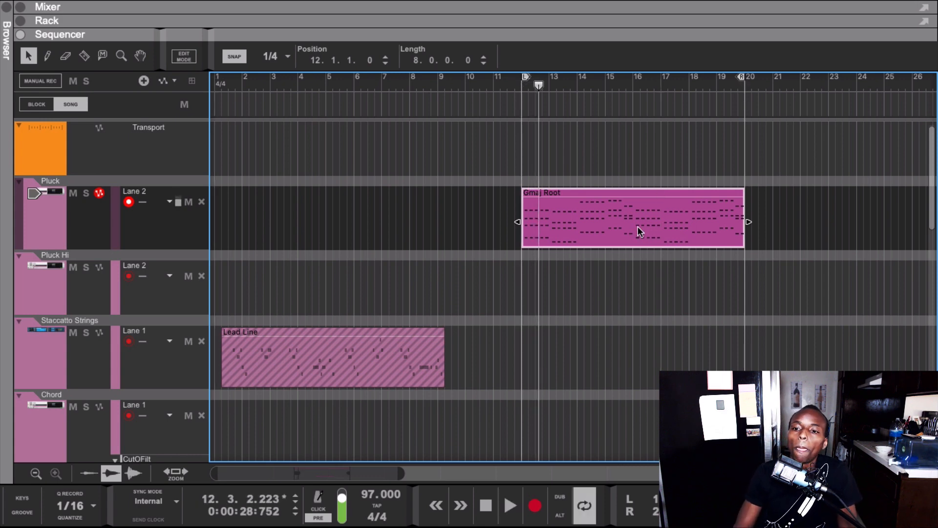
- Open the pasted Gmaj Root clip for note editing at its first chords and set the snap value to 1/16
{"action": "double_click", "coordinate": [637, 226]}
{"action": "scroll", "coordinate": [694, 288], "scroll_direction": "down", "scroll_amount": 4}
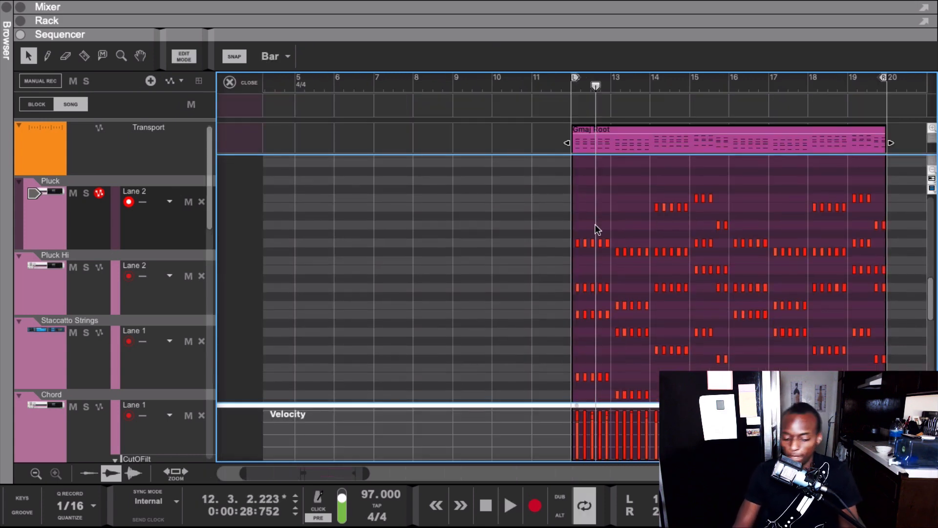
{"action": "key", "text": "y"}
{"action": "left_click_drag", "start_coordinate": [568, 220], "coordinate": [609, 398]}
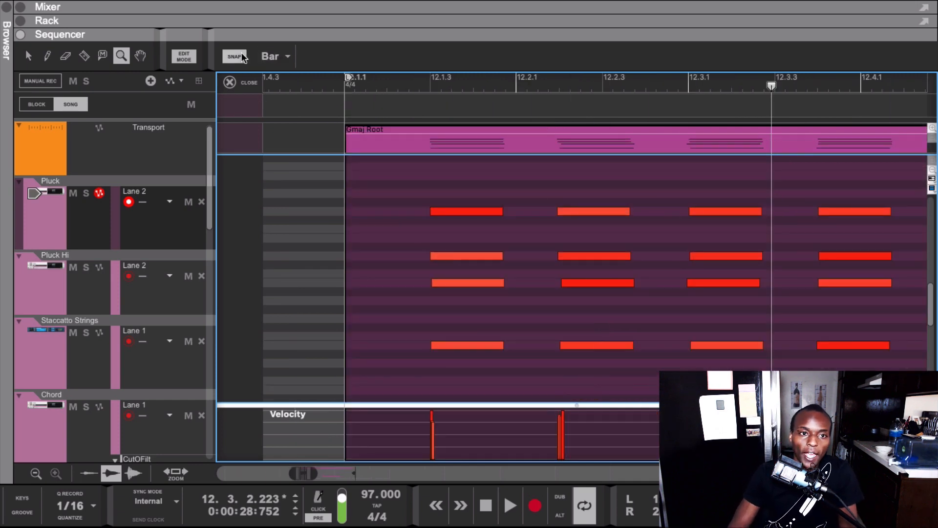
{"action": "left_click", "coordinate": [272, 57]}
{"action": "left_click", "coordinate": [289, 120]}
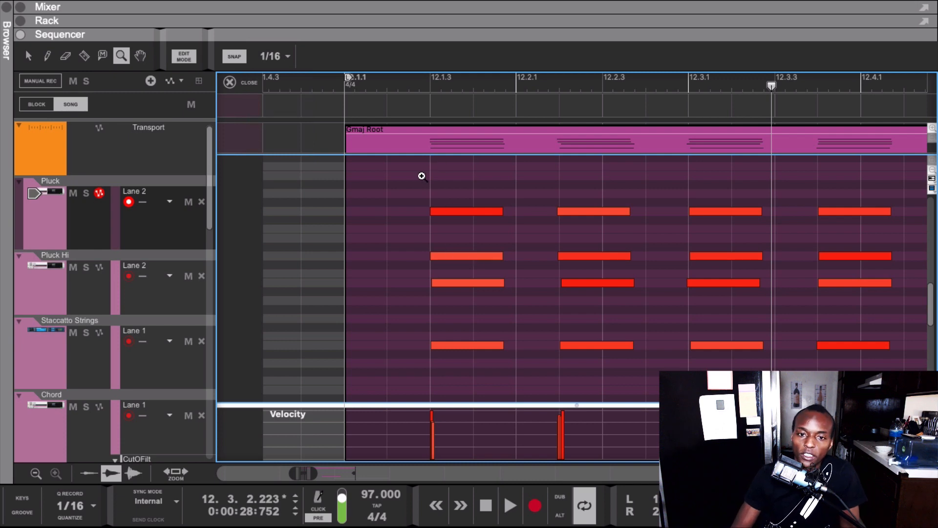
- Examine how the individual notes of the first chord at 12.1.3 start relative to the grid line
{"action": "left_click_drag", "start_coordinate": [421, 176], "coordinate": [450, 359]}
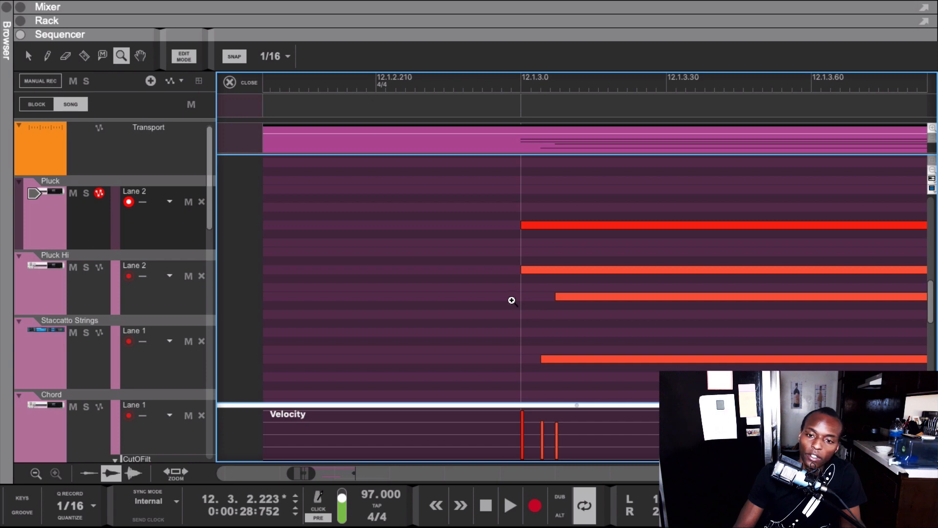
{"action": "scroll", "coordinate": [519, 242], "scroll_direction": "right", "scroll_amount": 3}
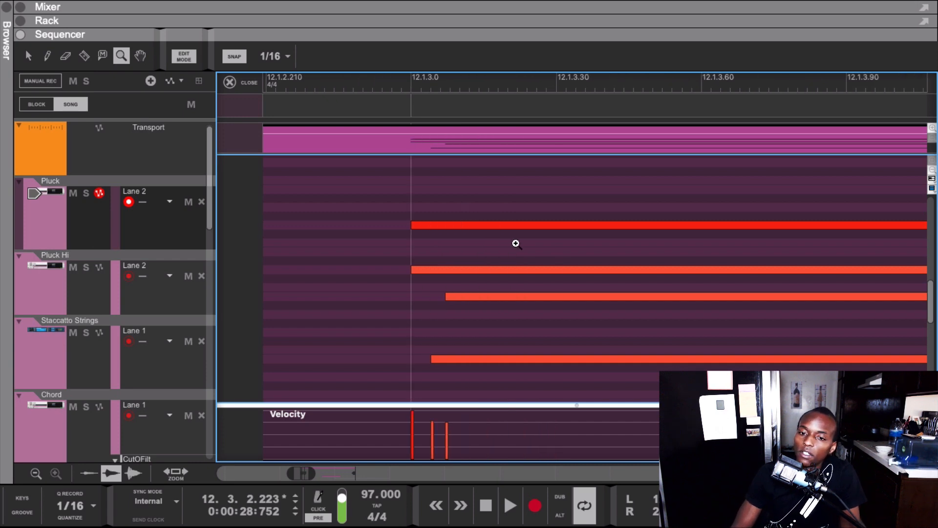
{"action": "scroll", "coordinate": [514, 243], "scroll_direction": "right", "scroll_amount": 6}
{"action": "scroll", "coordinate": [511, 243], "scroll_direction": "up", "scroll_amount": 3}
{"action": "scroll", "coordinate": [512, 244], "scroll_direction": "right", "scroll_amount": 7}
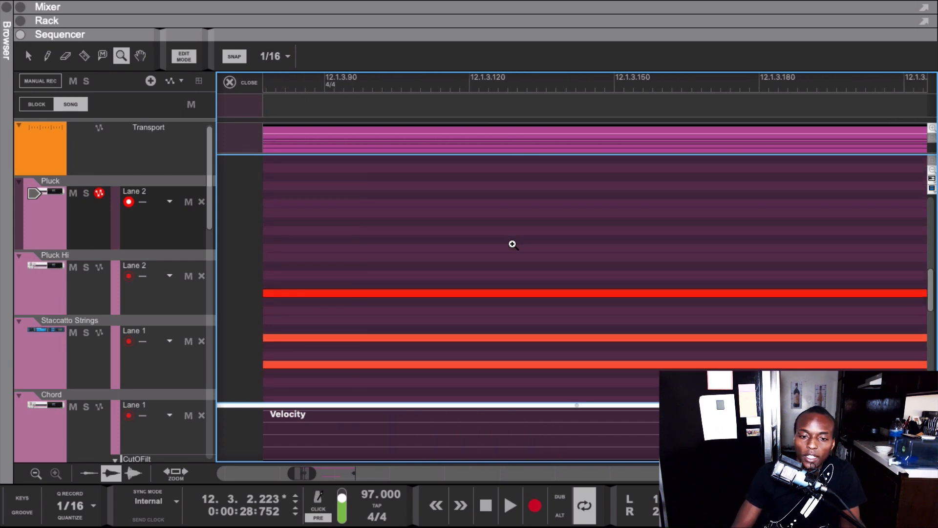
- Examine the timing of the following chords in bars 12 to 14 against the 1/16 grid
{"action": "key", "text": "g"}
{"action": "key", "text": "g"}
{"action": "key", "text": "g"}
{"action": "key", "text": "g"}
{"action": "key", "text": "g"}
{"action": "key", "text": "g"}
{"action": "key", "text": "g"}
{"action": "key", "text": "g"}
{"action": "key", "text": "g"}
{"action": "key", "text": "g"}
{"action": "key", "text": "g"}
{"action": "key", "text": "g"}
{"action": "key", "text": "g"}
{"action": "key", "text": "g"}
{"action": "key", "text": "g"}
{"action": "key", "text": "g"}
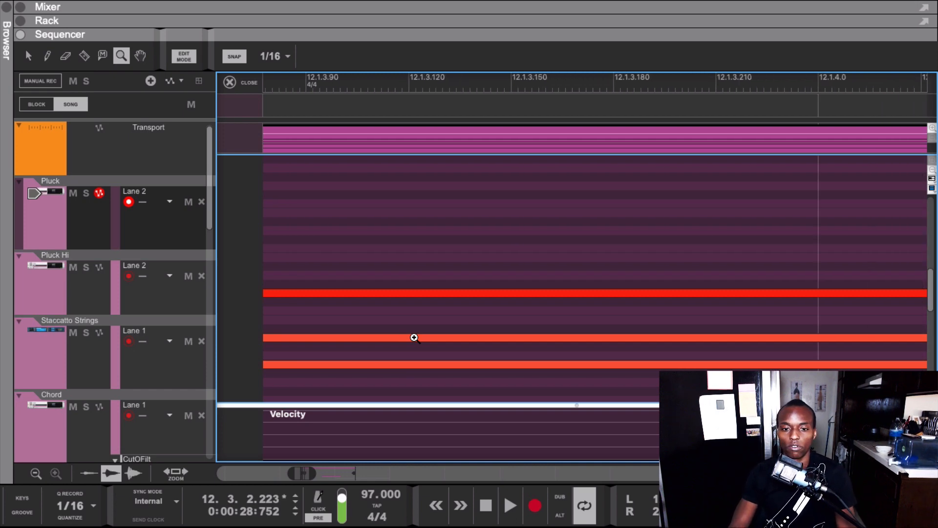
{"action": "key", "text": "g"}
{"action": "key", "text": "g"}
{"action": "key", "text": "g"}
{"action": "key", "text": "g"}
{"action": "key", "text": "g"}
{"action": "key", "text": "g"}
{"action": "key", "text": "g"}
{"action": "key", "text": "g"}
{"action": "key", "text": "g"}
{"action": "key", "text": "g"}
{"action": "key", "text": "g"}
{"action": "key", "text": "g"}
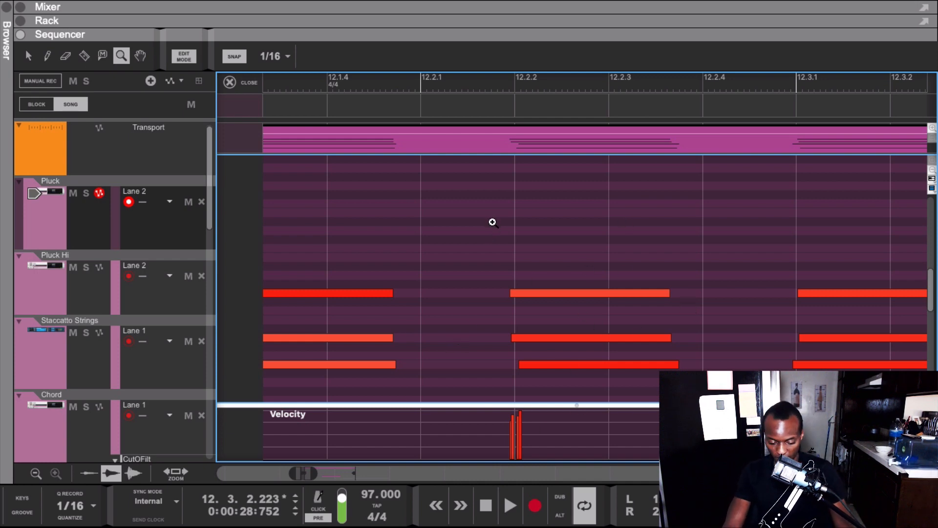
{"action": "key", "text": "g"}
{"action": "key", "text": "g"}
{"action": "key", "text": "g"}
{"action": "key", "text": "g"}
{"action": "key", "text": "g"}
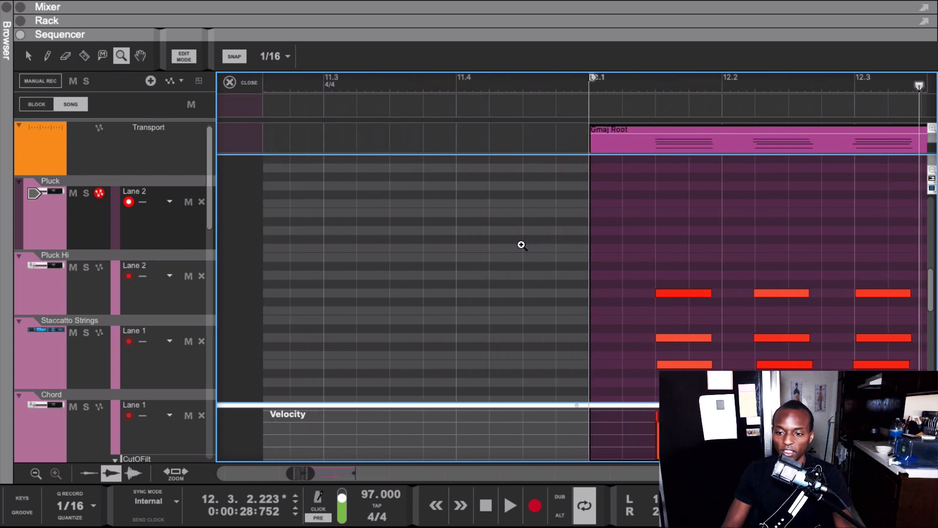
{"action": "scroll", "coordinate": [593, 253], "scroll_direction": "down", "scroll_amount": 5}
{"action": "scroll", "coordinate": [593, 253], "scroll_direction": "up", "scroll_amount": 5}
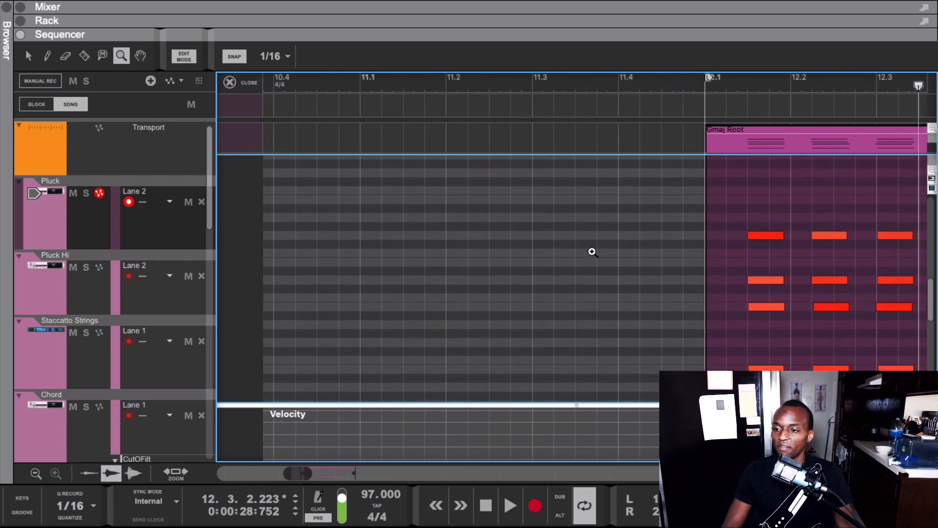
{"action": "scroll", "coordinate": [591, 251], "scroll_direction": "right", "scroll_amount": 10}
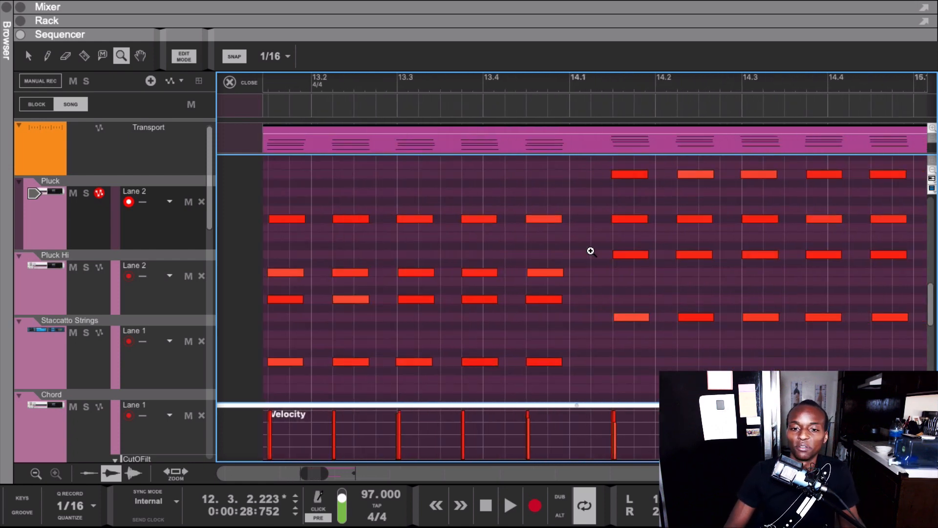
- Lower the velocity of all the clip's notes together until the velocity value reads 63
{"action": "scroll", "coordinate": [589, 245], "scroll_direction": "down", "scroll_amount": 10}
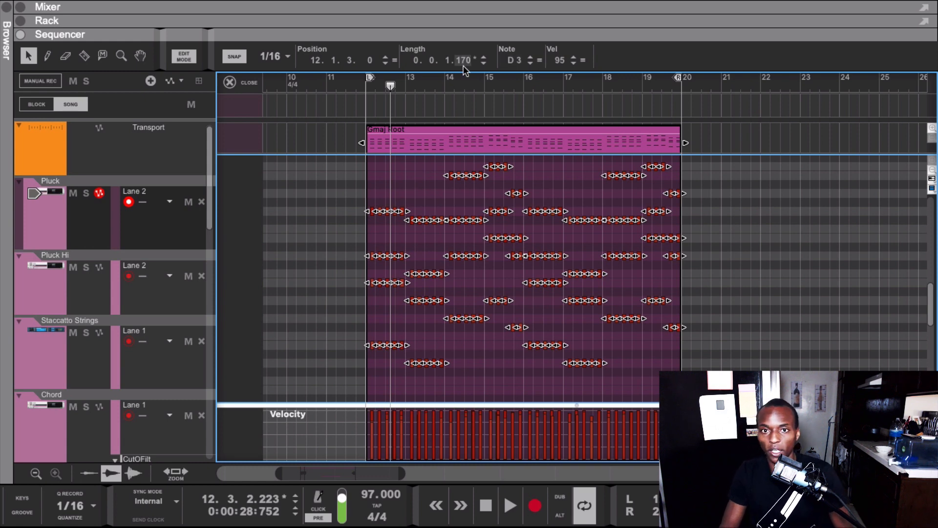
{"action": "left_click_drag", "start_coordinate": [559, 60], "coordinate": [559, 146]}
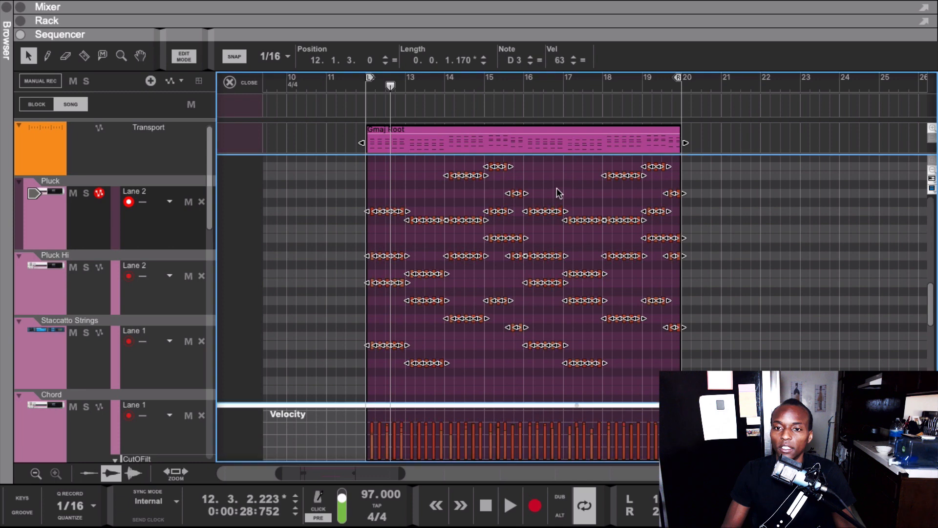
{"action": "left_click", "coordinate": [556, 188]}
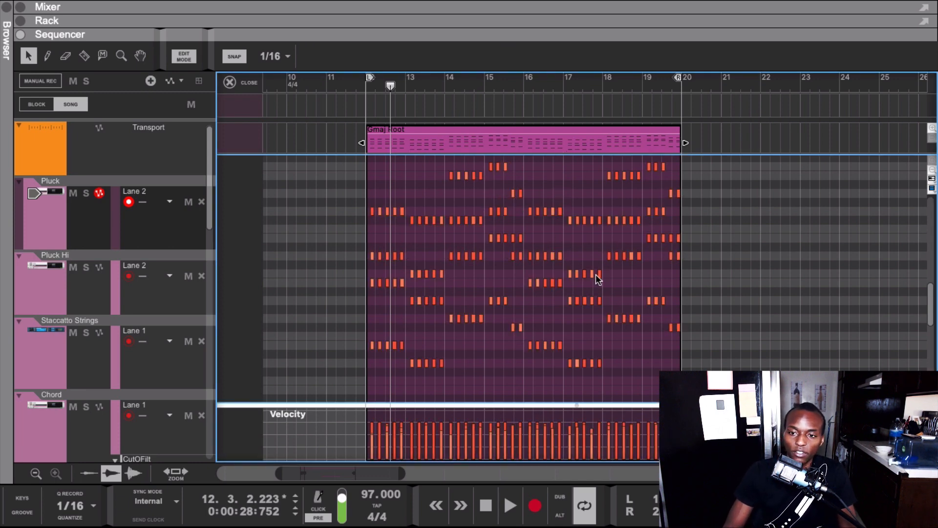
- Select all notes in the clip and open the Tool Window's note editing tools, placing the window clear of the notes
{"action": "key", "text": "ctrl+a"}
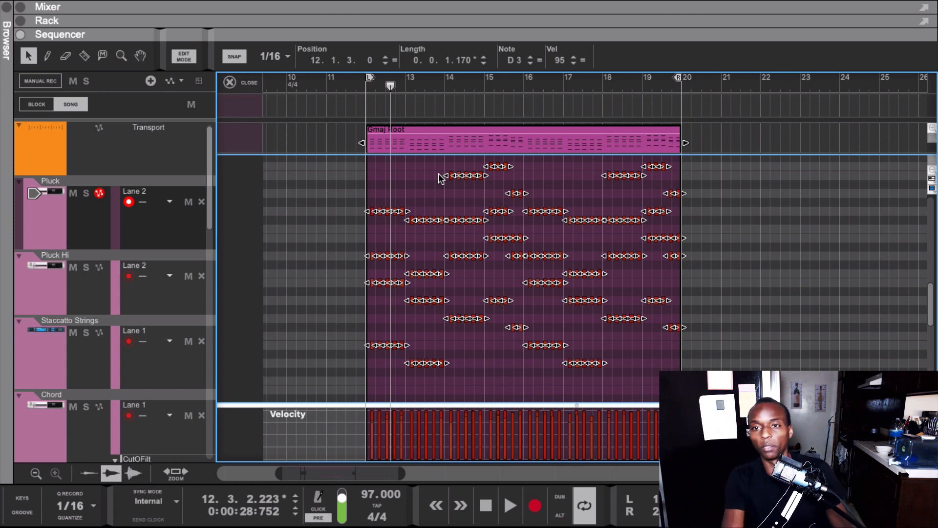
{"action": "key", "text": "F8"}
{"action": "key", "text": "F8"}
{"action": "key", "text": "F8"}
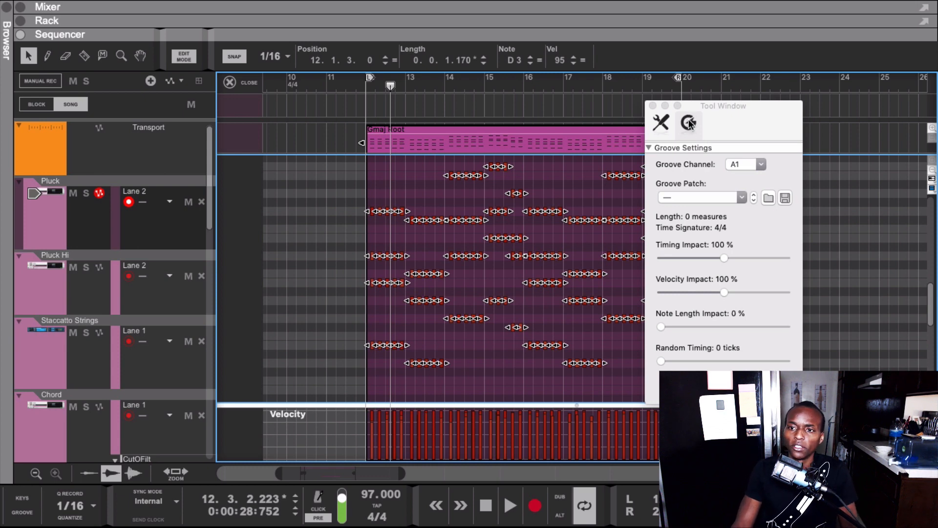
{"action": "left_click", "coordinate": [662, 125]}
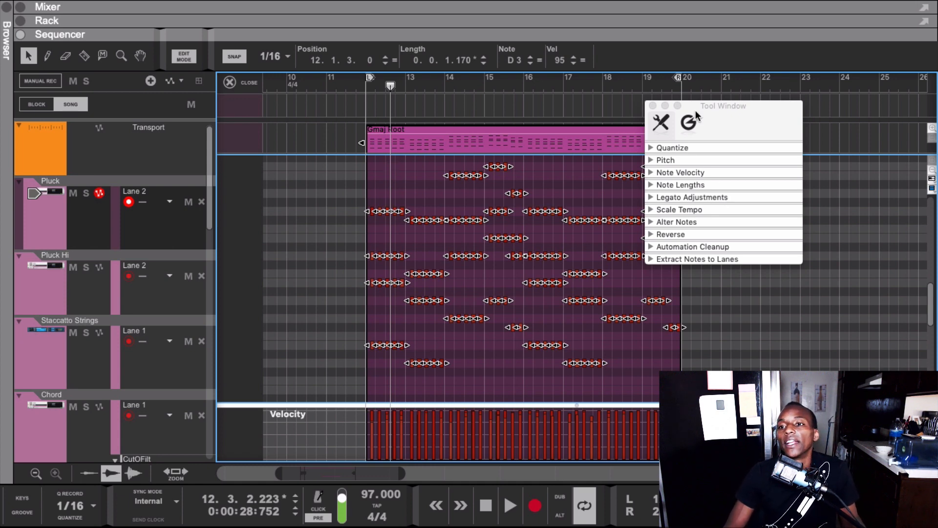
{"action": "left_click_drag", "start_coordinate": [660, 110], "coordinate": [233, 128]}
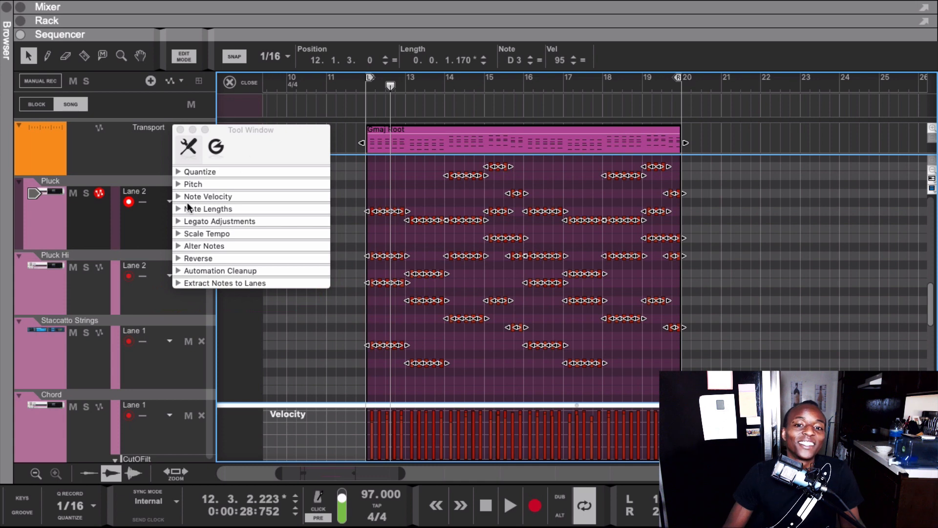
- Quantize all selected notes to 1/16 with an amount of 100% and 0 ticks of randomness
{"action": "left_click", "coordinate": [178, 172]}
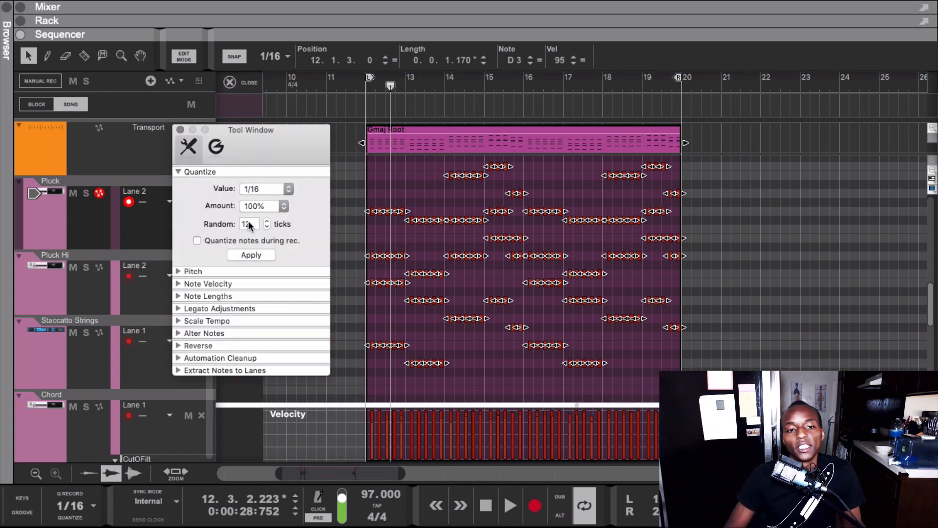
{"action": "double_click", "coordinate": [247, 224]}
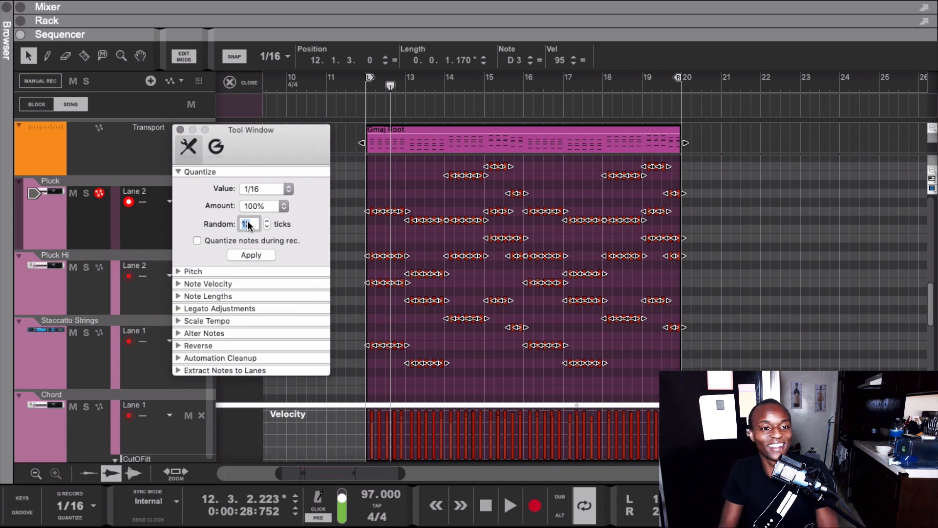
{"action": "type", "text": "0"}
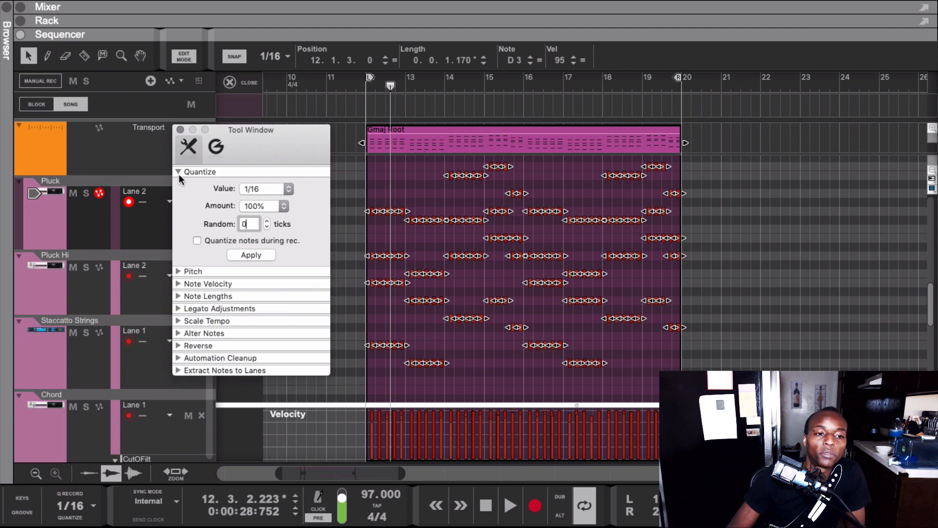
{"action": "left_click", "coordinate": [286, 203]}
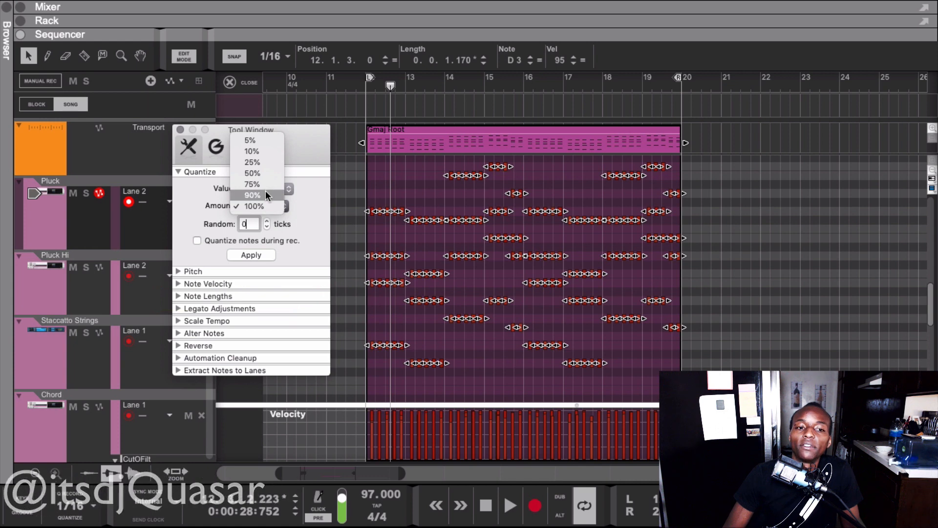
{"action": "left_click", "coordinate": [266, 194]}
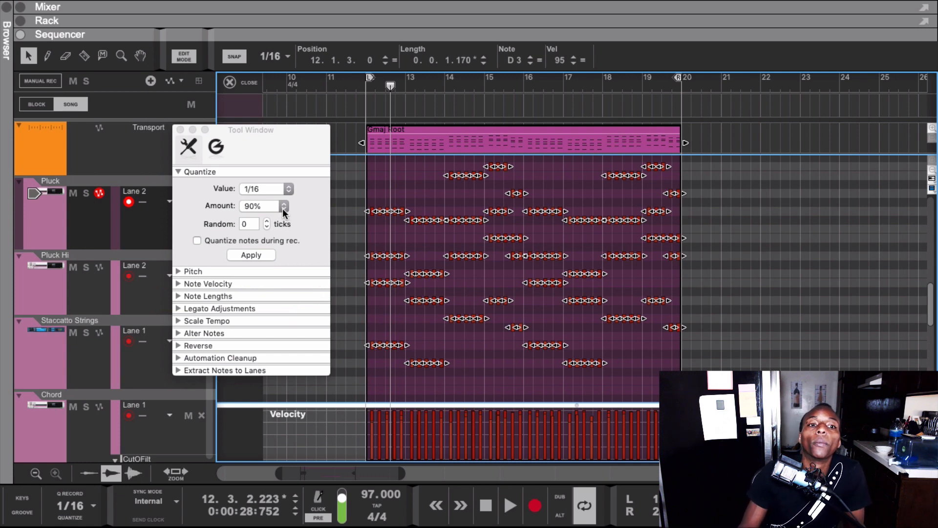
{"action": "left_click", "coordinate": [282, 207]}
{"action": "left_click", "coordinate": [255, 216]}
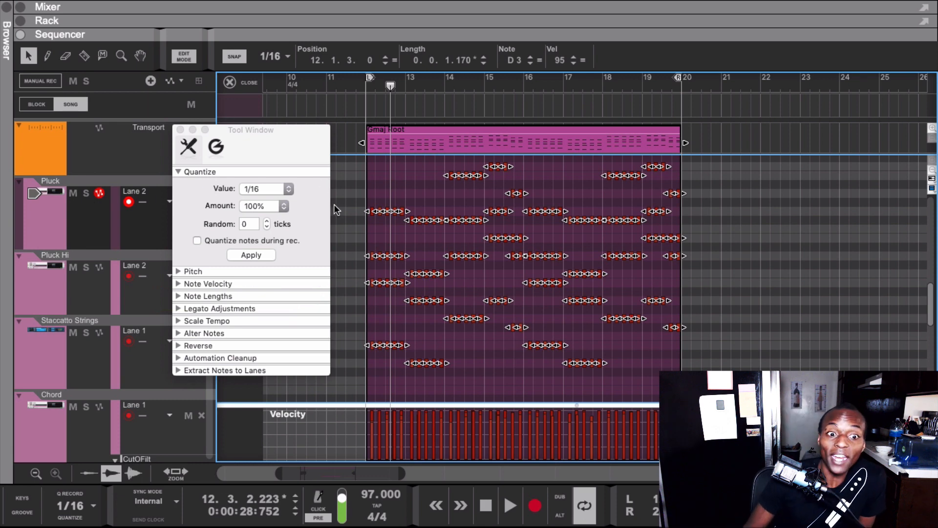
{"action": "left_click", "coordinate": [249, 256]}
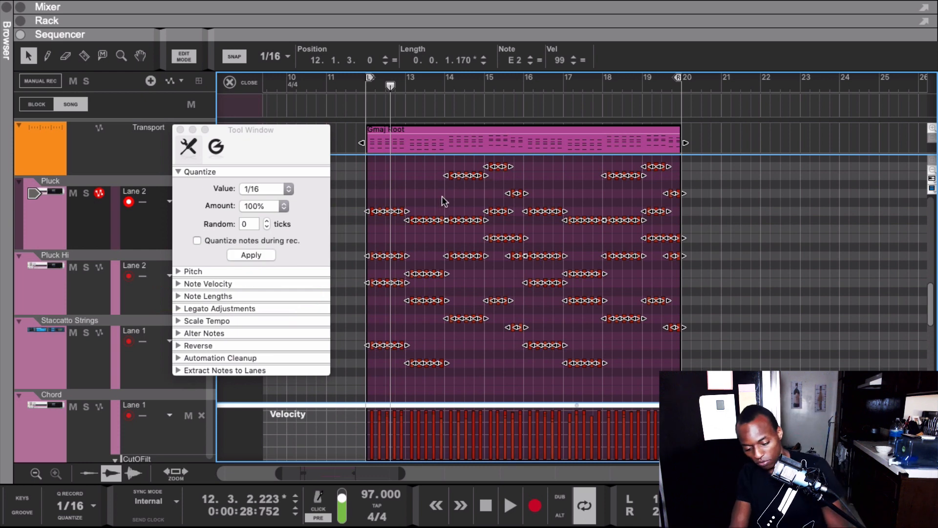
- Select the first two chords in bar 12 and examine their note starts against the 1/16 grid, keeping the Tool Window clear of them
{"action": "left_click", "coordinate": [396, 193]}
{"action": "left_click_drag", "start_coordinate": [355, 181], "coordinate": [377, 313]}
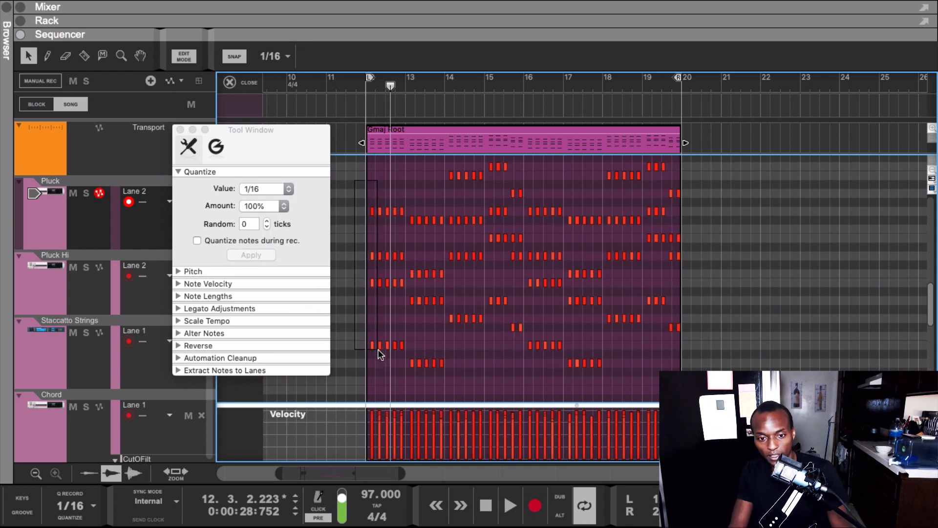
{"action": "left_click_drag", "start_coordinate": [377, 349], "coordinate": [377, 348]}
{"action": "key", "text": "z"}
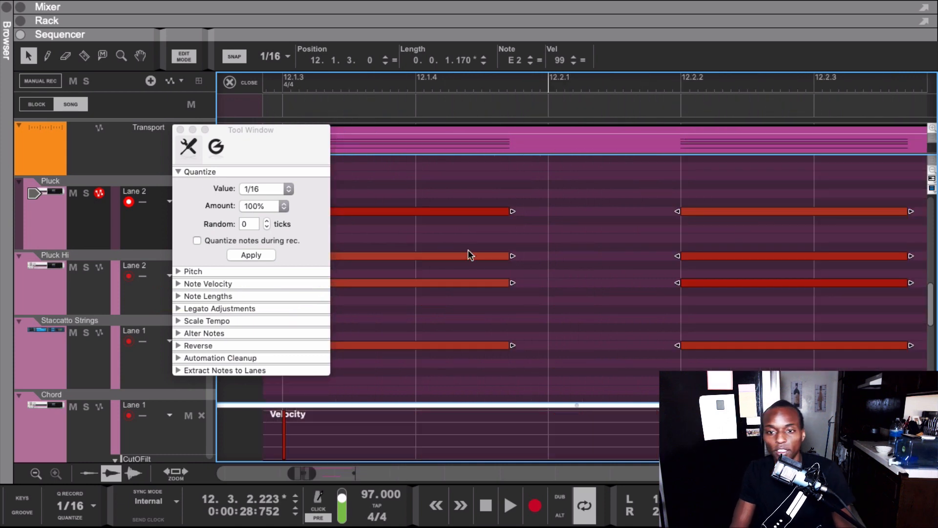
{"action": "left_click_drag", "start_coordinate": [297, 130], "coordinate": [641, 119]}
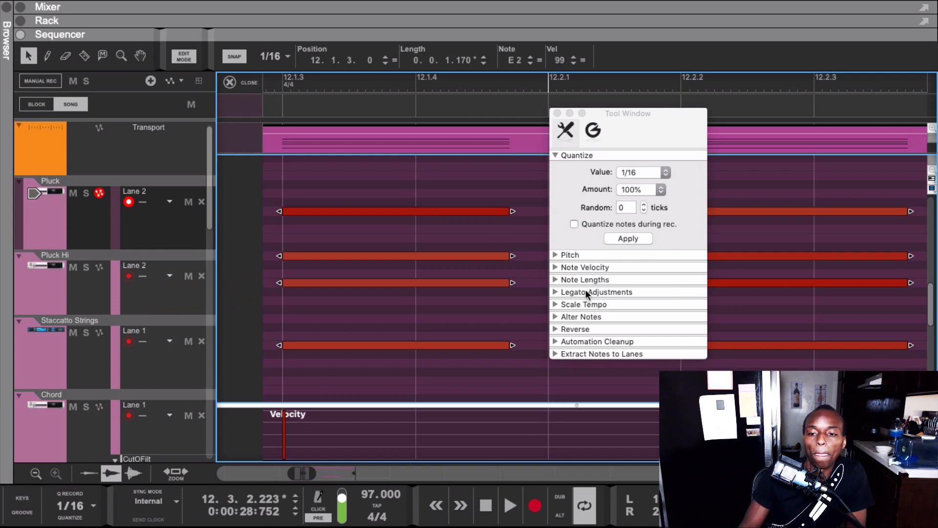
- Try applying a fixed note velocity of 100 to the two selected chords, and undo the velocity change
{"action": "left_click", "coordinate": [555, 156]}
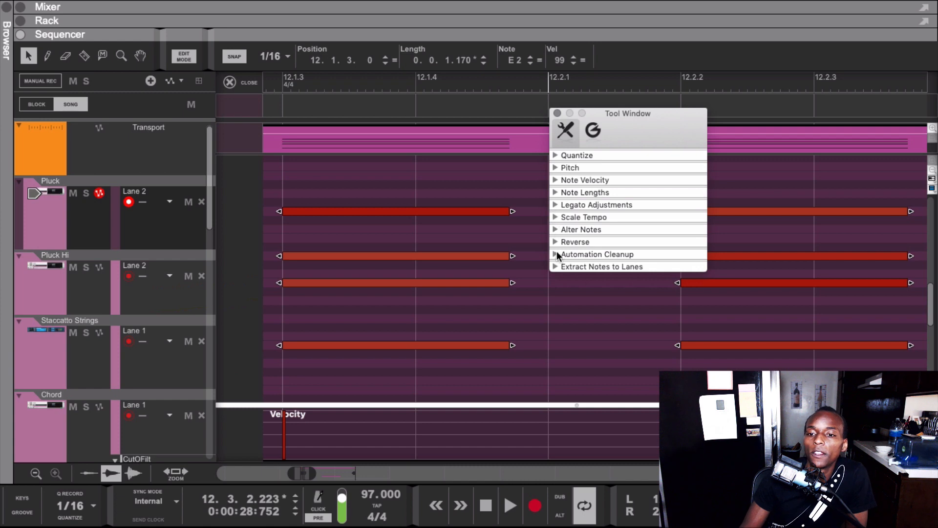
{"action": "left_click", "coordinate": [555, 180]}
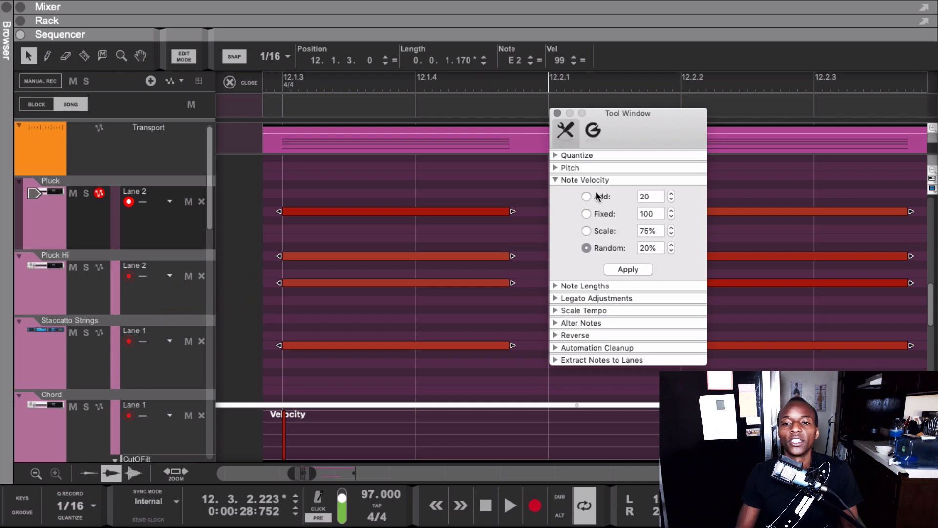
{"action": "left_click", "coordinate": [587, 214]}
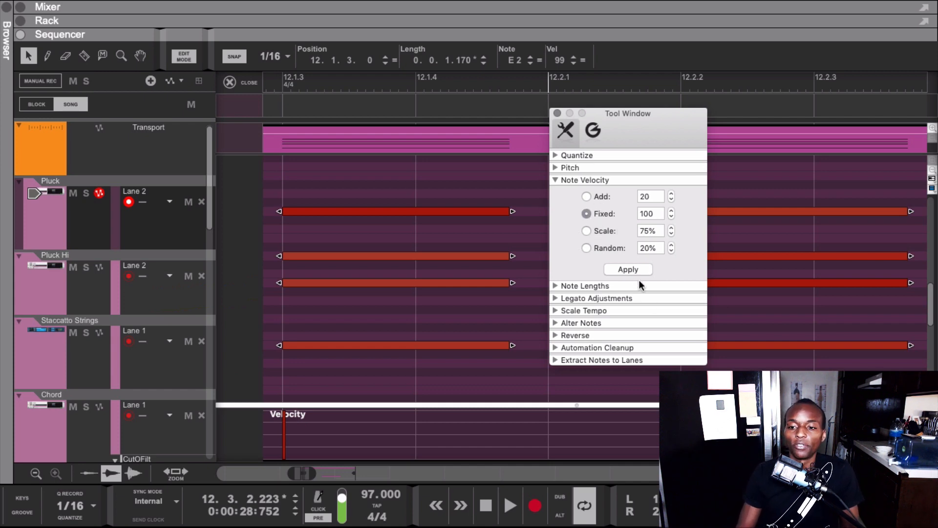
{"action": "left_click", "coordinate": [628, 269]}
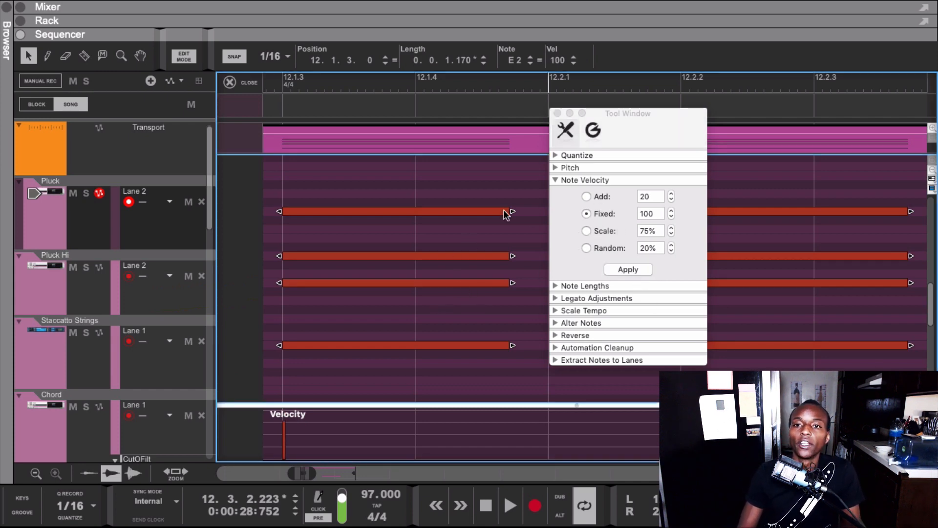
{"action": "key", "text": "super+z"}
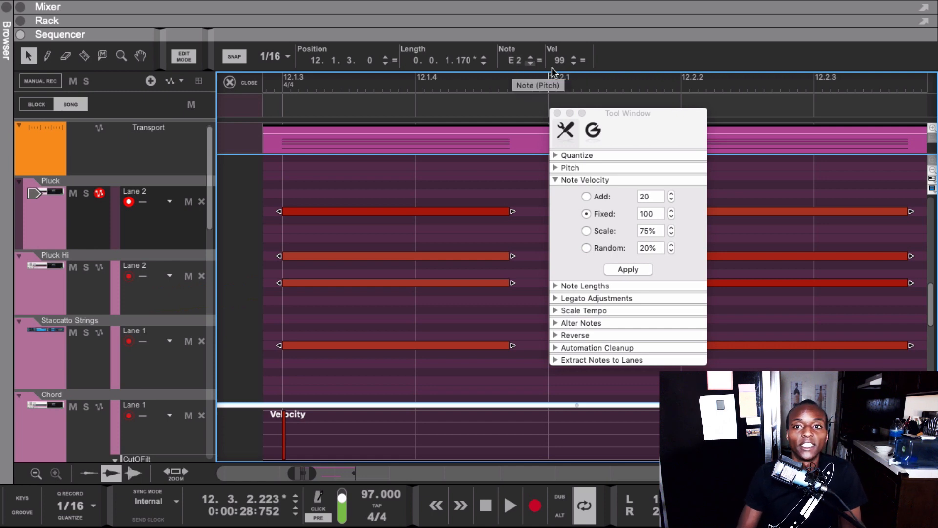
- Match the velocities of all notes in the two selected chords to 99 and close the Tool Window
{"action": "left_click", "coordinate": [583, 59]}
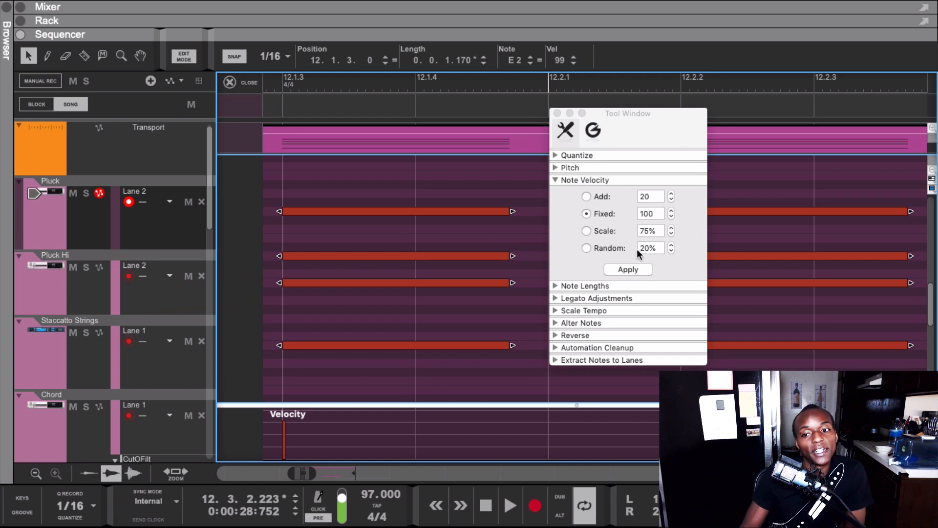
{"action": "left_click", "coordinate": [556, 180]}
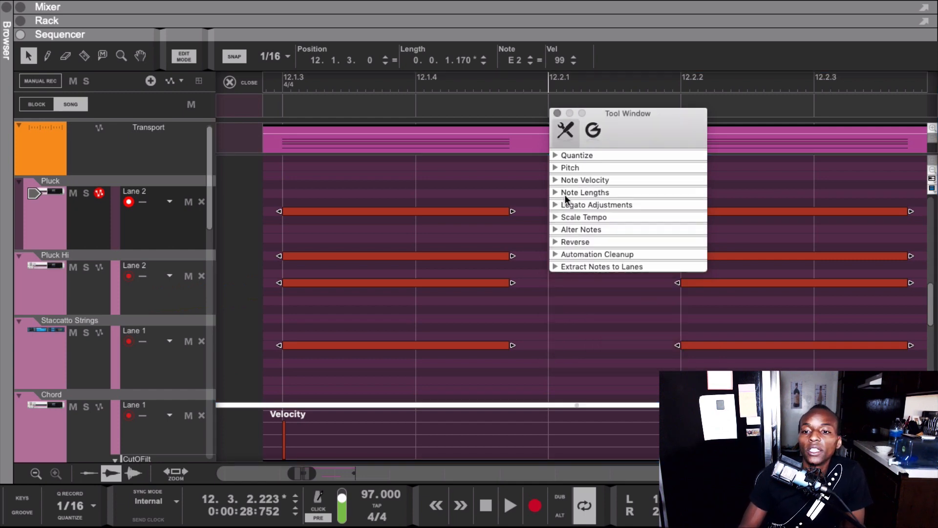
{"action": "left_click_drag", "start_coordinate": [635, 113], "coordinate": [653, 118]}
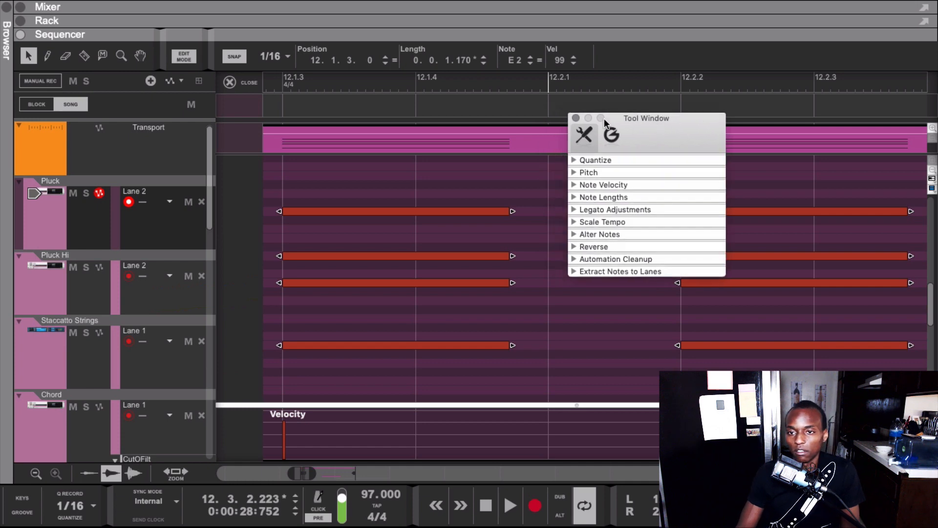
{"action": "left_click", "coordinate": [575, 118]}
{"action": "left_click", "coordinate": [558, 270]}
- Play the whole clip from the start of bar 12 to hear the chords, and return the song position to 12.1.1
{"action": "left_click", "coordinate": [592, 138]}
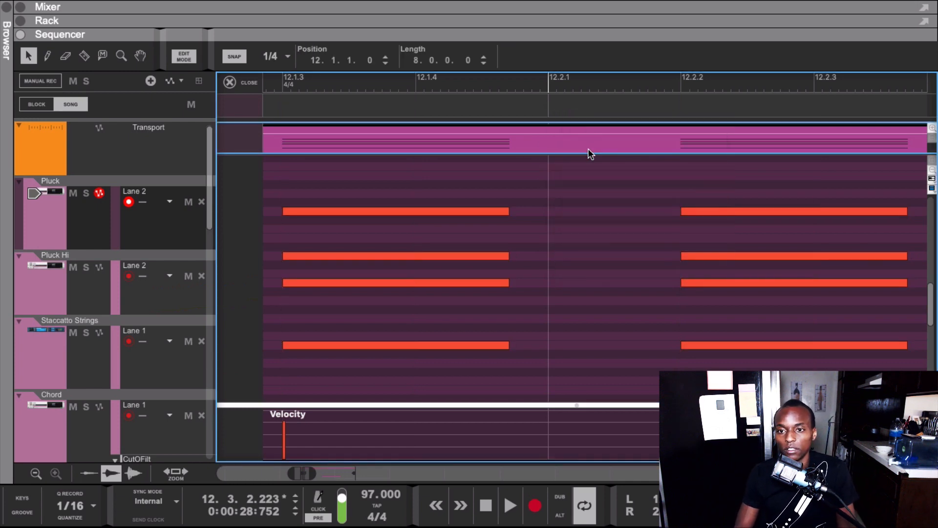
{"action": "key", "text": "z"}
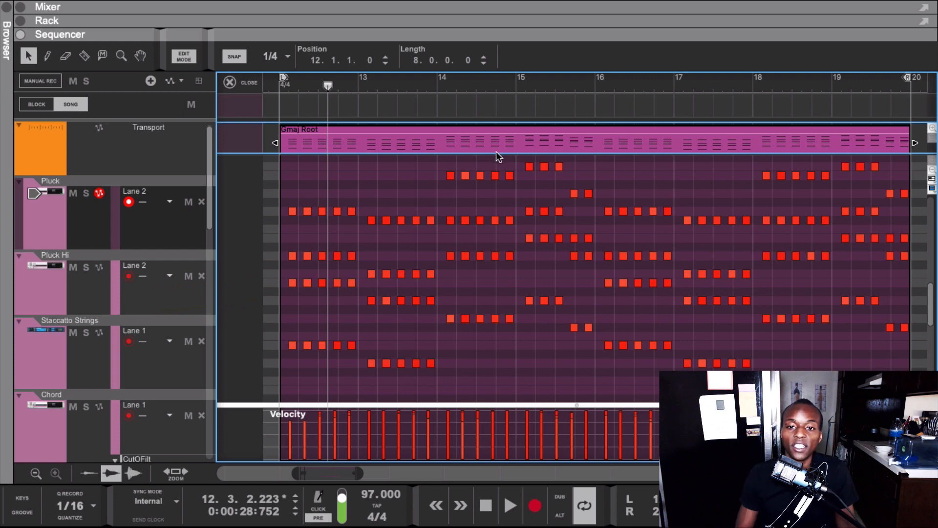
{"action": "left_click_drag", "start_coordinate": [325, 86], "coordinate": [276, 89]}
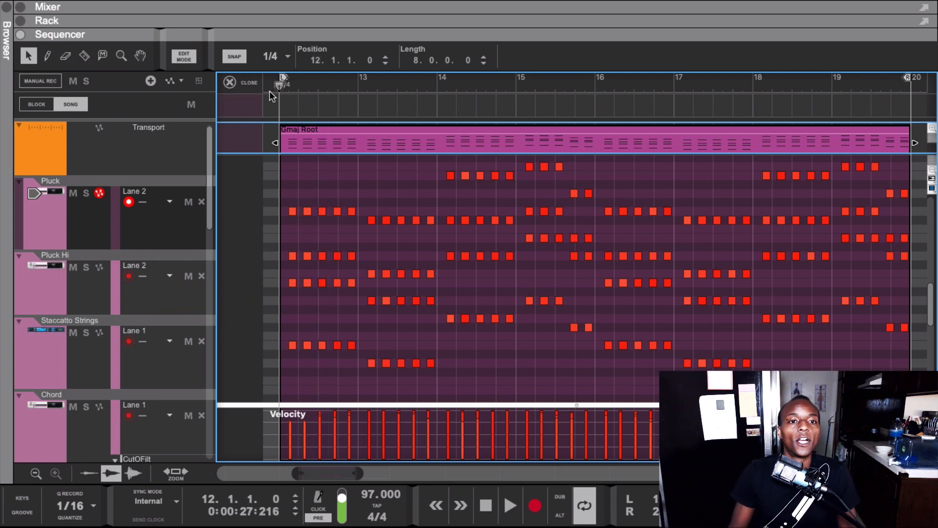
{"action": "key", "text": "space"}
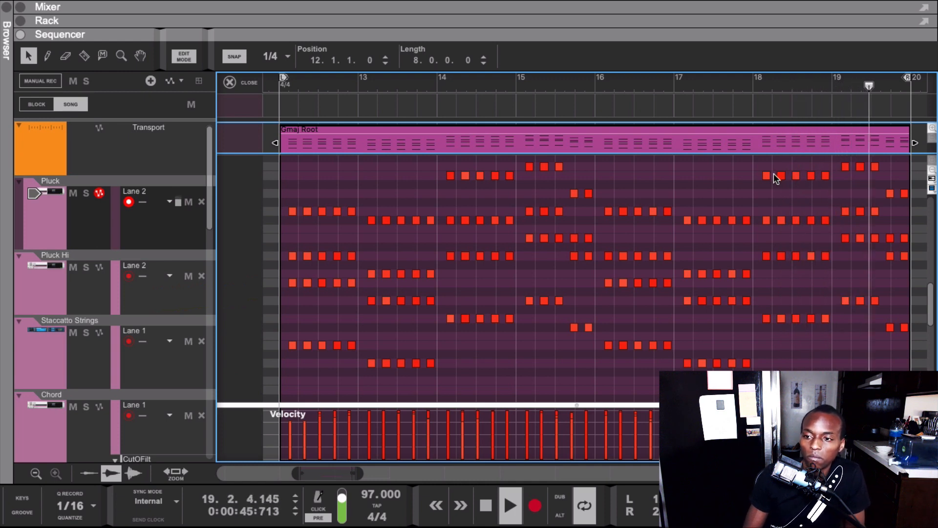
{"action": "key", "text": "space"}
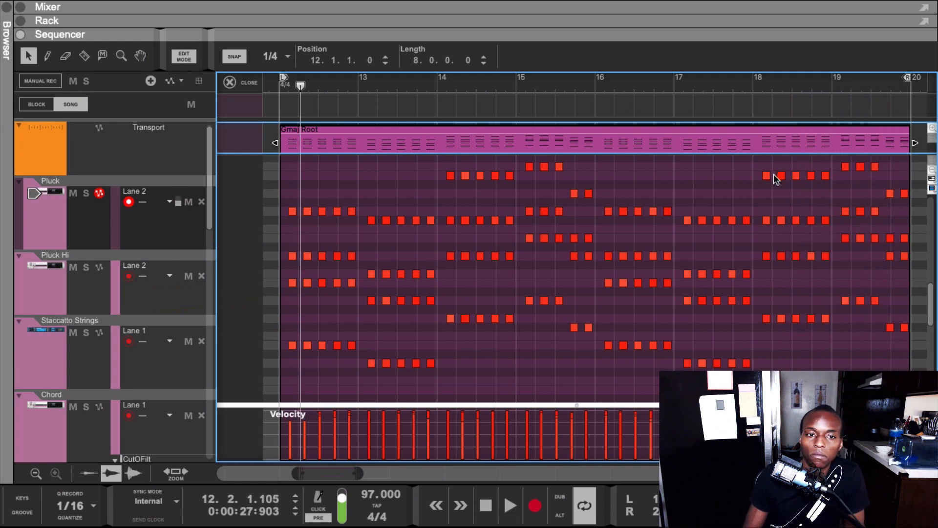
{"action": "left_click_drag", "start_coordinate": [299, 88], "coordinate": [266, 91]}
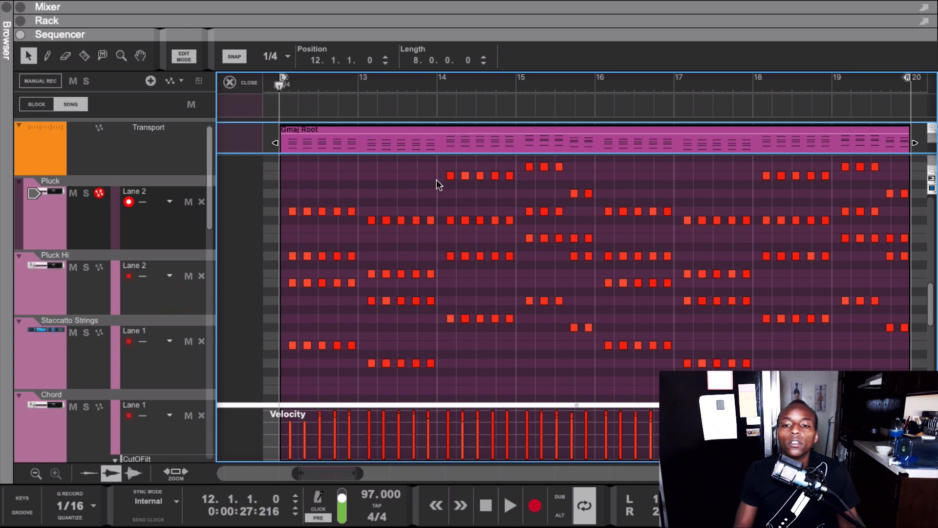
- Select all notes in the clip and match their velocities to 99
{"action": "scroll", "coordinate": [565, 267], "scroll_direction": "up", "scroll_amount": 5}
{"action": "scroll", "coordinate": [561, 262], "scroll_direction": "down", "scroll_amount": 2}
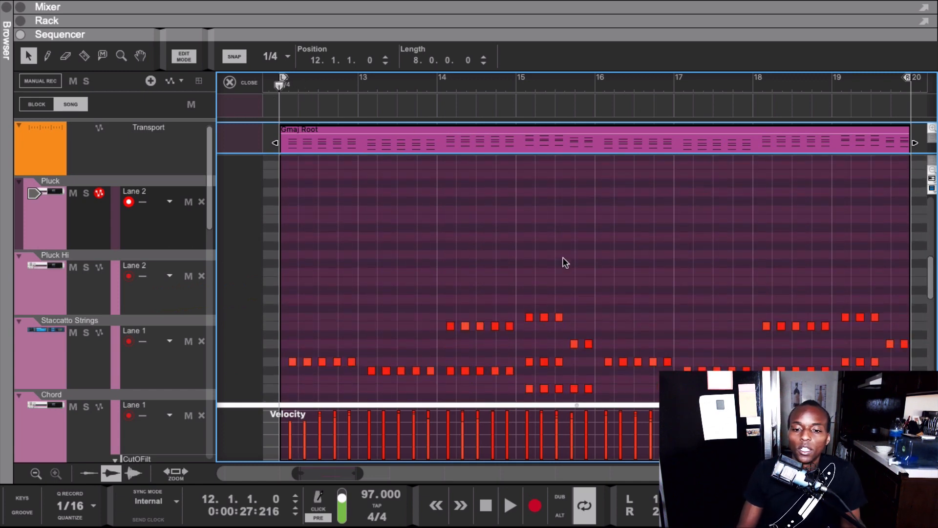
{"action": "scroll", "coordinate": [565, 263], "scroll_direction": "down", "scroll_amount": 4}
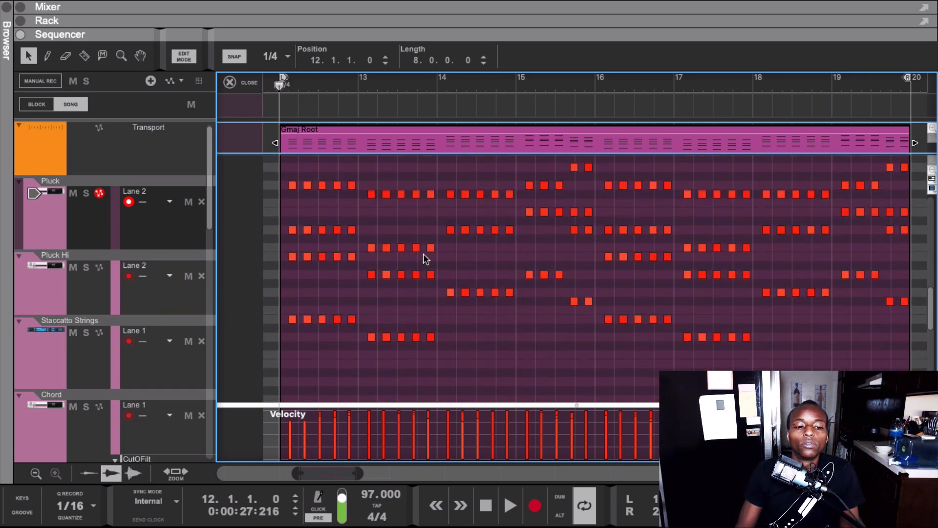
{"action": "left_click_drag", "start_coordinate": [281, 164], "coordinate": [516, 312]}
{"action": "left_click", "coordinate": [519, 323]}
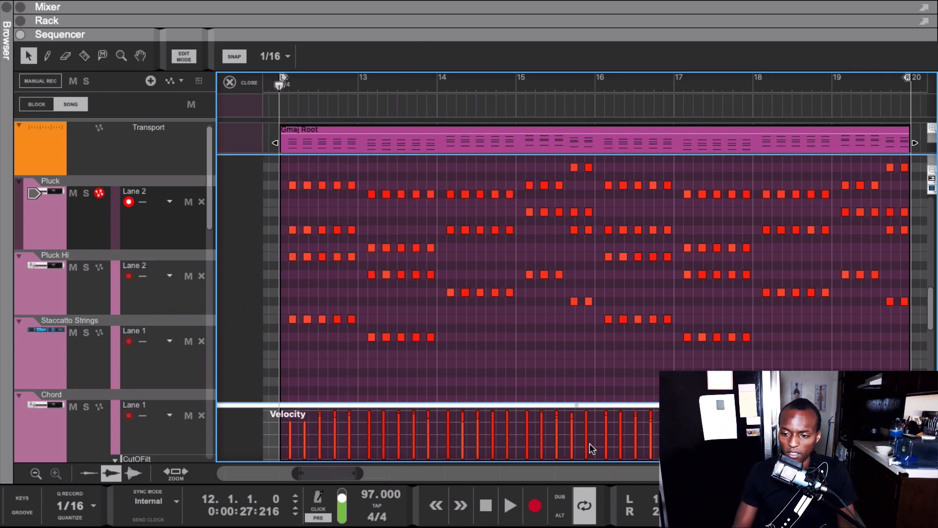
{"action": "key", "text": "ctrl+a"}
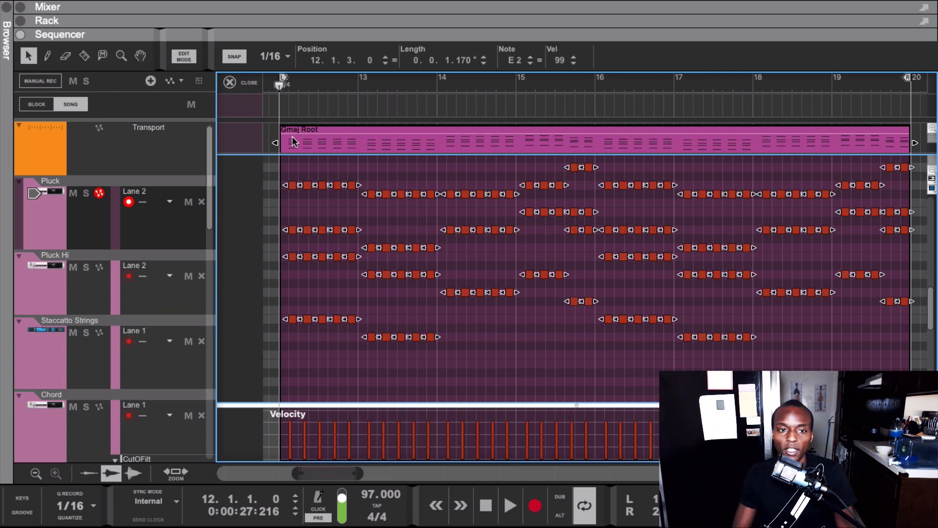
- Deselect the notes, listen to the clip with its uniform velocities, and return the song position to the start of bar 12
{"action": "key", "text": "space"}
{"action": "left_click", "coordinate": [342, 217]}
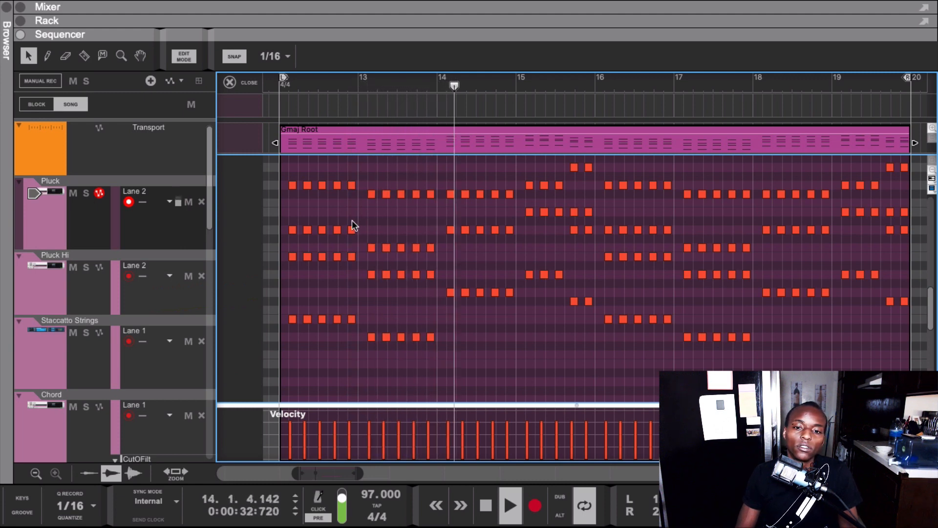
{"action": "scroll", "coordinate": [485, 266], "scroll_direction": "up", "scroll_amount": 2}
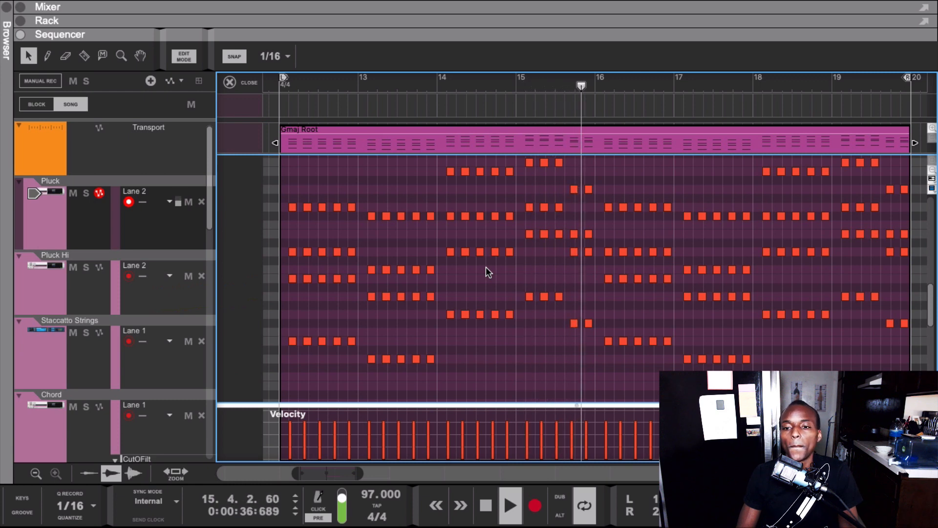
{"action": "key", "text": "space"}
{"action": "key", "text": "shift+Return"}
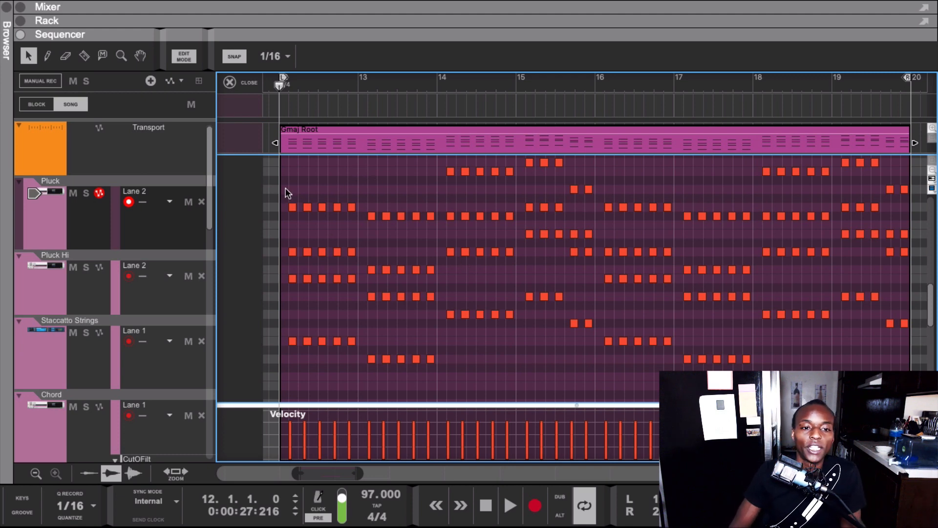
- Quantize the Gmaj Root clip in the Tool Window at 1/16, 100% amount, with 20 ticks of random variation
{"action": "left_click_drag", "start_coordinate": [286, 187], "coordinate": [298, 342]}
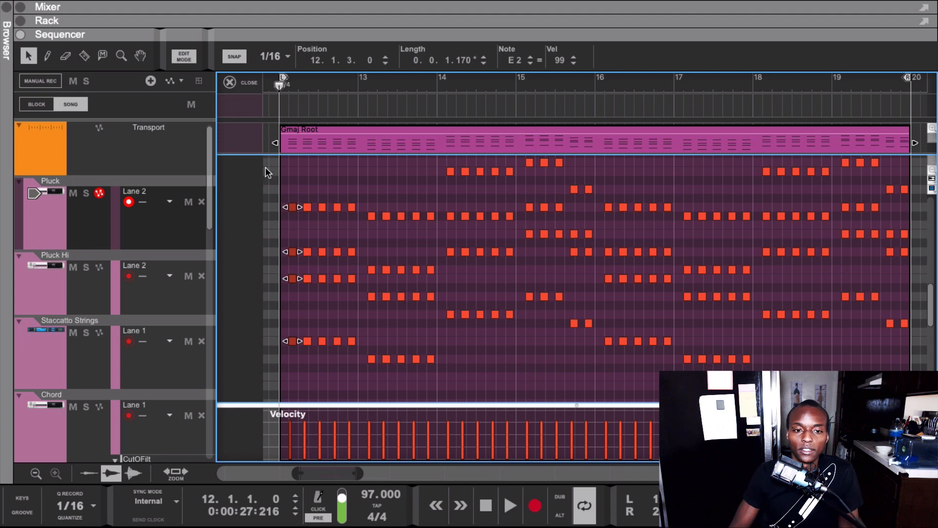
{"action": "left_click", "coordinate": [418, 235]}
{"action": "left_click", "coordinate": [453, 143]}
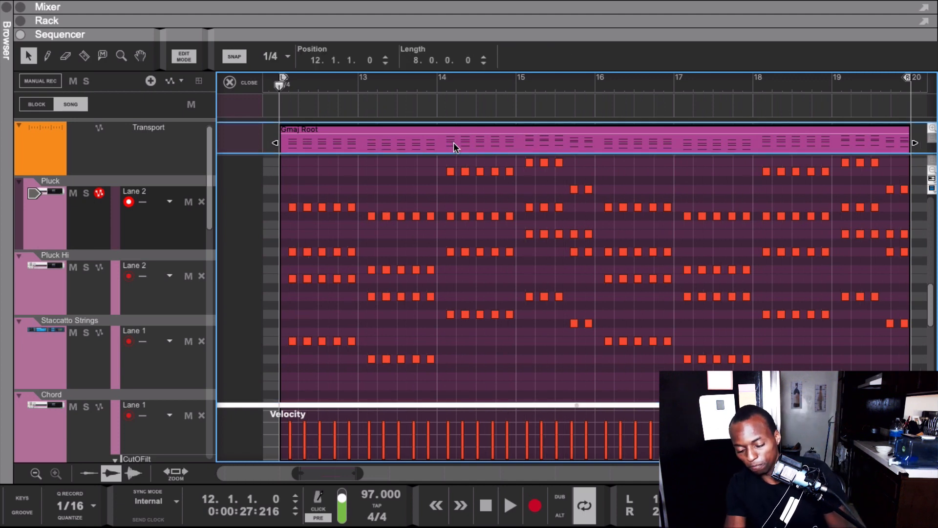
{"action": "key", "text": "F8"}
{"action": "left_click_drag", "start_coordinate": [634, 113], "coordinate": [487, 104]}
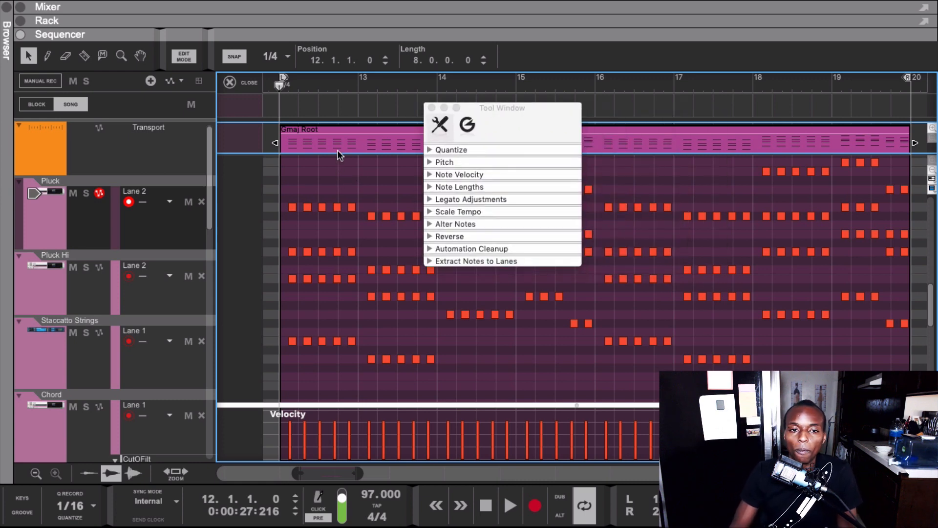
{"action": "left_click", "coordinate": [430, 150]}
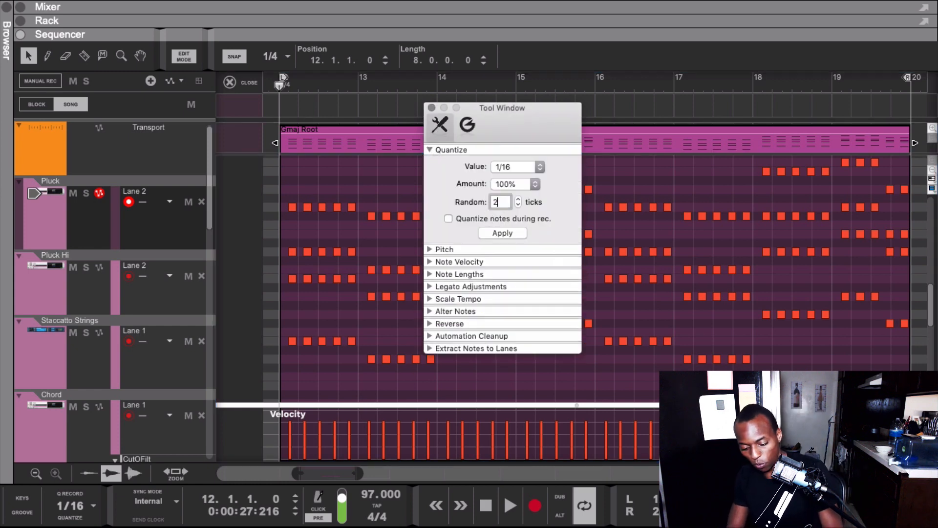
{"action": "type", "text": "20"}
{"action": "left_click", "coordinate": [507, 233]}
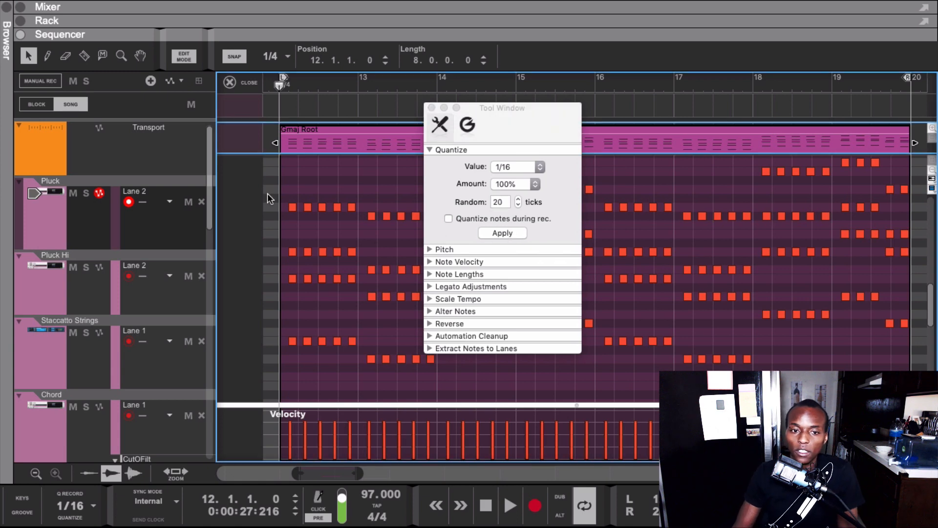
- Examine the first chord's note starts against the grid up close, and look over the timing offsets across the whole clip
{"action": "key", "text": "y"}
{"action": "left_click_drag", "start_coordinate": [285, 195], "coordinate": [299, 358]}
{"action": "left_click_drag", "start_coordinate": [488, 114], "coordinate": [230, 149]}
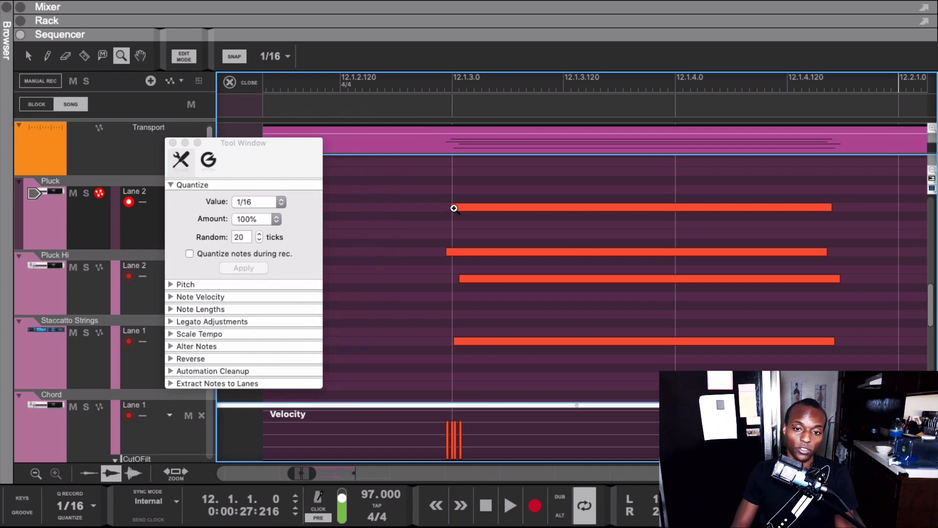
{"action": "left_click", "coordinate": [452, 210], "text": "alt"}
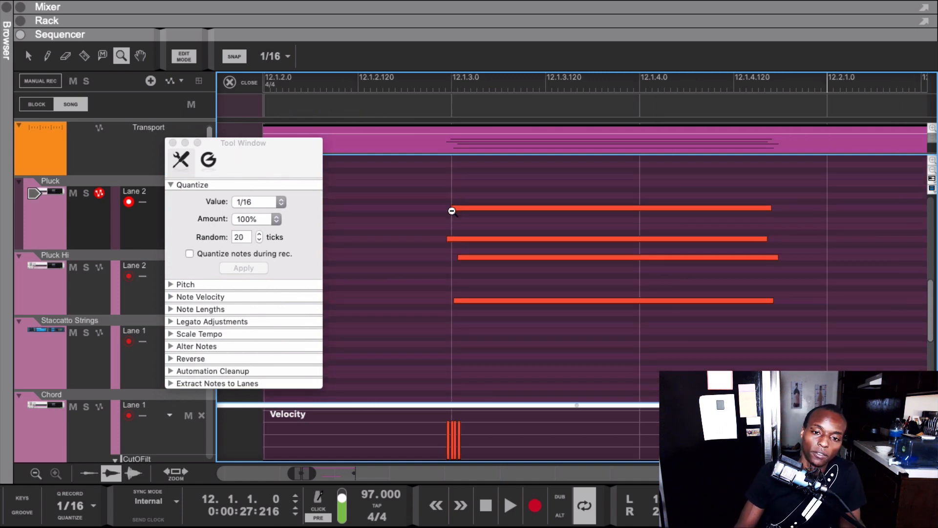
{"action": "left_click", "coordinate": [452, 211], "text": "alt"}
{"action": "left_click", "coordinate": [452, 210], "text": "alt"}
{"action": "left_click", "coordinate": [452, 210], "text": "alt"}
{"action": "left_click", "coordinate": [452, 211], "text": "alt"}
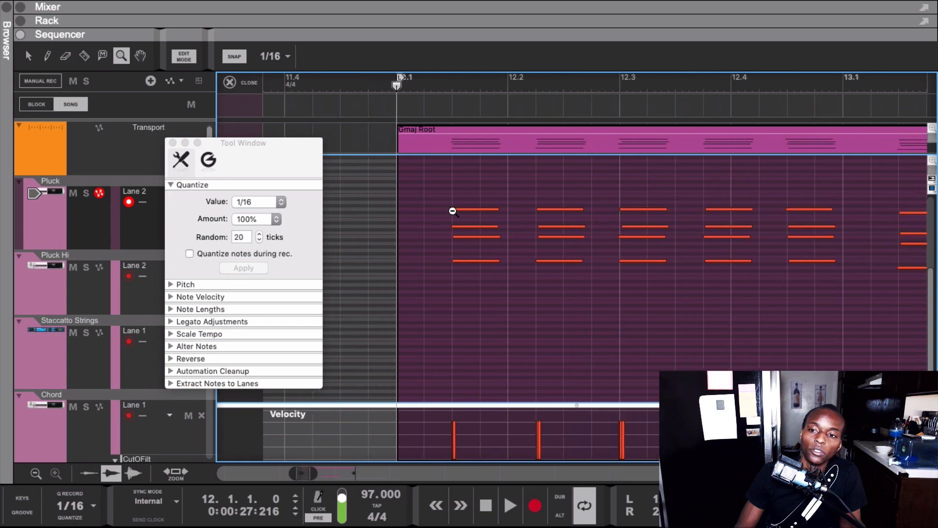
{"action": "left_click", "coordinate": [452, 211], "text": "alt"}
{"action": "left_click", "coordinate": [452, 211], "text": "alt"}
{"action": "left_click", "coordinate": [452, 211], "text": "alt"}
{"action": "left_click", "coordinate": [618, 250], "text": "alt"}
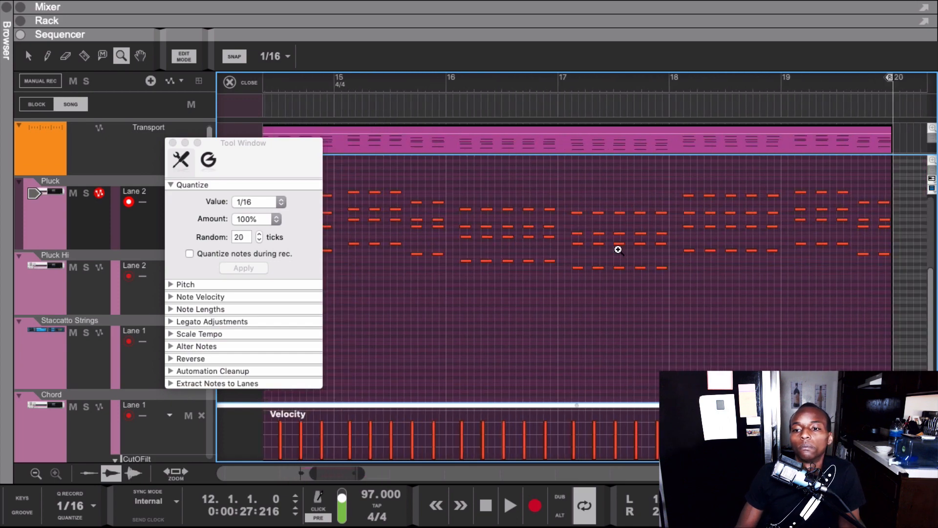
{"action": "left_click", "coordinate": [516, 233], "text": "alt"}
{"action": "left_click", "coordinate": [516, 233], "text": "alt"}
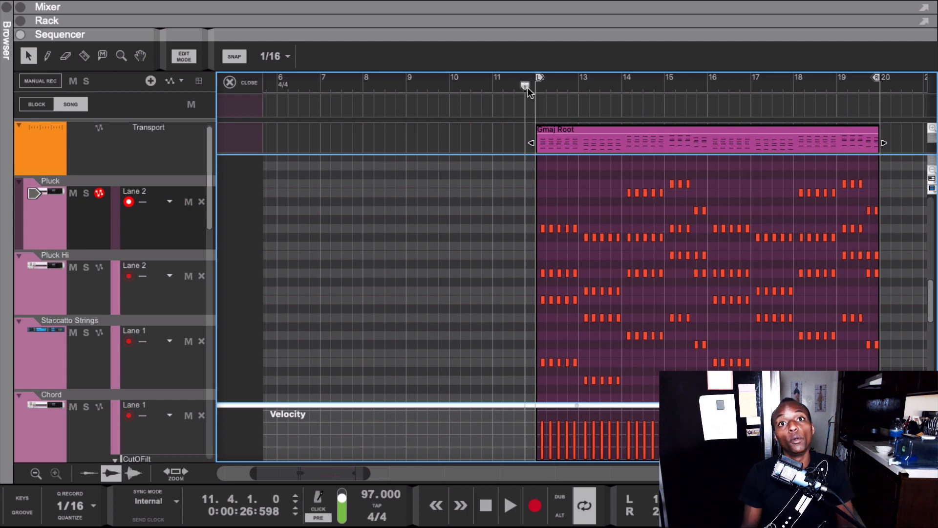
- Play the Gmaj Root clip from 11.4.1 to hear the randomized timing, and return the song position to the start of bar 12
{"action": "key", "text": "space"}
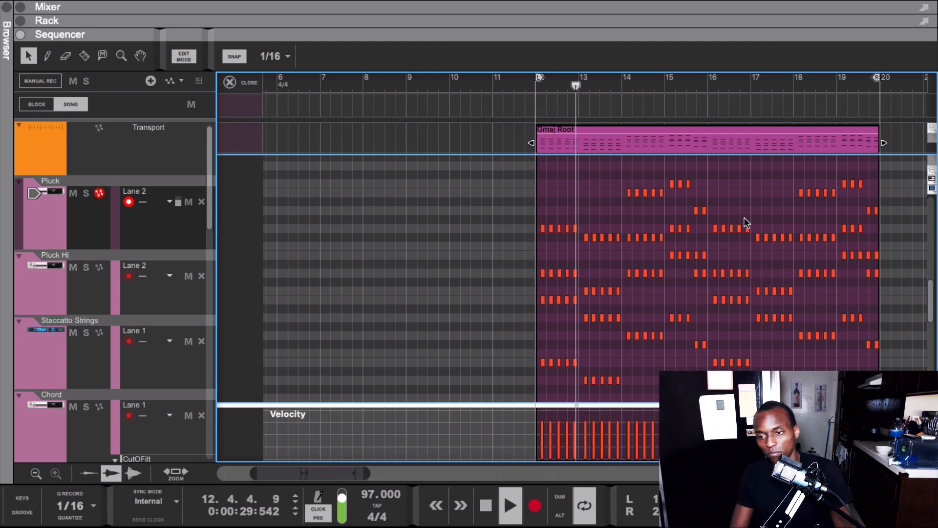
{"action": "scroll", "coordinate": [722, 223], "scroll_direction": "right", "scroll_amount": 3}
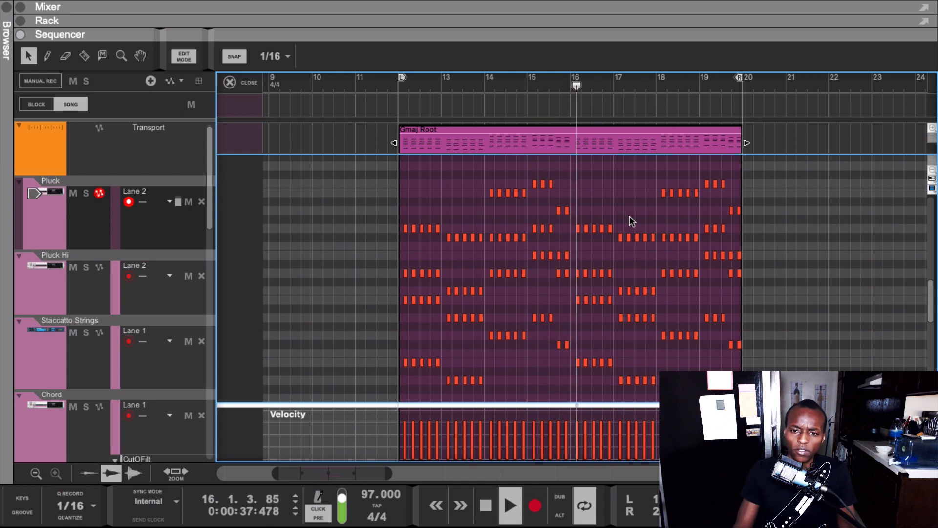
{"action": "key", "text": "space"}
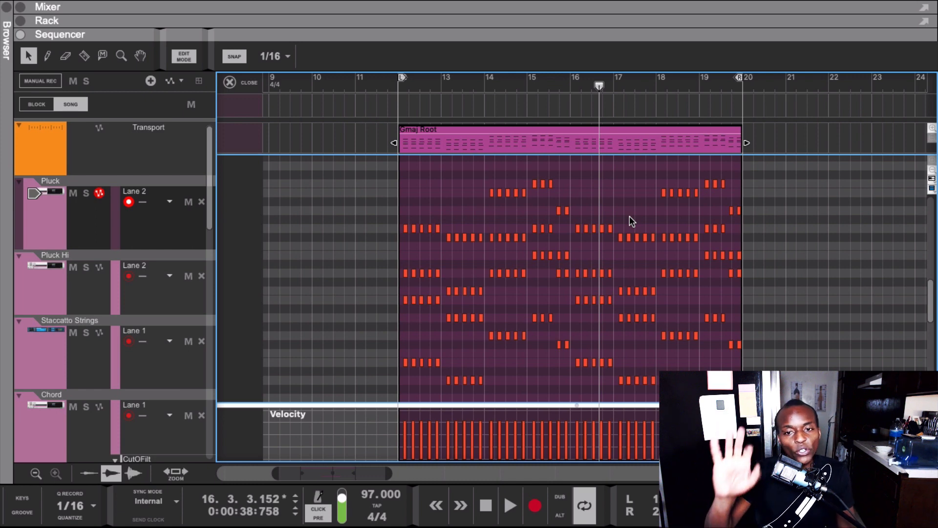
{"action": "key", "text": "space"}
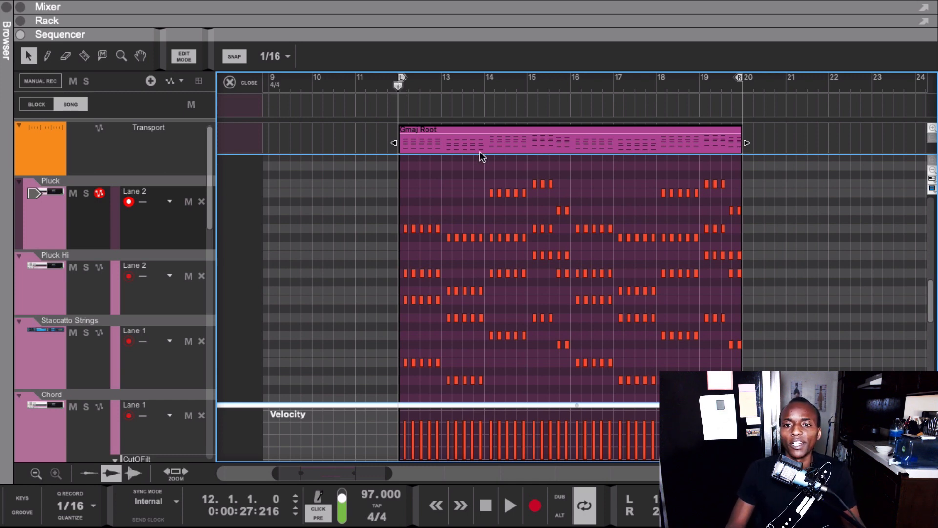
- Quantize the Gmaj Root clip again at 1/16 and 100% with the random variation set to 16 ticks
{"action": "left_click", "coordinate": [442, 140]}
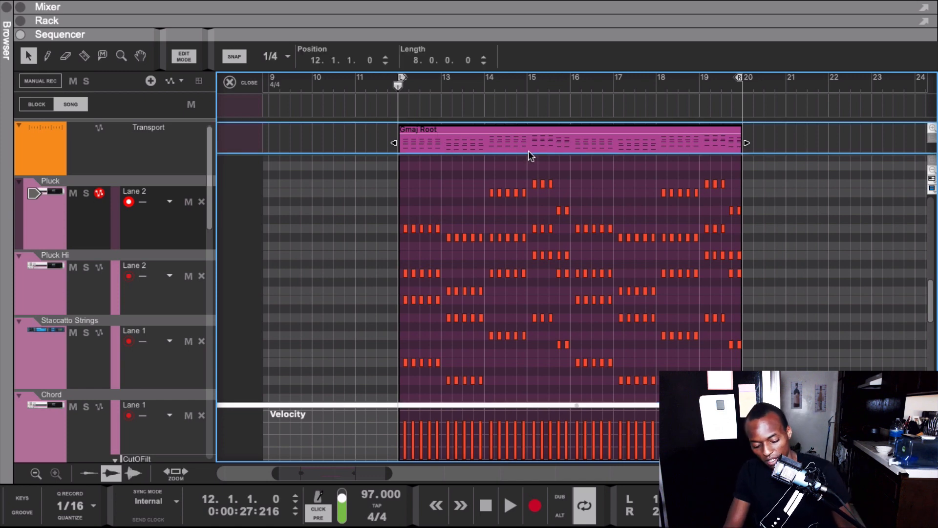
{"action": "key", "text": "F8"}
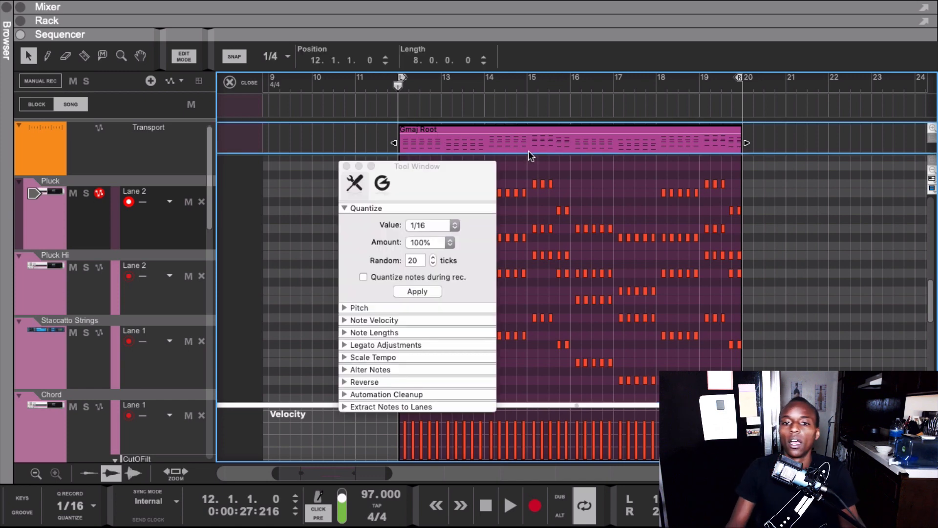
{"action": "left_click_drag", "start_coordinate": [421, 260], "coordinate": [400, 260]}
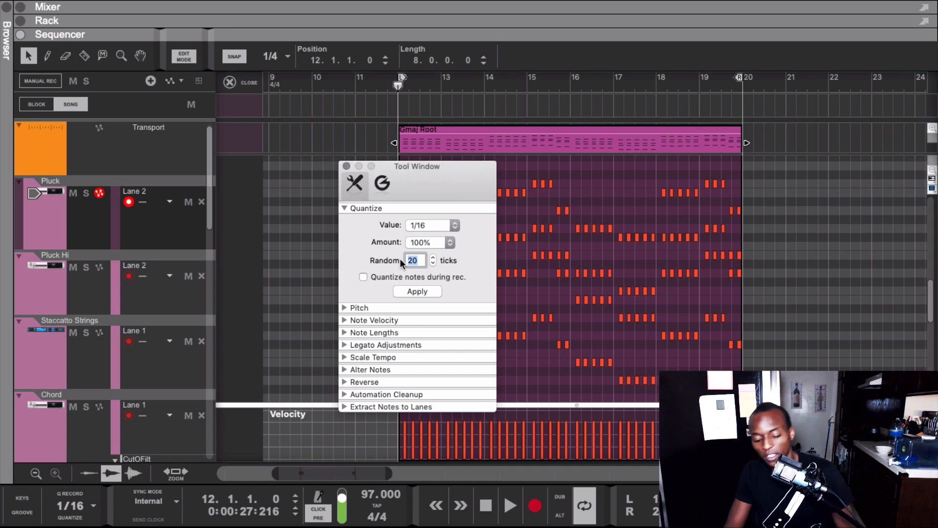
{"action": "left_click", "coordinate": [430, 291]}
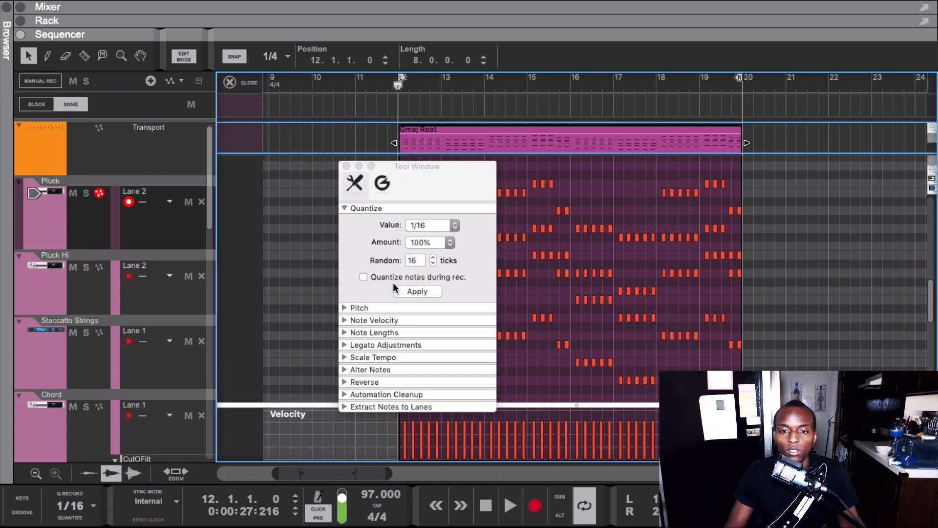
- Play the clip from bar 12 to hear the 16-tick variation, moving the Tool Window out of the way of the notes
{"action": "key", "text": "space"}
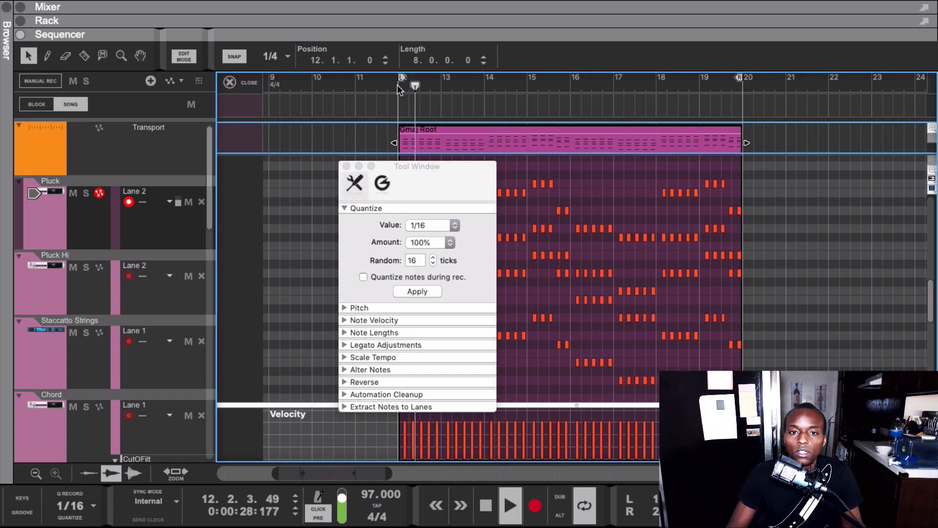
{"action": "key", "text": "space"}
{"action": "key", "text": "space"}
{"action": "left_click_drag", "start_coordinate": [441, 165], "coordinate": [833, 205]}
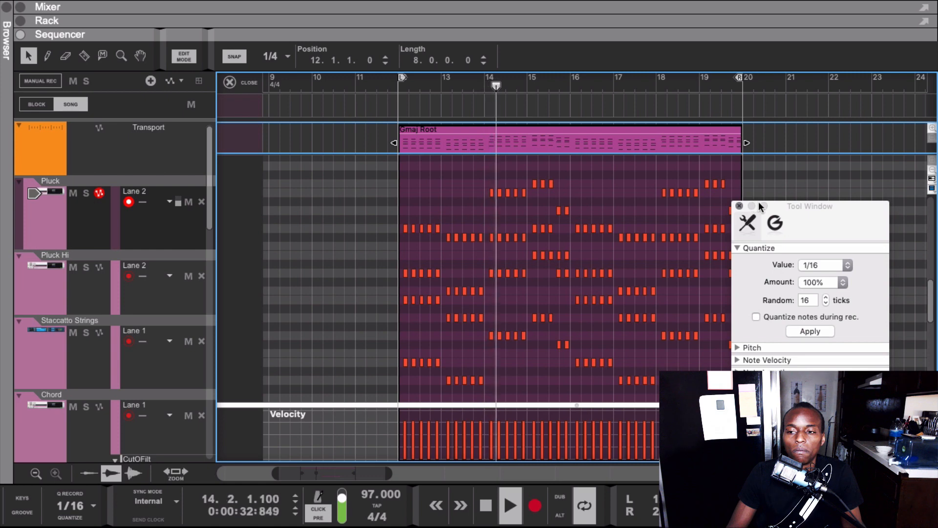
{"action": "left_click_drag", "start_coordinate": [801, 206], "coordinate": [341, 131]}
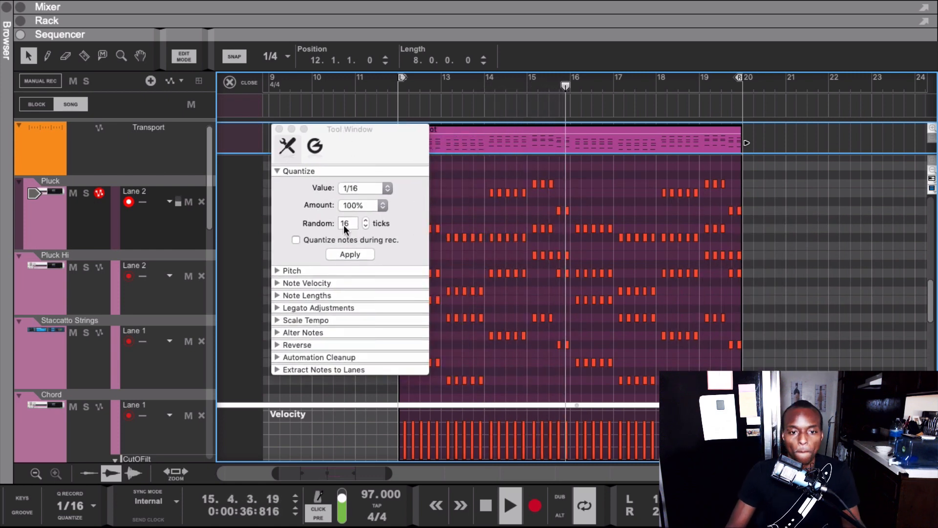
- Randomize the note velocities of the Gmaj Root clip with a Random value of 30
{"action": "left_click", "coordinate": [276, 169]}
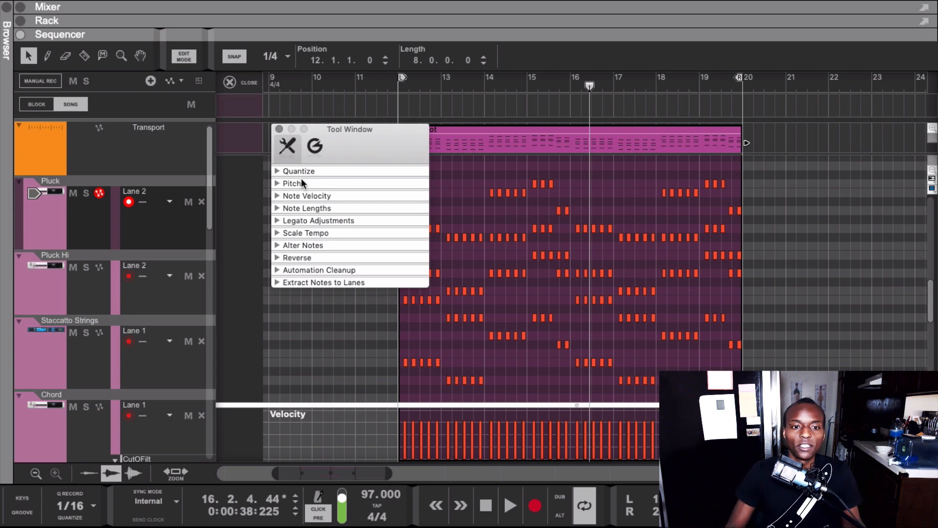
{"action": "left_click", "coordinate": [303, 196]}
{"action": "left_click", "coordinate": [517, 142]}
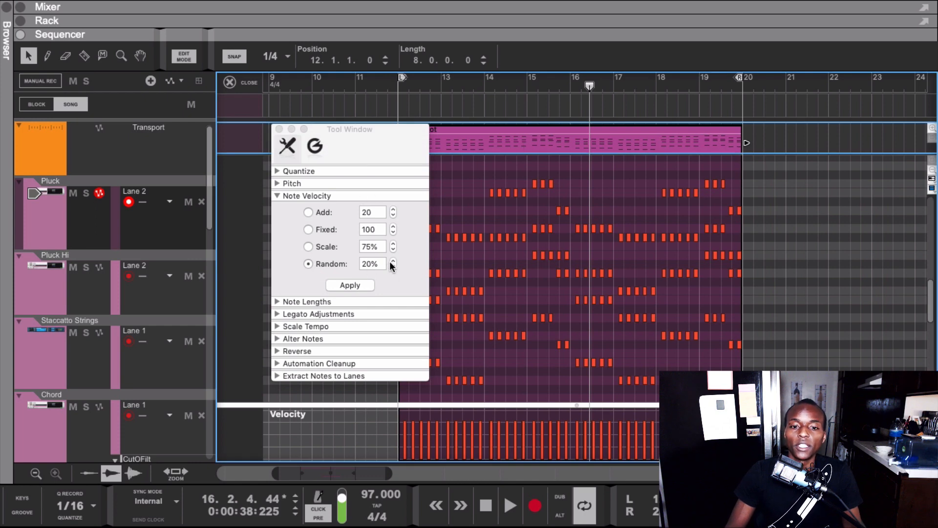
{"action": "double_click", "coordinate": [377, 263]}
{"action": "type", "text": "30"}
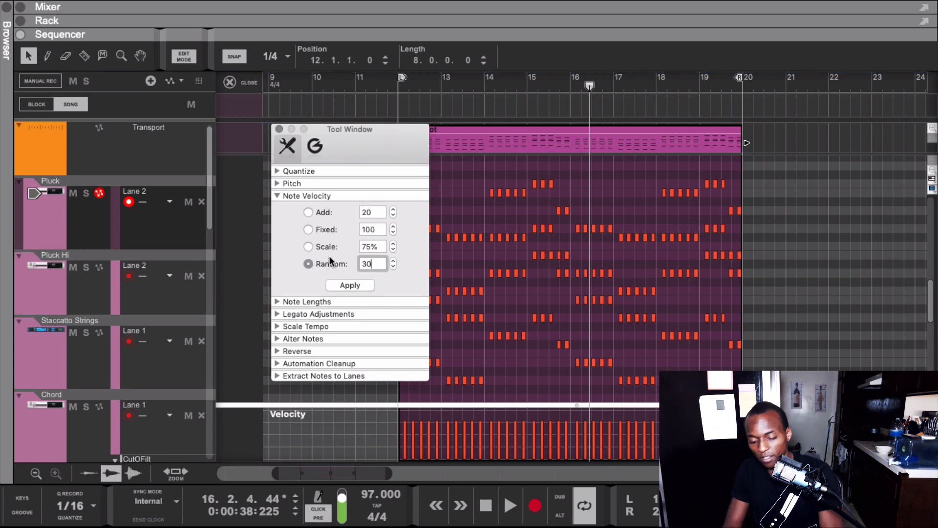
{"action": "key", "text": "Return"}
{"action": "left_click", "coordinate": [334, 288]}
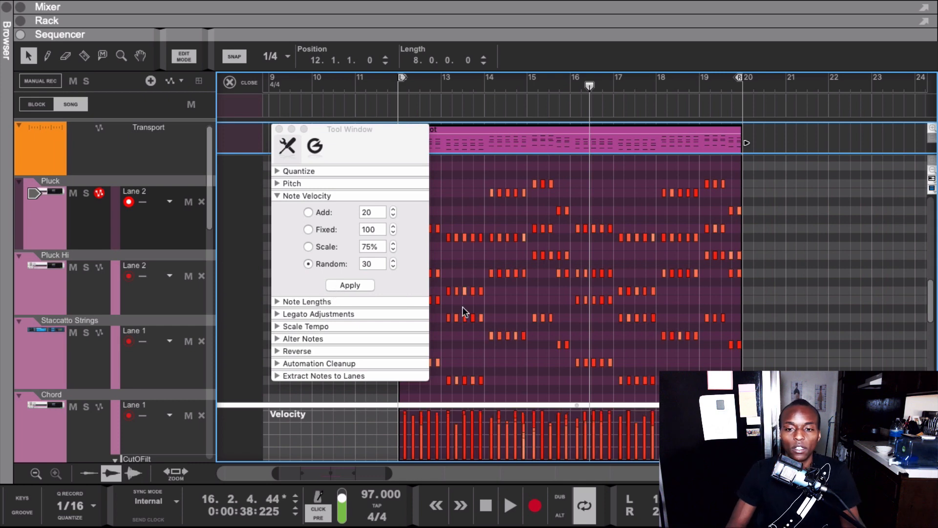
- Move the Tool Window off the clip and play the chords from just before bar 12 to hear the randomized velocities
{"action": "left_click_drag", "start_coordinate": [347, 128], "coordinate": [276, 190]}
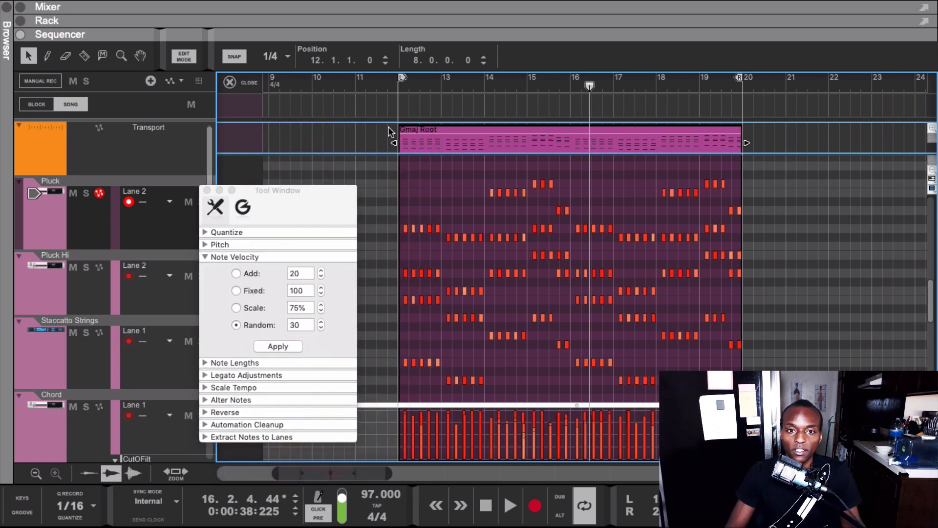
{"action": "left_click", "coordinate": [386, 84]}
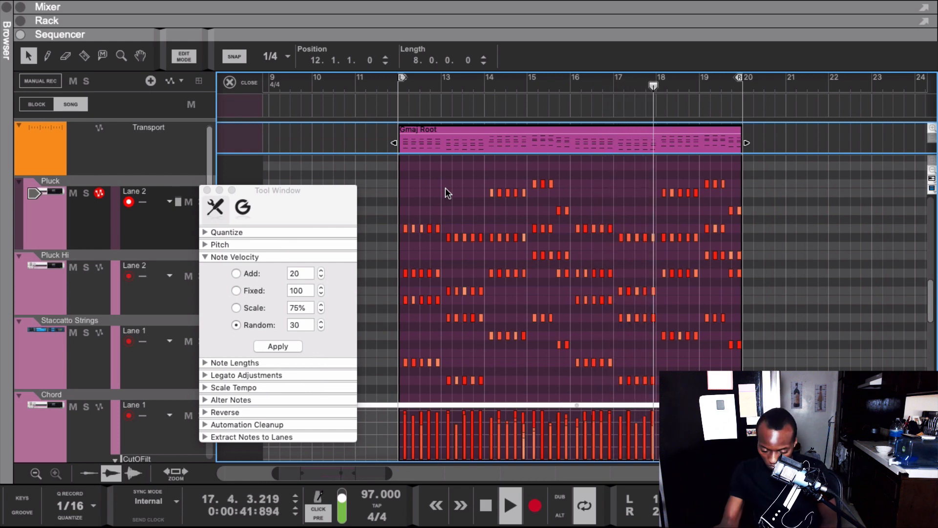
{"action": "key", "text": "space"}
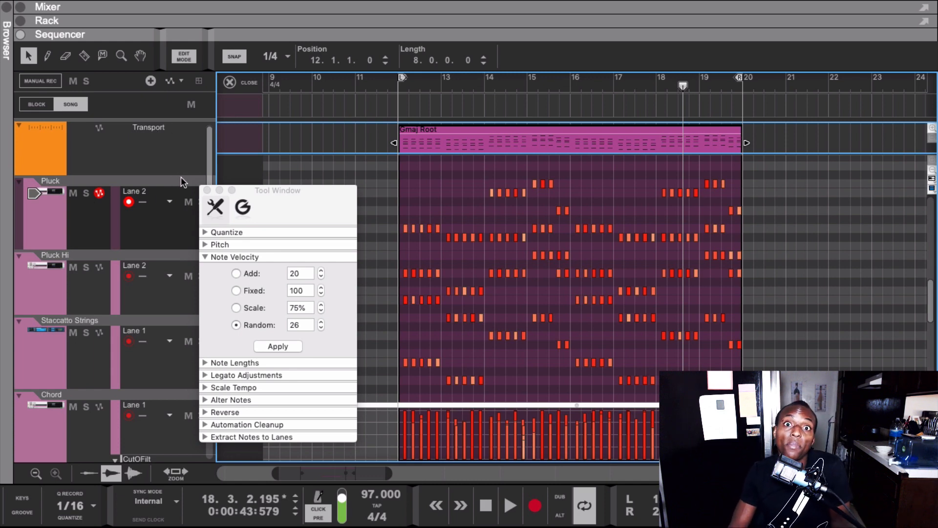
- Reverse the clip's notes graphically, using note lengths, with the Tool Window's Reverse function
{"action": "left_click", "coordinate": [205, 256]}
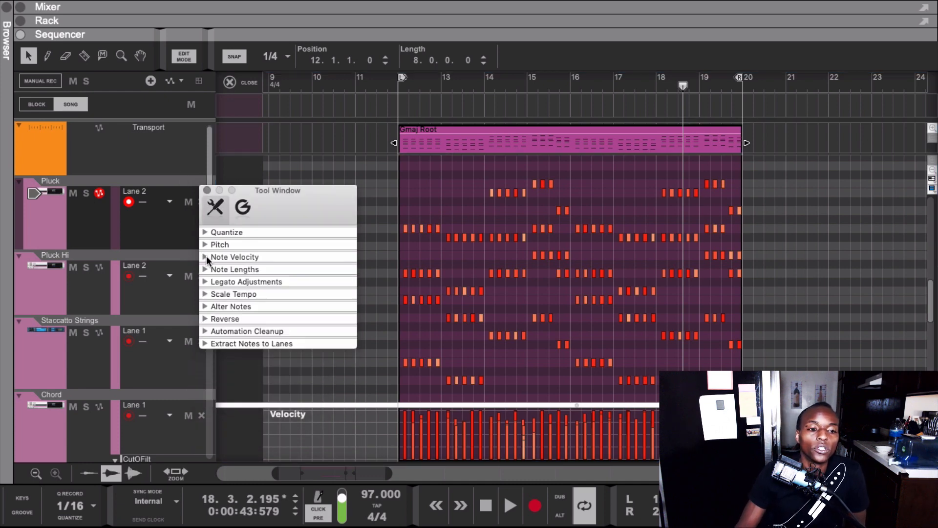
{"action": "left_click", "coordinate": [205, 330]}
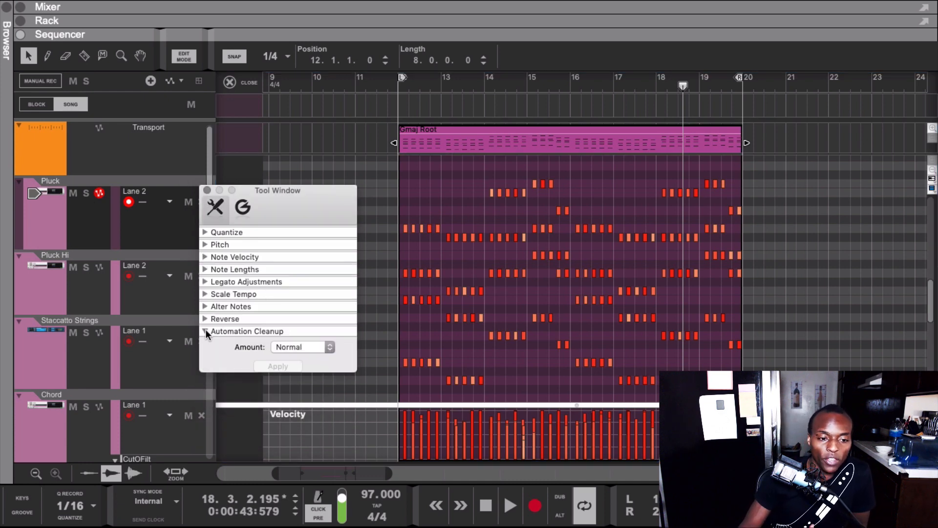
{"action": "left_click", "coordinate": [205, 330]}
{"action": "left_click", "coordinate": [205, 319]}
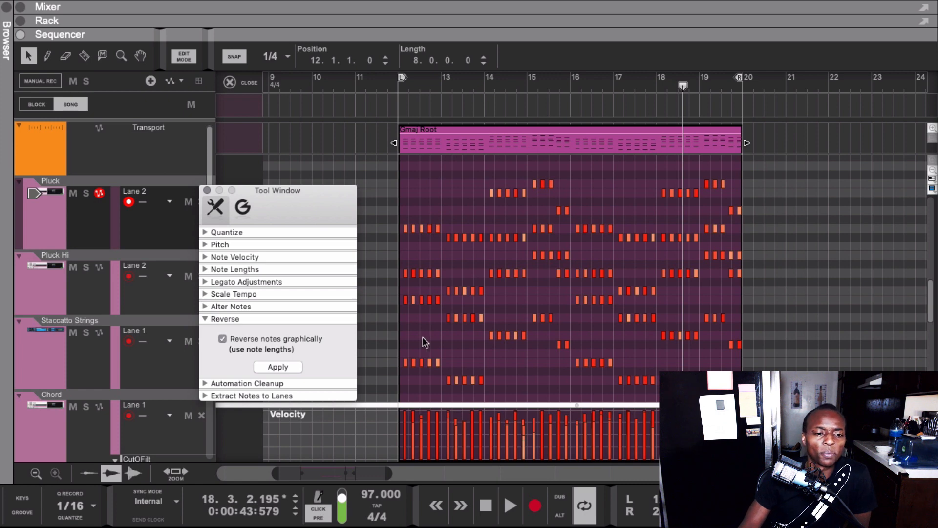
{"action": "scroll", "coordinate": [454, 175], "scroll_direction": "down", "scroll_amount": 2}
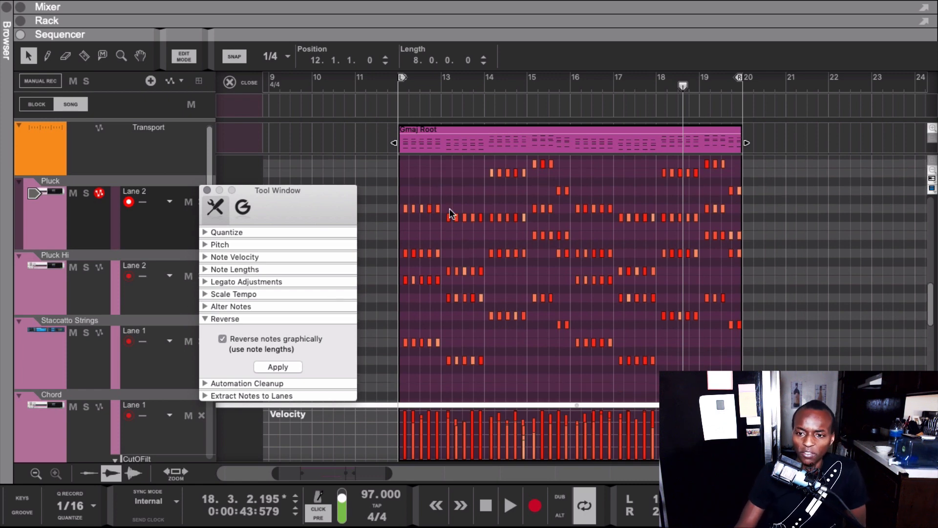
{"action": "left_click", "coordinate": [285, 366]}
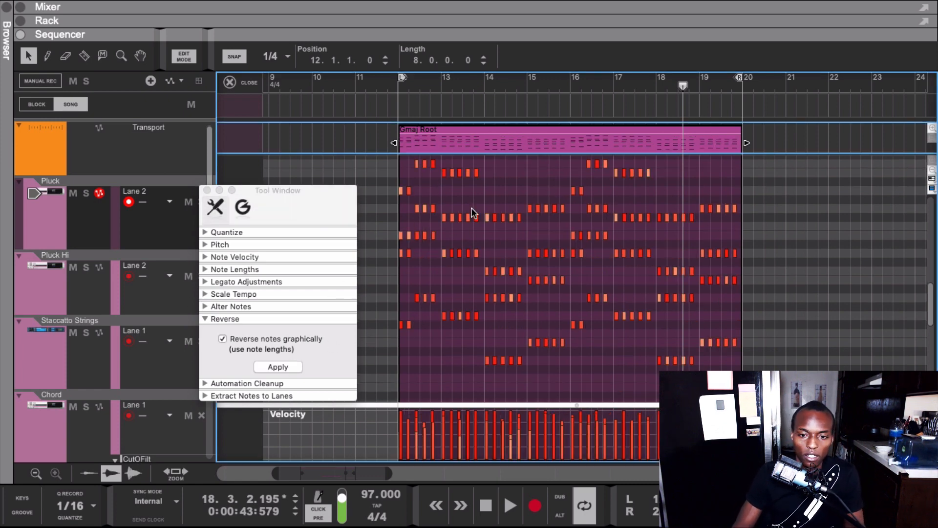
- Play the Gmaj Root clip from just before bar 12 to hear its chords, stopping playback in bar 14
{"action": "left_click_drag", "start_coordinate": [418, 86], "coordinate": [392, 86]}
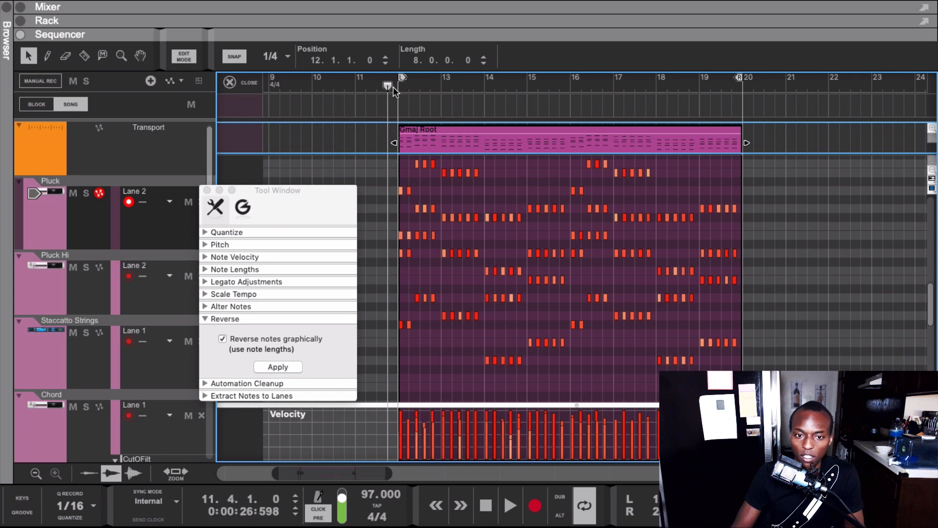
{"action": "key", "text": "space"}
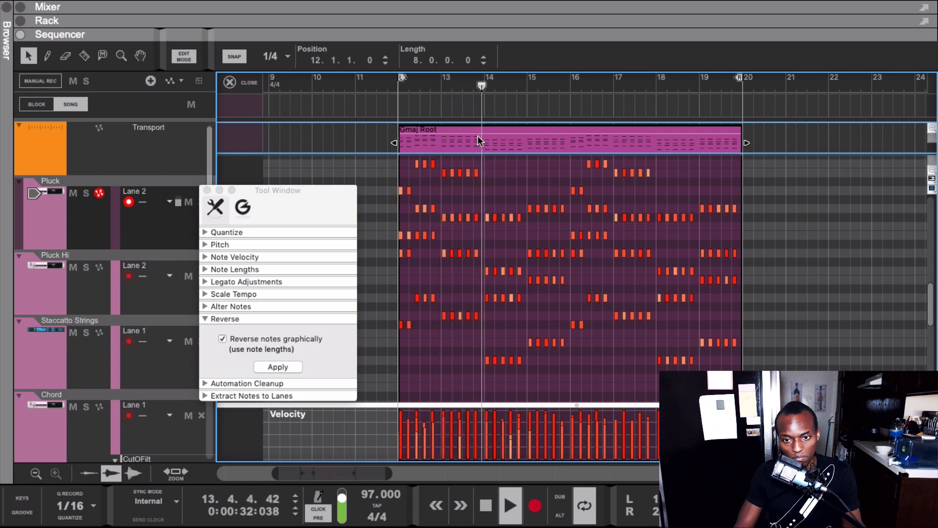
{"action": "key", "text": "space"}
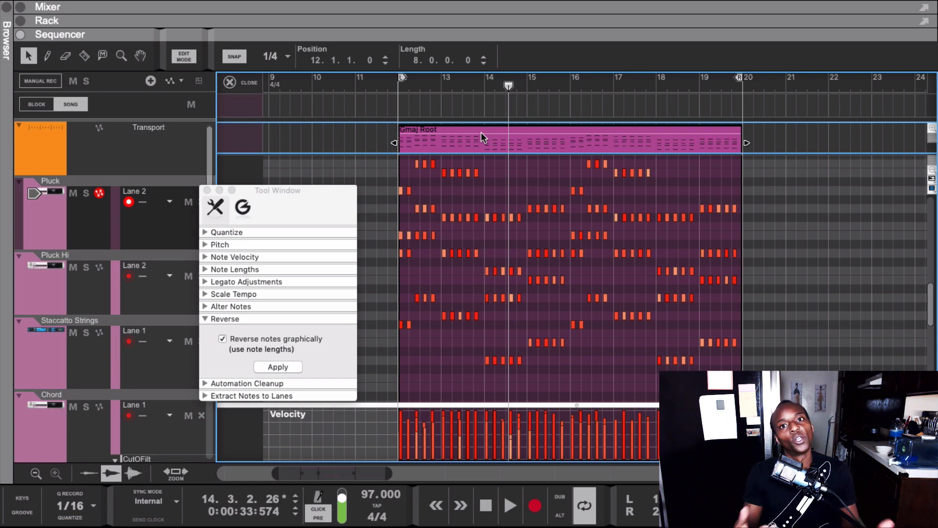
- Hide and reopen the Tool Window, and apply the graphical note reversal to the Gmaj Root clip
{"action": "key", "text": "F8"}
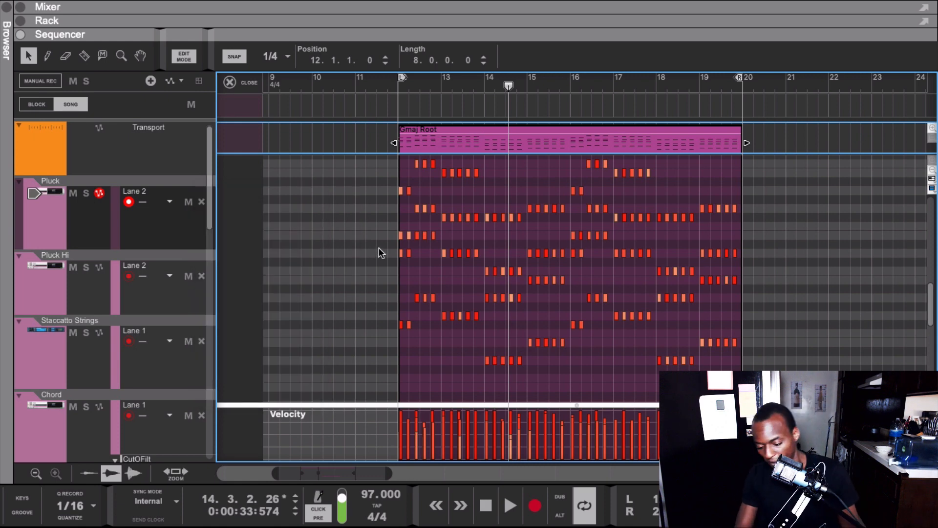
{"action": "key", "text": "F8"}
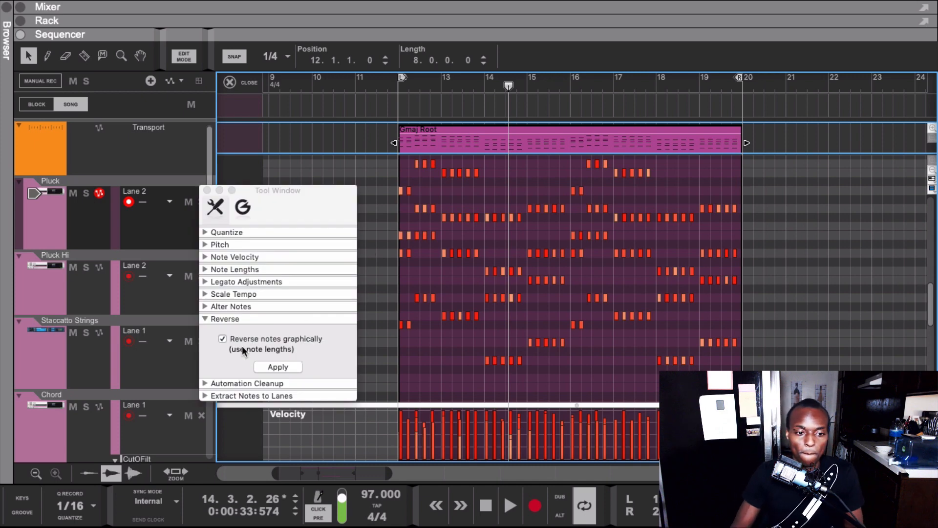
{"action": "left_click", "coordinate": [290, 366]}
- Play the reversed chords from just before bar 12, stop at bar 13 and close the Reverse settings
{"action": "left_click_drag", "start_coordinate": [411, 88], "coordinate": [390, 92]}
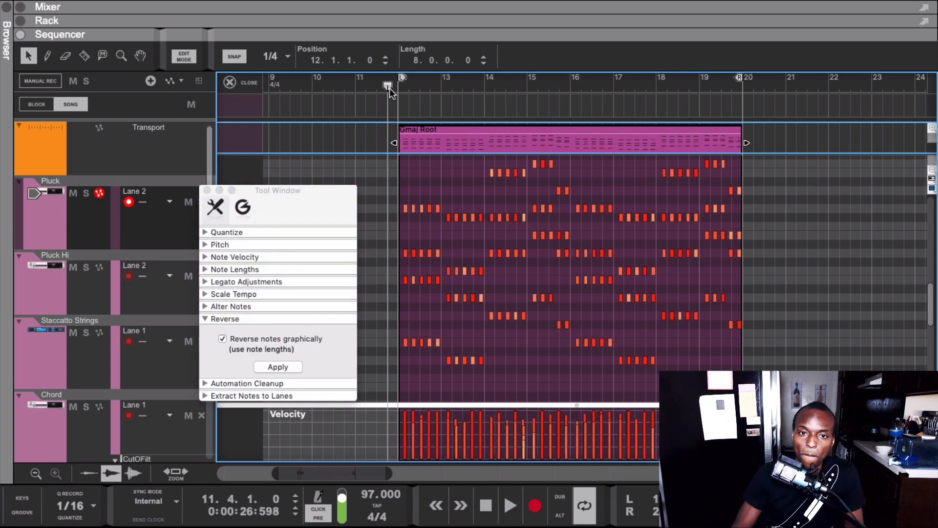
{"action": "key", "text": "space"}
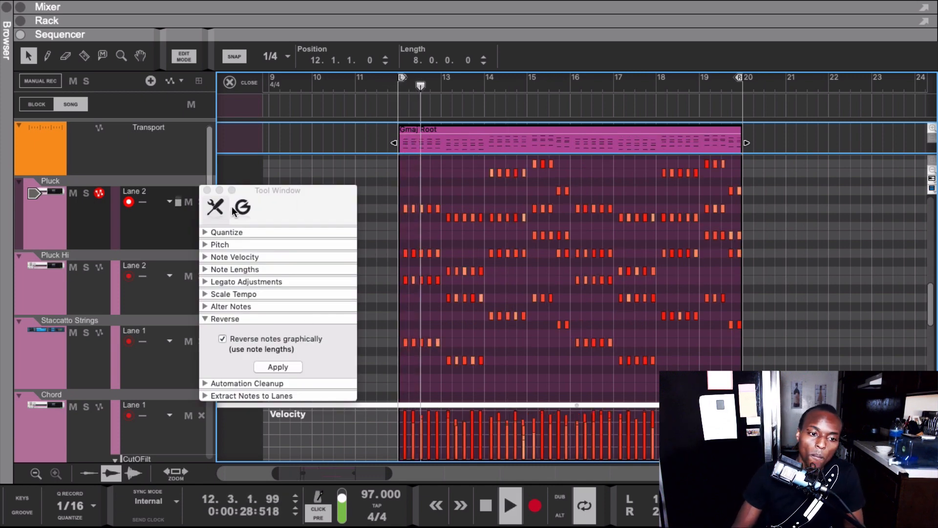
{"action": "key", "text": "space"}
{"action": "left_click", "coordinate": [205, 319]}
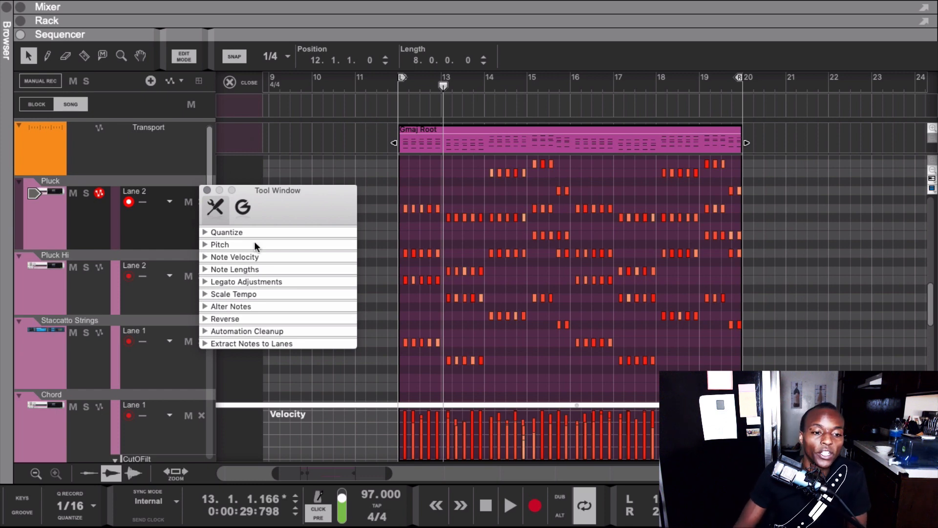
- Try transposing the Gmaj Root clip by -12 semitones with the Tool Window's Pitch function, and undo the transposition
{"action": "left_click_drag", "start_coordinate": [280, 187], "coordinate": [291, 143]}
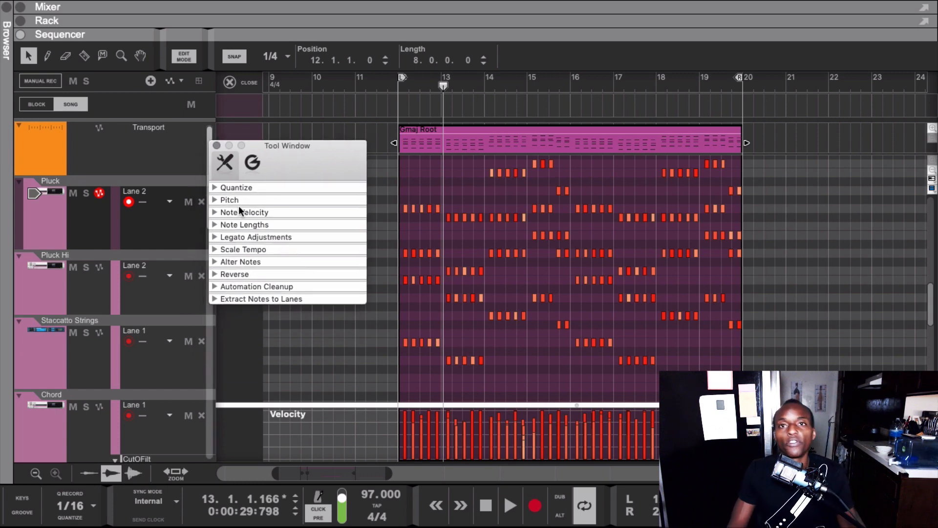
{"action": "left_click", "coordinate": [215, 200]}
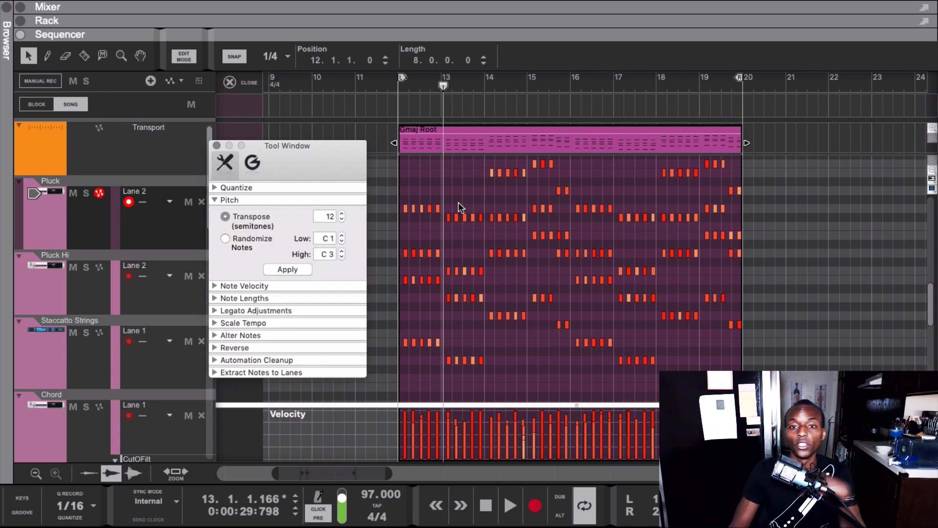
{"action": "left_click", "coordinate": [324, 216]}
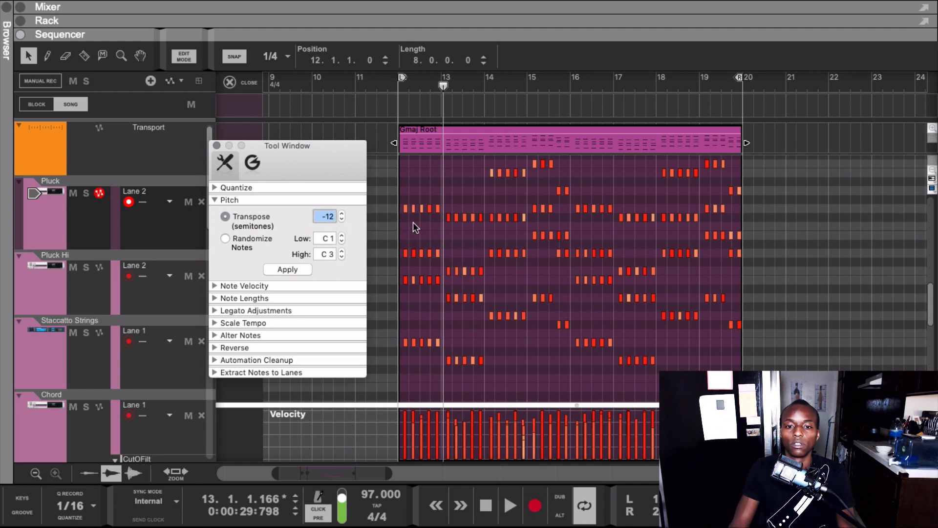
{"action": "left_click", "coordinate": [298, 269]}
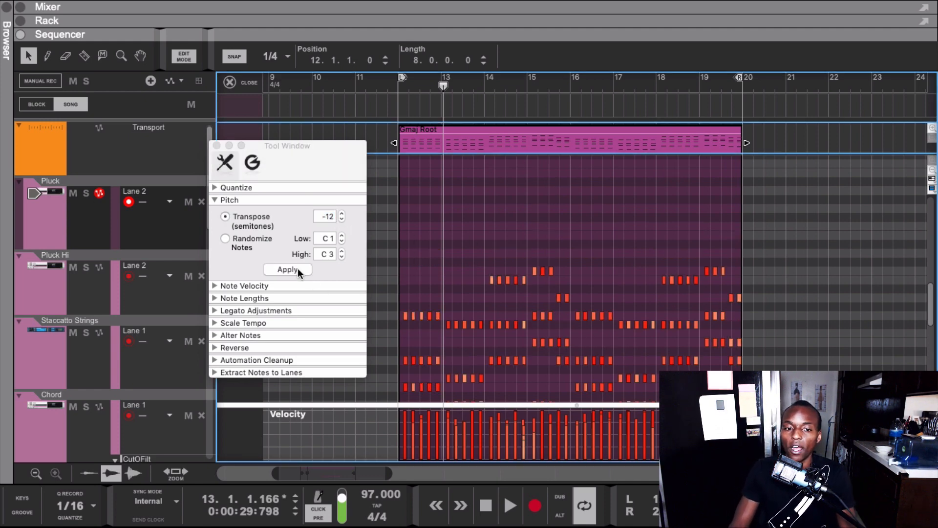
{"action": "key", "text": "super+z"}
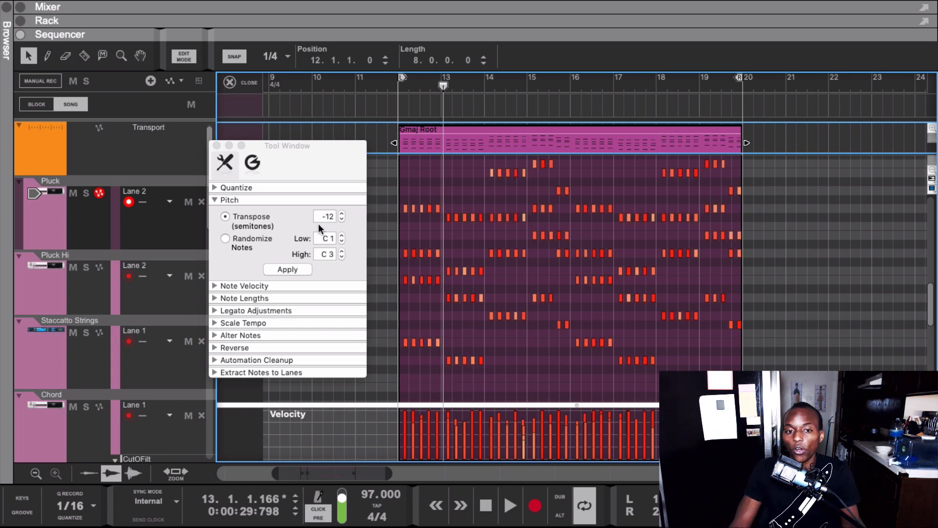
- Try transposing the clip by 12 semitones, switch the Pitch function to Randomize Notes and close its settings
{"action": "left_click", "coordinate": [328, 216]}
{"action": "type", "text": "12"}
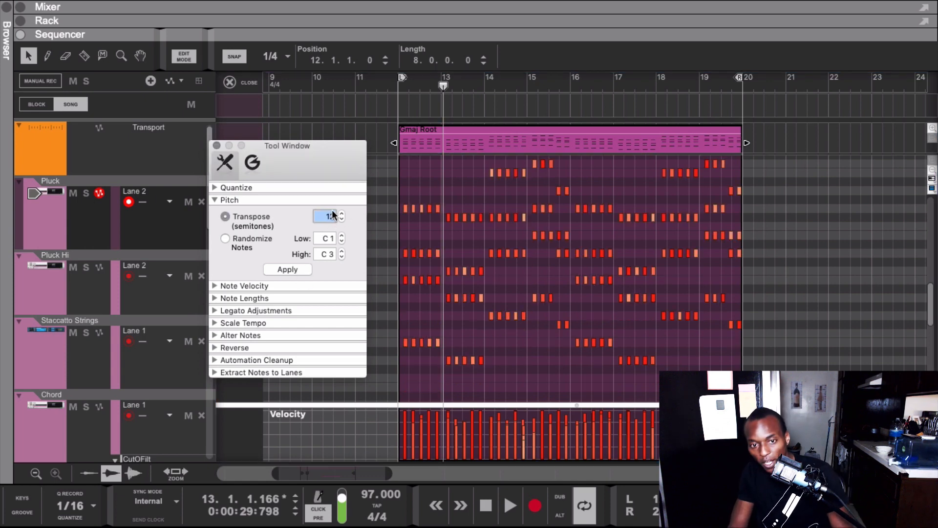
{"action": "left_click", "coordinate": [276, 268]}
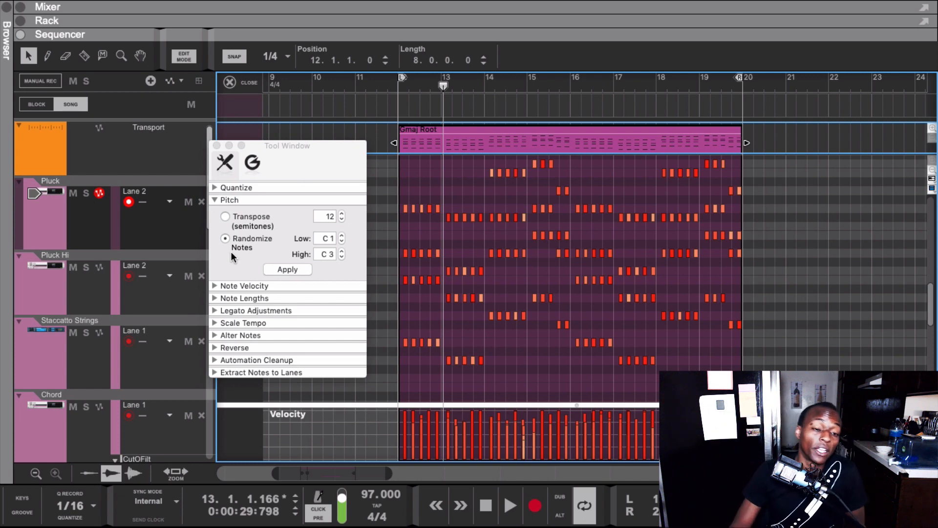
{"action": "left_click", "coordinate": [216, 203]}
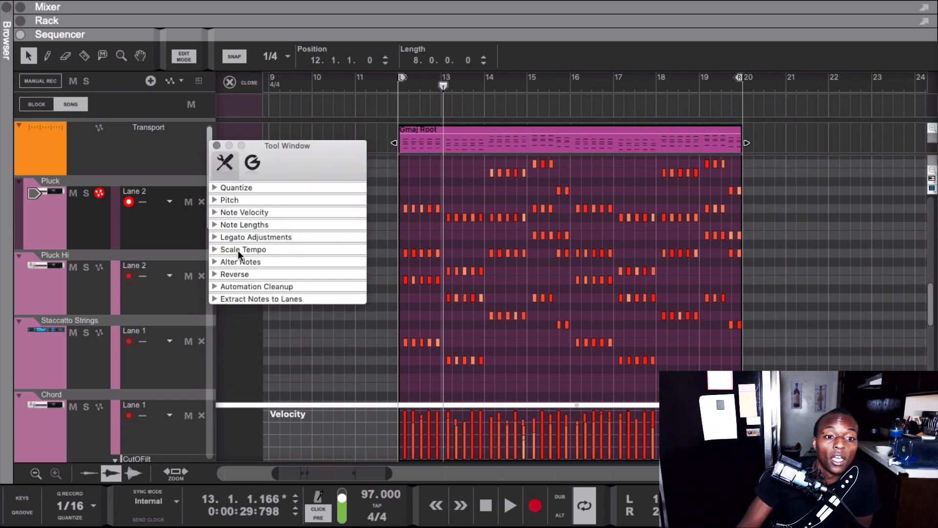
- Open the Legato Adjustments and magnify the chords in bar 12, moving the Tool Window clear of the notes
{"action": "left_click", "coordinate": [214, 237]}
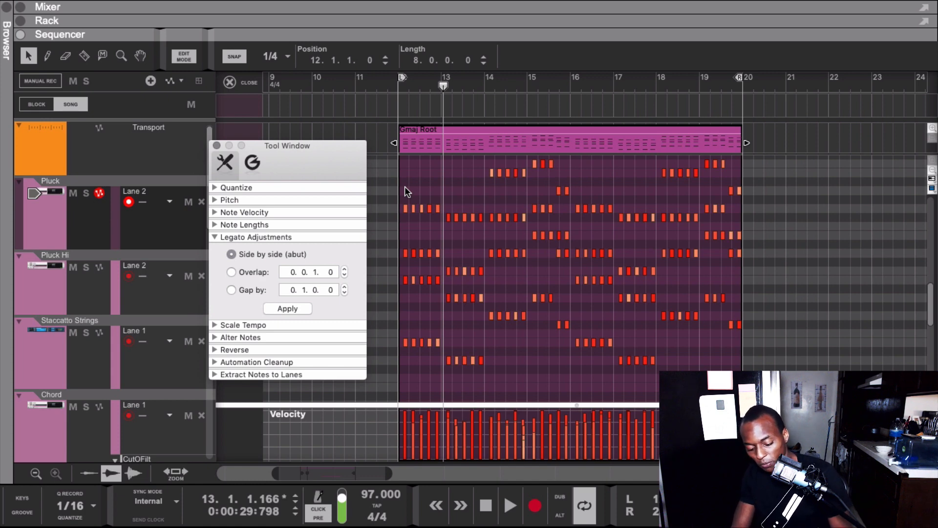
{"action": "key", "text": "y"}
{"action": "left_click_drag", "start_coordinate": [395, 195], "coordinate": [444, 357]}
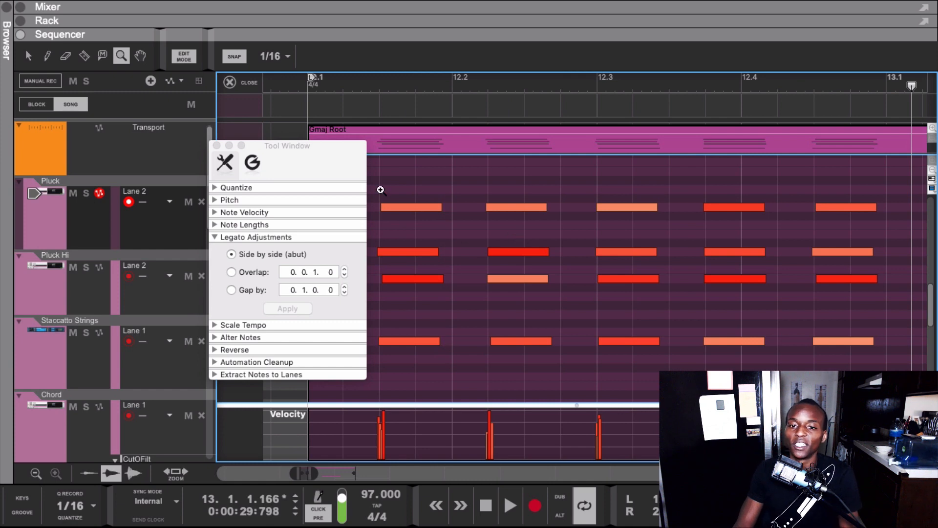
{"action": "key", "text": "q"}
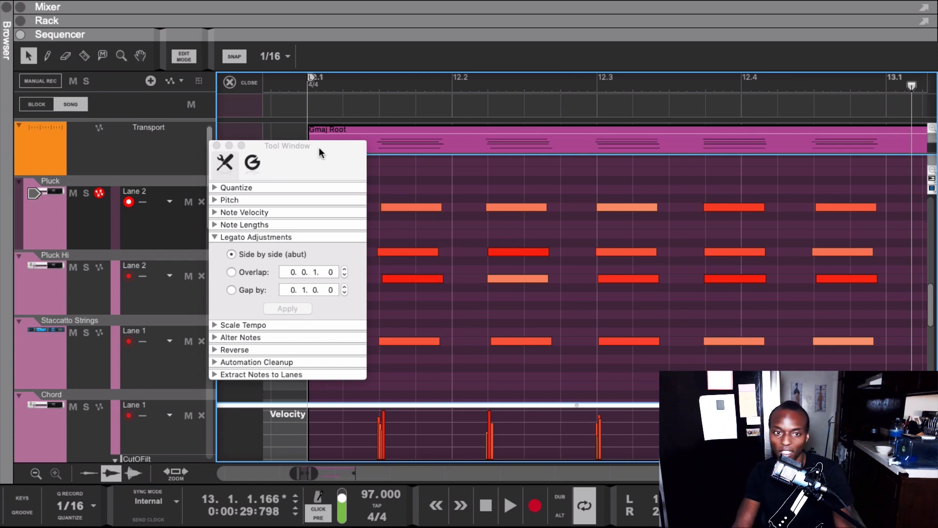
{"action": "left_click_drag", "start_coordinate": [318, 147], "coordinate": [225, 145]}
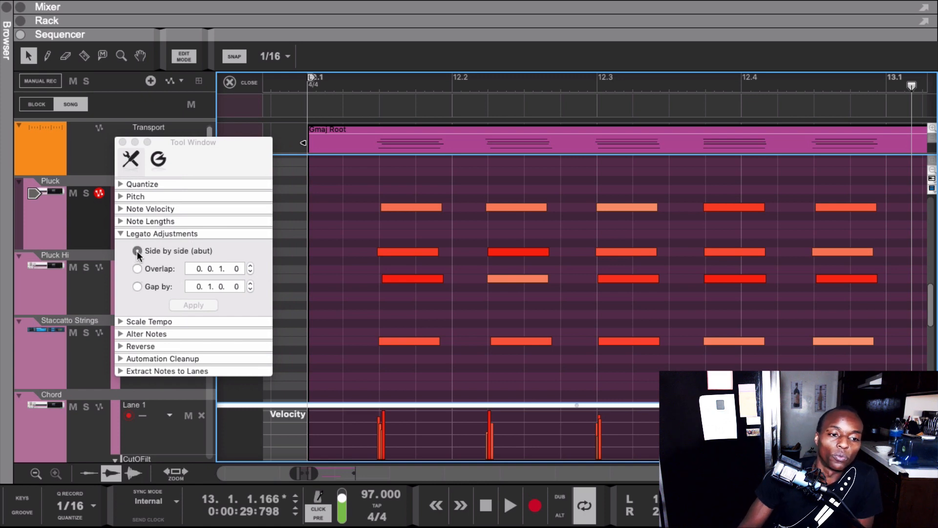
- Try the side by side (abut) legato adjustment on bar 12's first chord and on its first two chords, and undo it
{"action": "left_click_drag", "start_coordinate": [384, 181], "coordinate": [462, 374]}
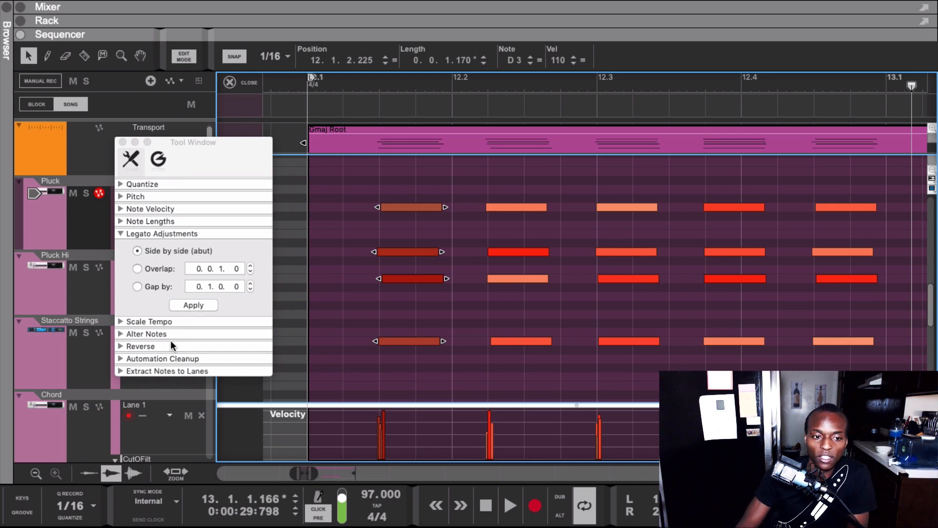
{"action": "left_click", "coordinate": [204, 307]}
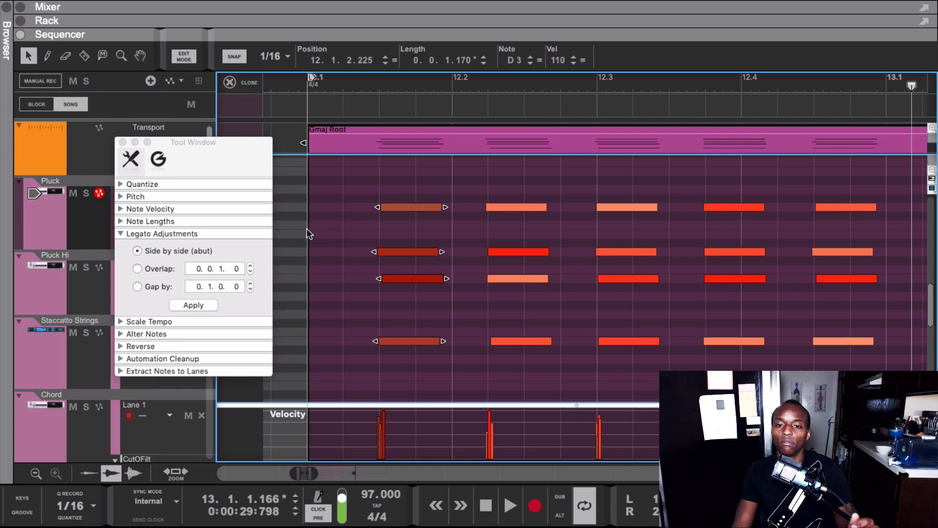
{"action": "left_click_drag", "start_coordinate": [357, 179], "coordinate": [540, 367]}
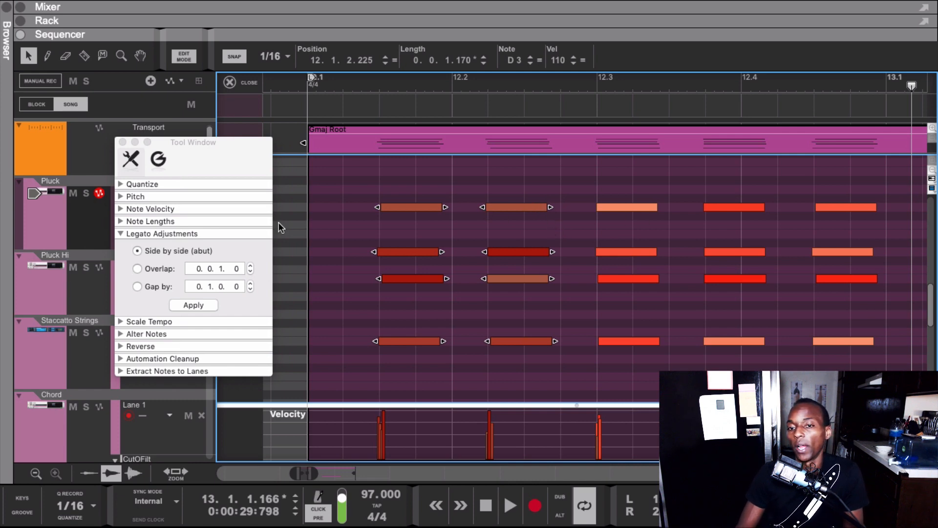
{"action": "left_click", "coordinate": [192, 305]}
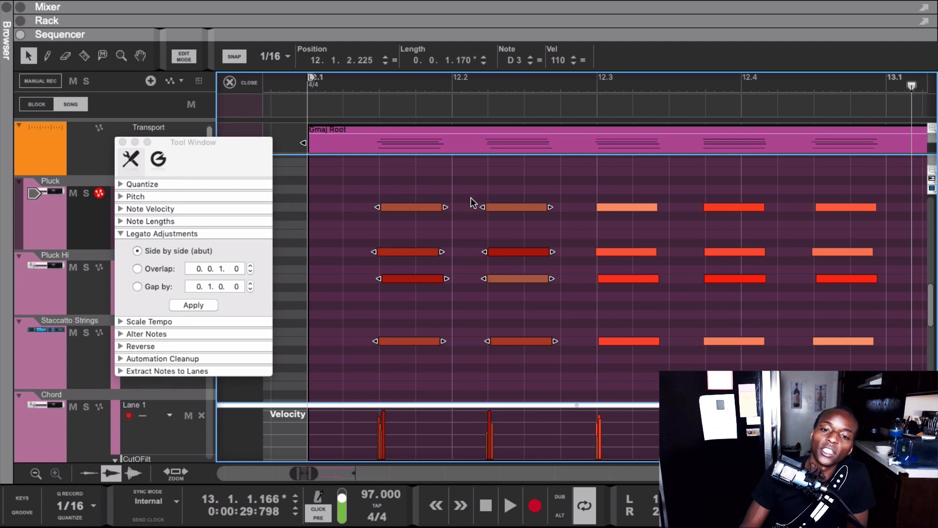
{"action": "key", "text": "super+z"}
{"action": "scroll", "coordinate": [411, 254], "scroll_direction": "up", "scroll_amount": 1}
{"action": "left_click_drag", "start_coordinate": [410, 356], "coordinate": [435, 374]}
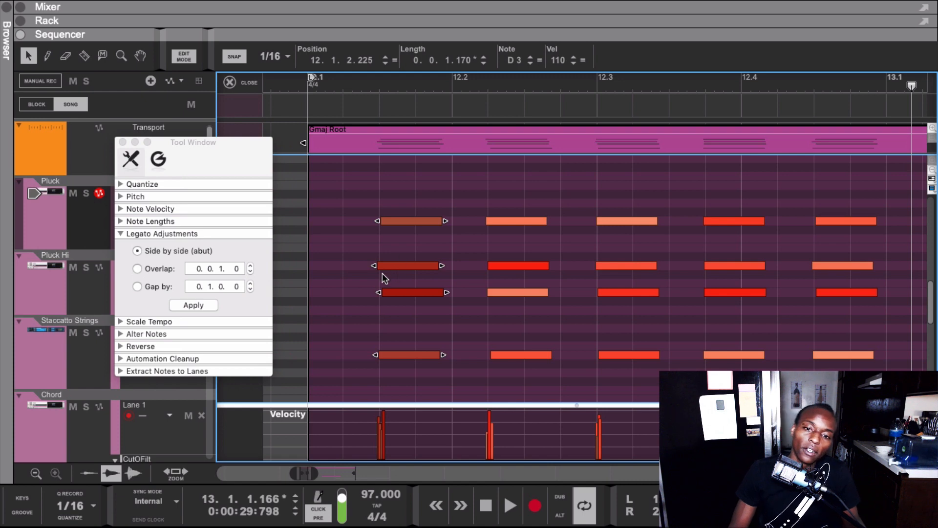
{"action": "left_click_drag", "start_coordinate": [377, 202], "coordinate": [574, 362]}
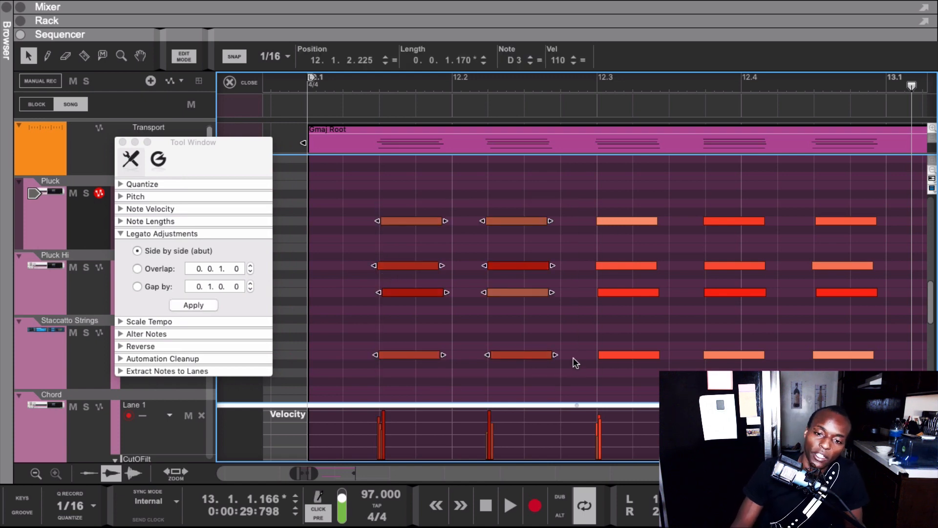
{"action": "left_click", "coordinate": [426, 191]}
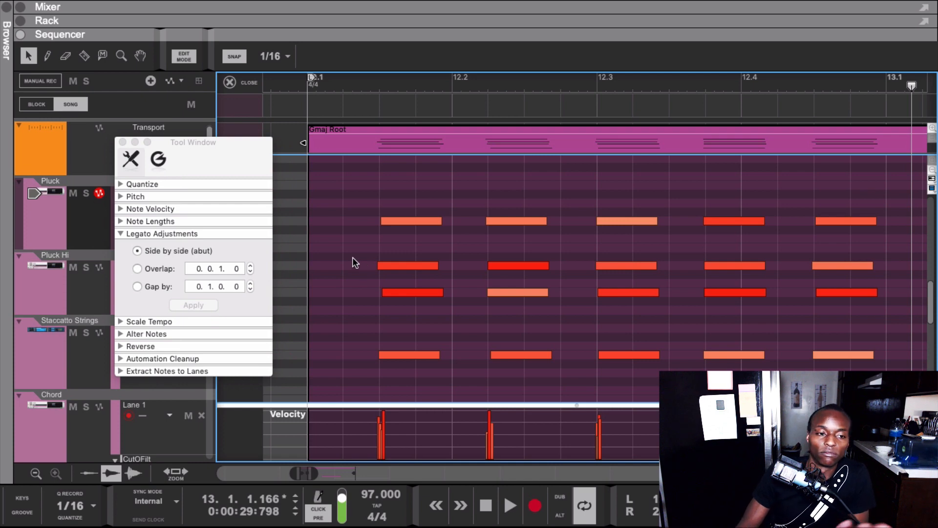
{"action": "left_click", "coordinate": [120, 233]}
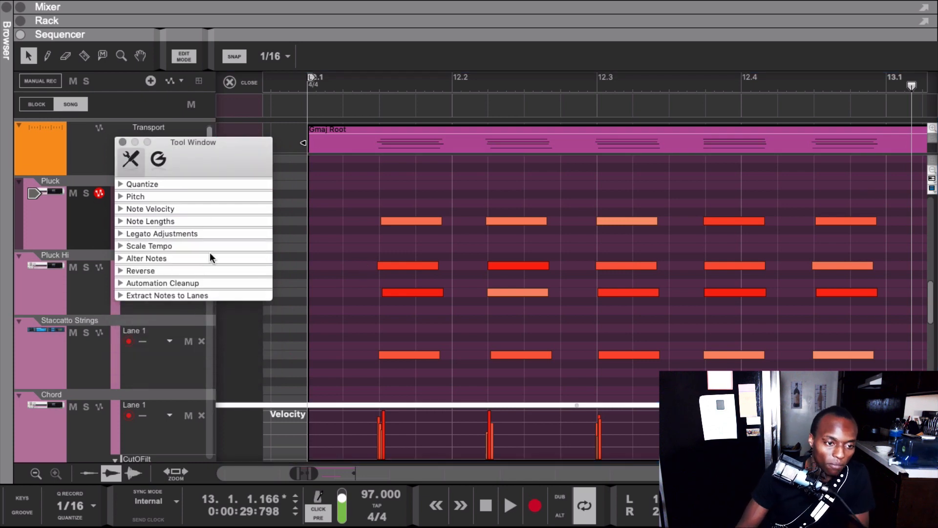
{"action": "left_click", "coordinate": [120, 259]}
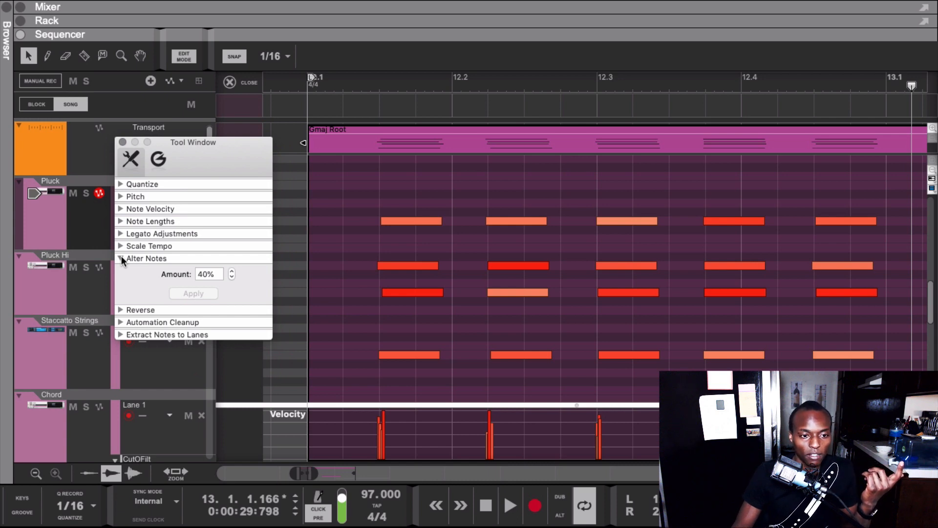
{"action": "left_click", "coordinate": [121, 257]}
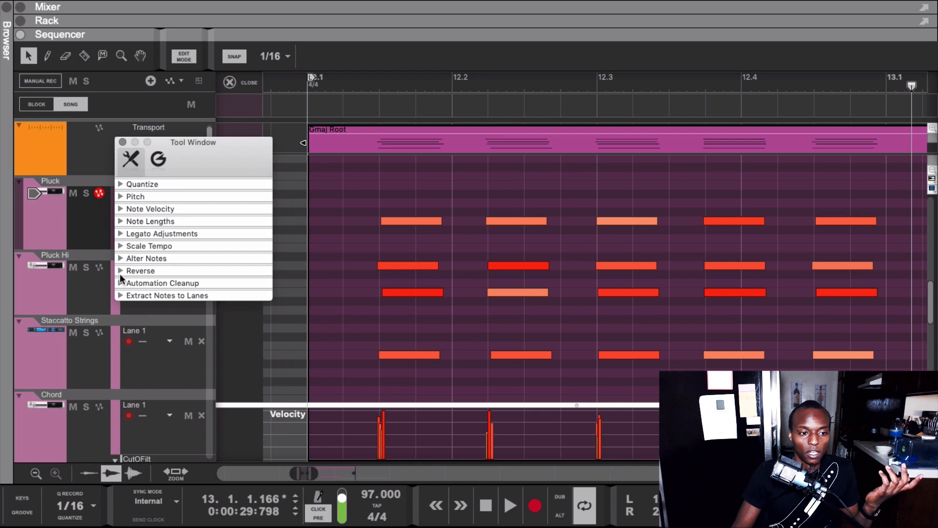
{"action": "left_click", "coordinate": [119, 270]}
{"action": "left_click", "coordinate": [120, 270]}
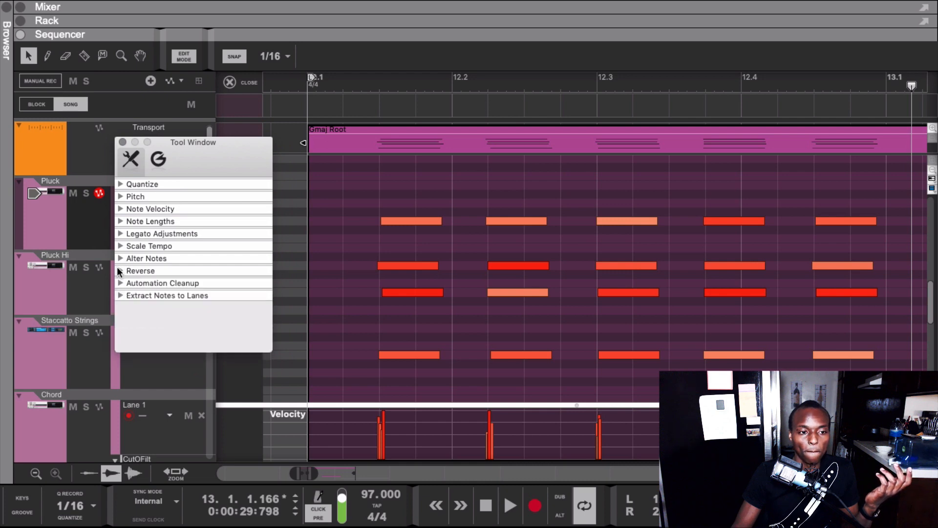
- Apply Alter Notes with an amount of 40% to the whole Gmaj Root clip
{"action": "left_click", "coordinate": [119, 258]}
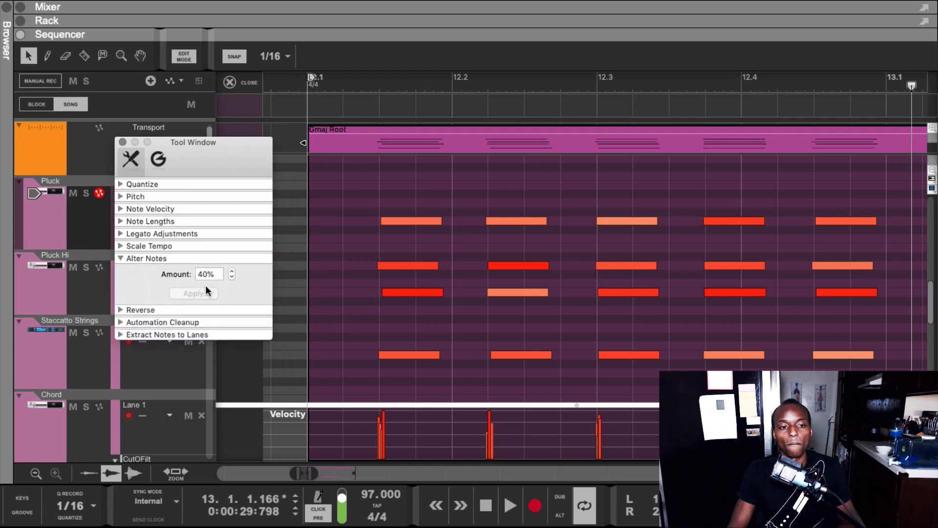
{"action": "left_click", "coordinate": [353, 269]}
{"action": "key", "text": "ctrl+a"}
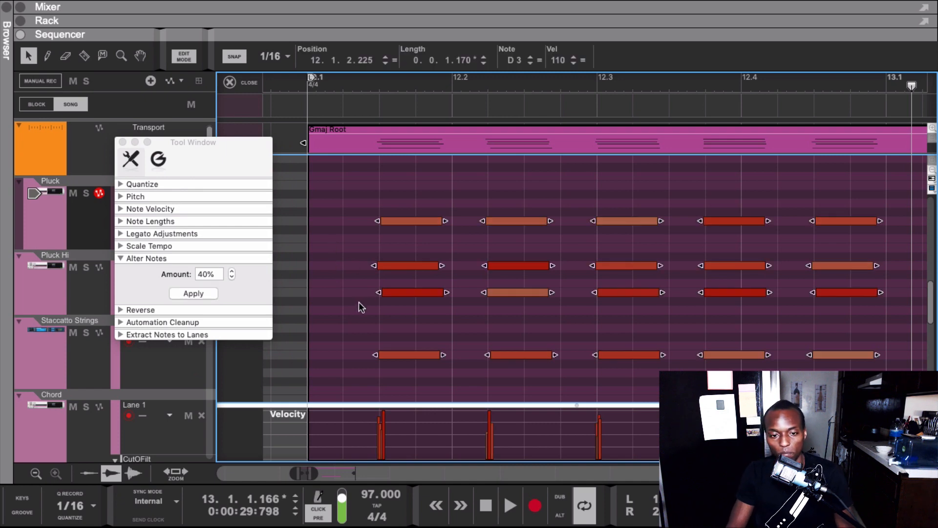
{"action": "left_click", "coordinate": [402, 146]}
{"action": "key", "text": "z"}
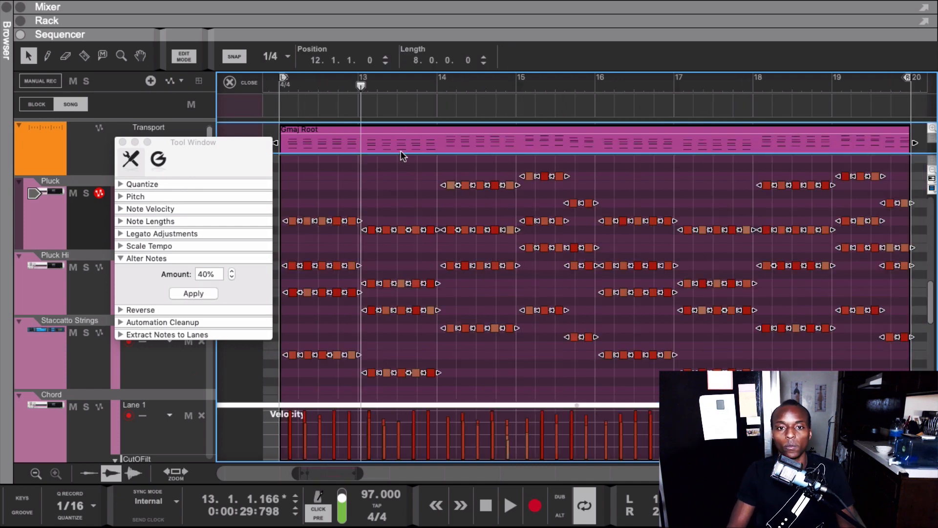
{"action": "left_click", "coordinate": [194, 294]}
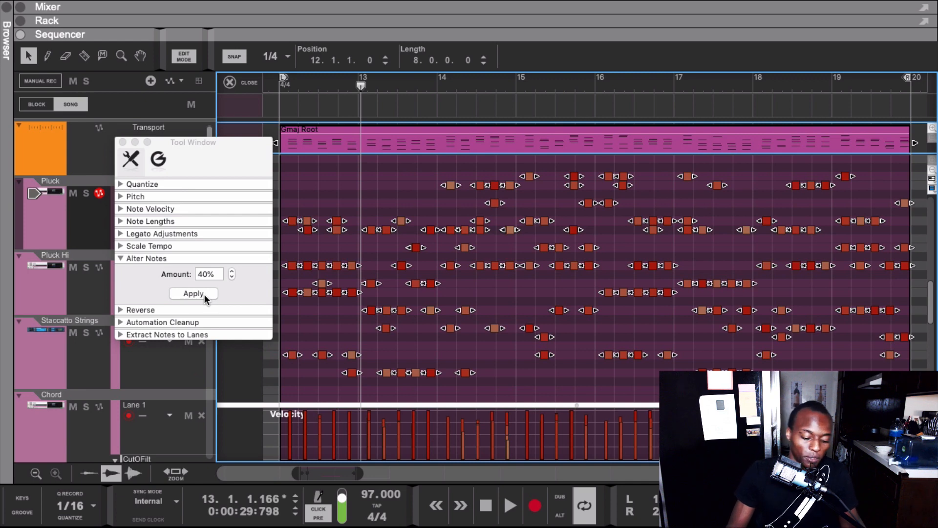
- Audition the 40% altered notes from bar 12, undo the alteration and close the Alter Notes settings
{"action": "left_click", "coordinate": [204, 293]}
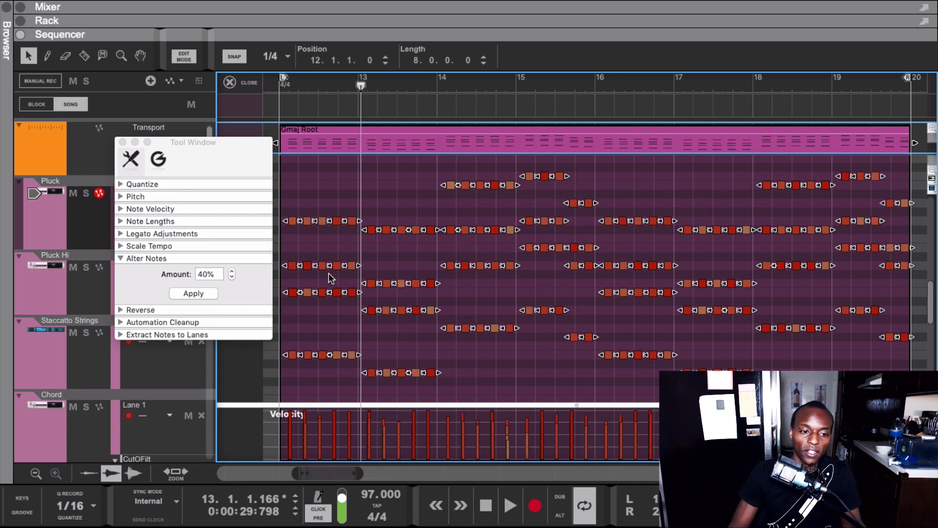
{"action": "key", "text": "super+shift+z"}
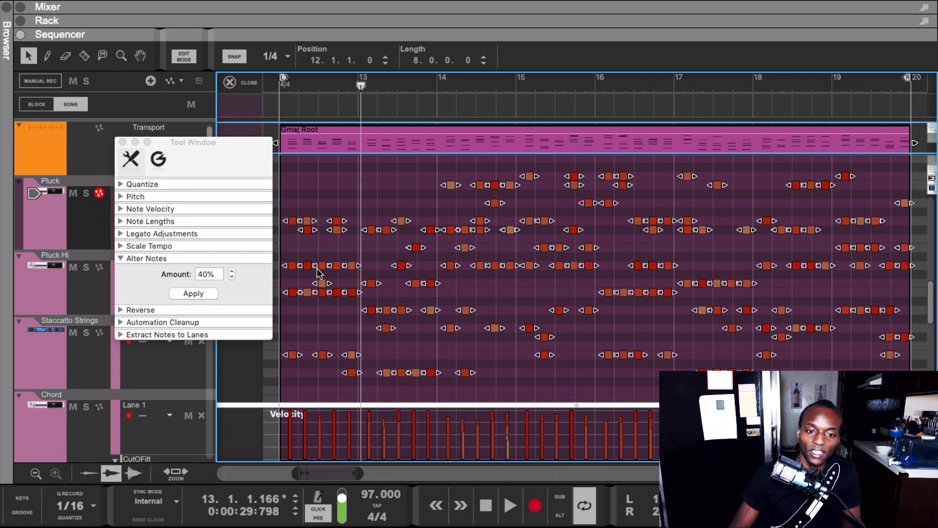
{"action": "left_click", "coordinate": [283, 89]}
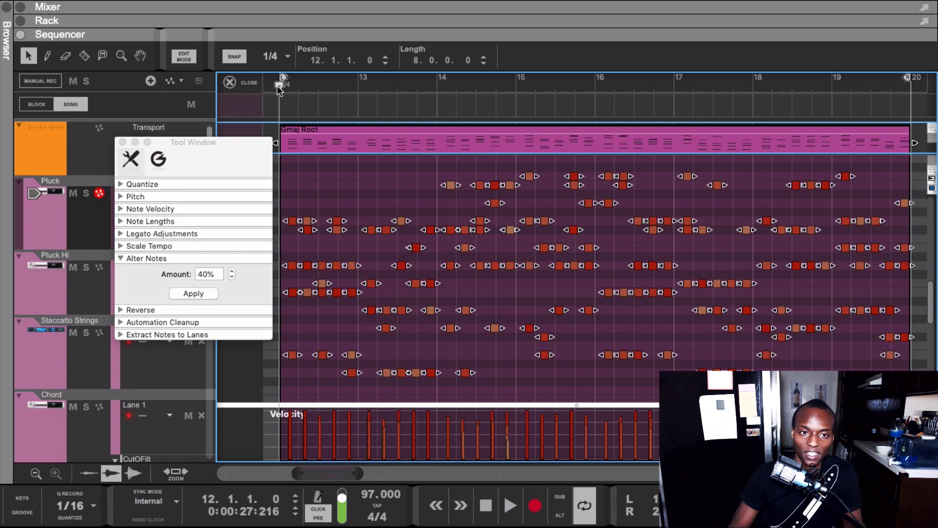
{"action": "key", "text": "space"}
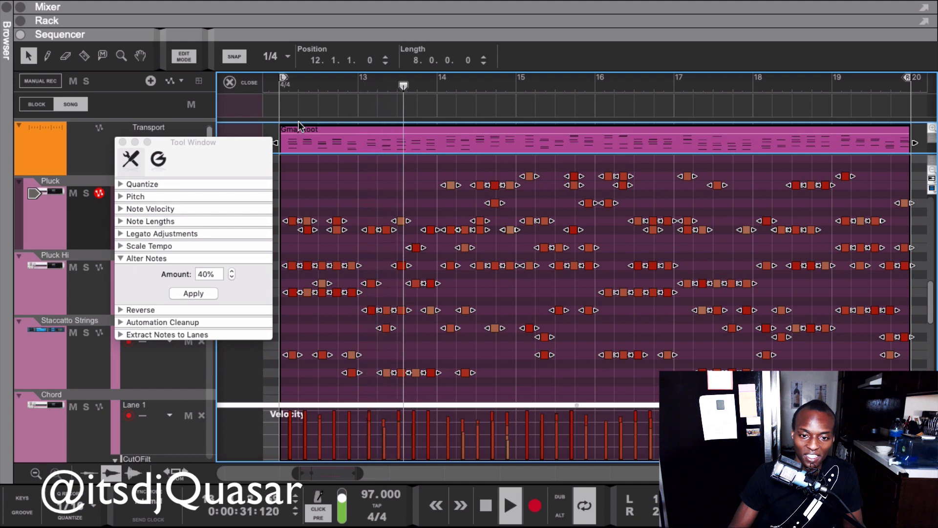
{"action": "key", "text": "super+z"}
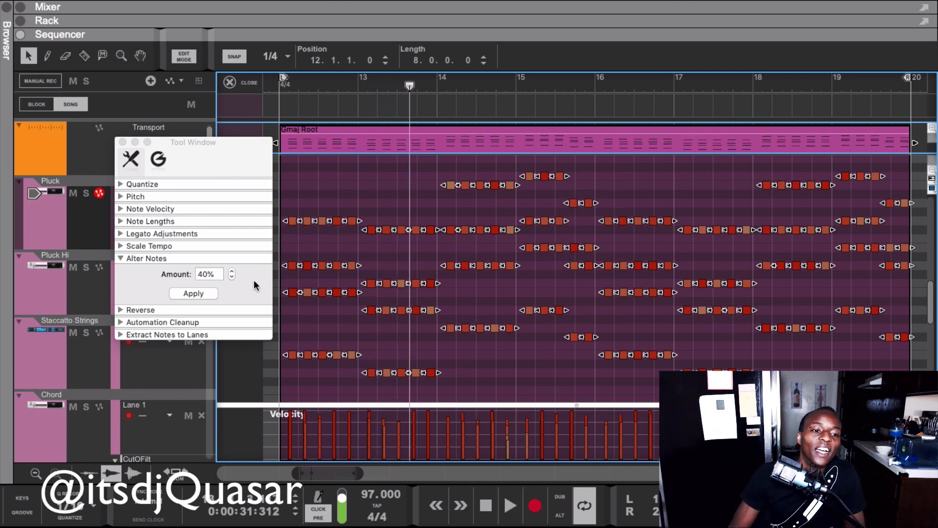
{"action": "left_click", "coordinate": [119, 259]}
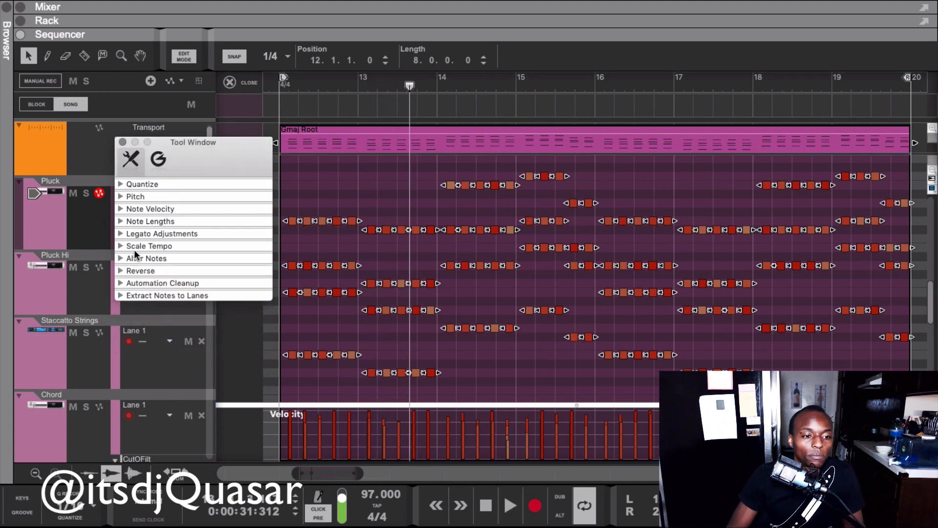
- Show the Extract Notes to Lanes options, choose Explode, and collapse the section without extracting any notes
{"action": "left_click", "coordinate": [120, 295]}
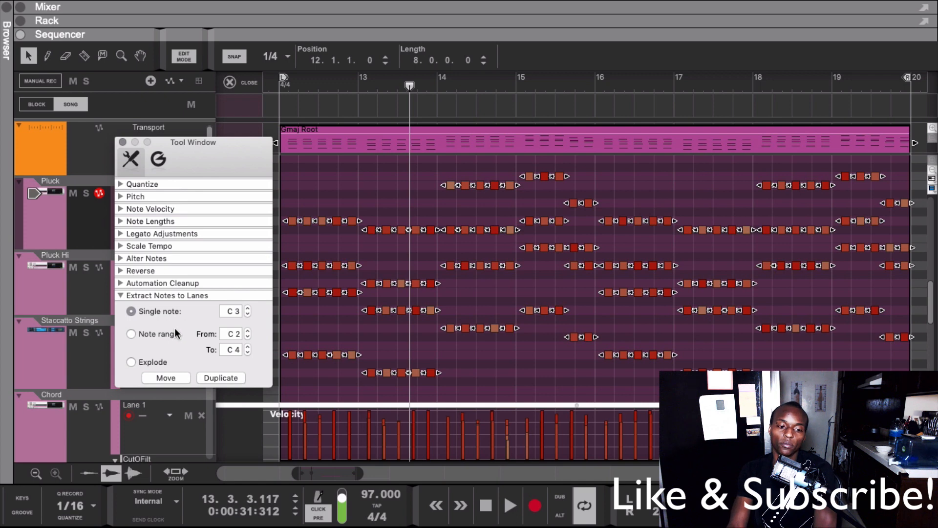
{"action": "left_click", "coordinate": [143, 361]}
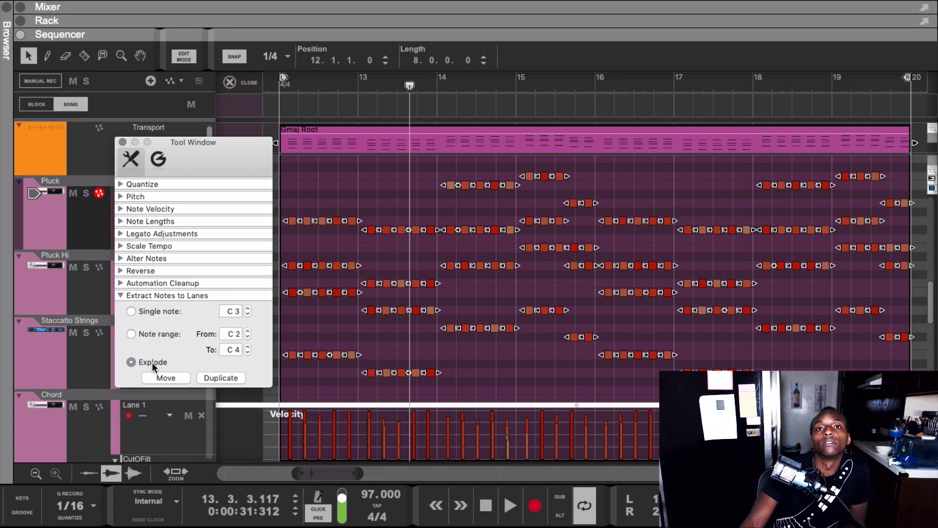
{"action": "left_click", "coordinate": [146, 295]}
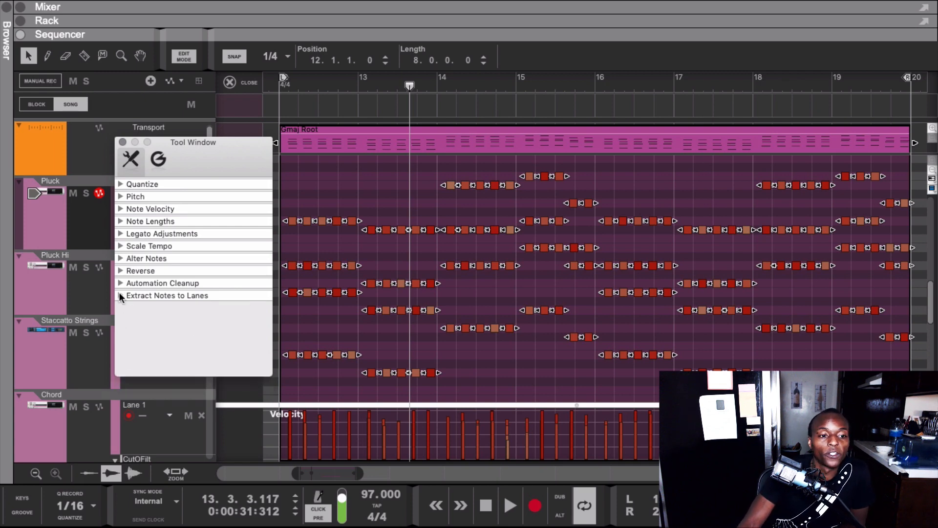
{"action": "left_click_drag", "start_coordinate": [185, 141], "coordinate": [189, 130]}
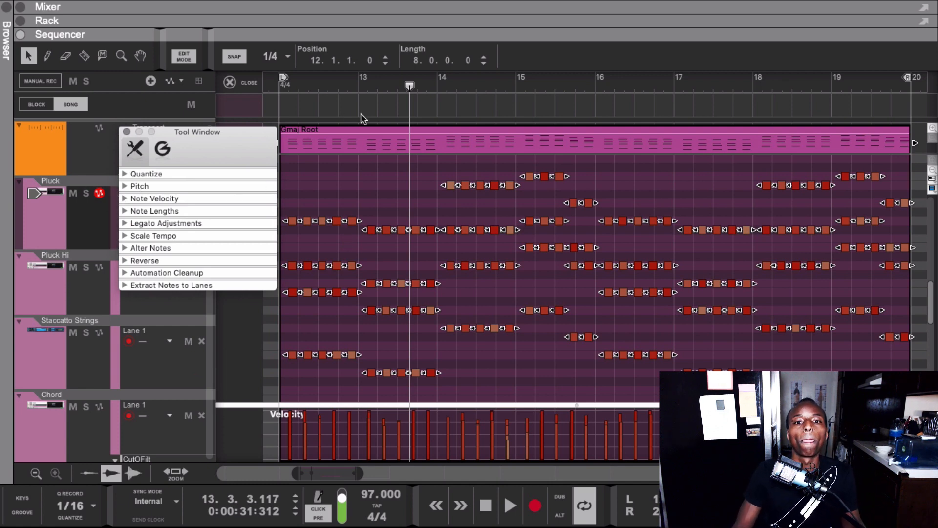
- Bring up the Groove Settings in the Tool Window and briefly show and hide the ReGroove Mixer
{"action": "left_click", "coordinate": [160, 150]}
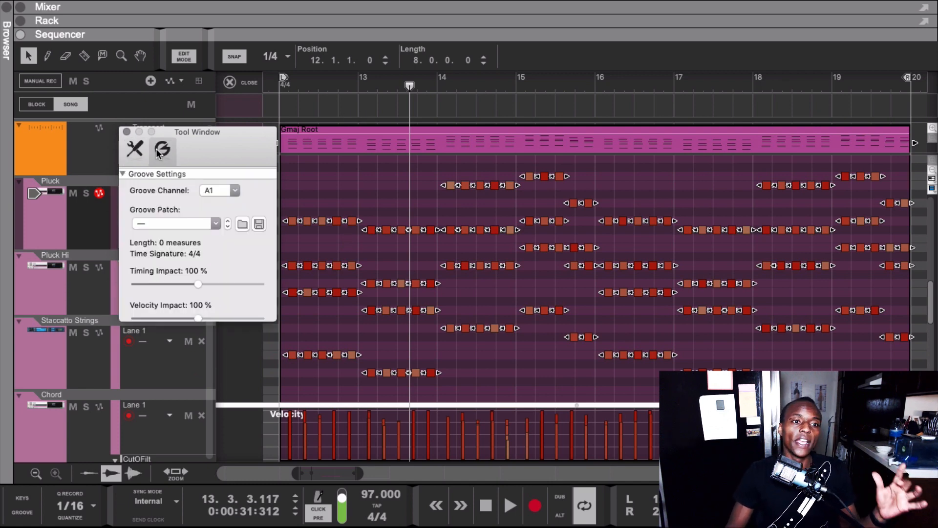
{"action": "left_click_drag", "start_coordinate": [160, 129], "coordinate": [105, 51]}
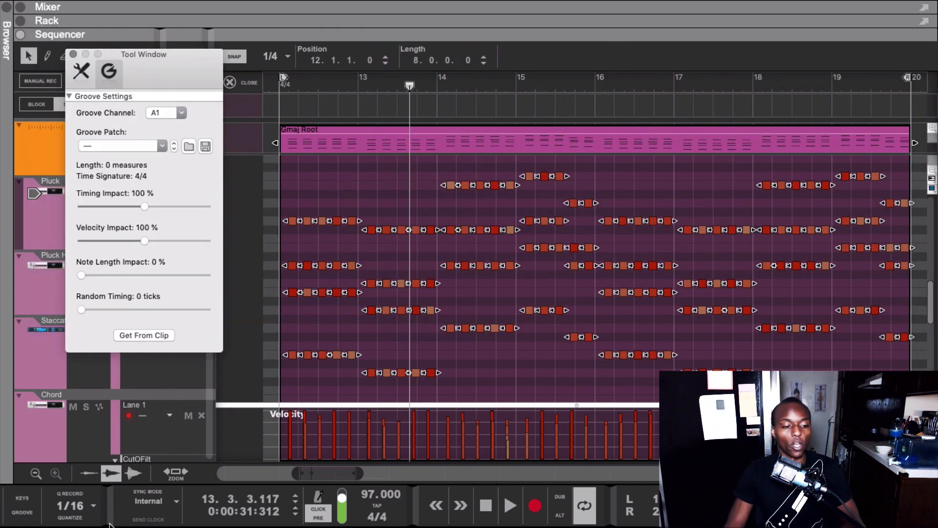
{"action": "left_click", "coordinate": [22, 512]}
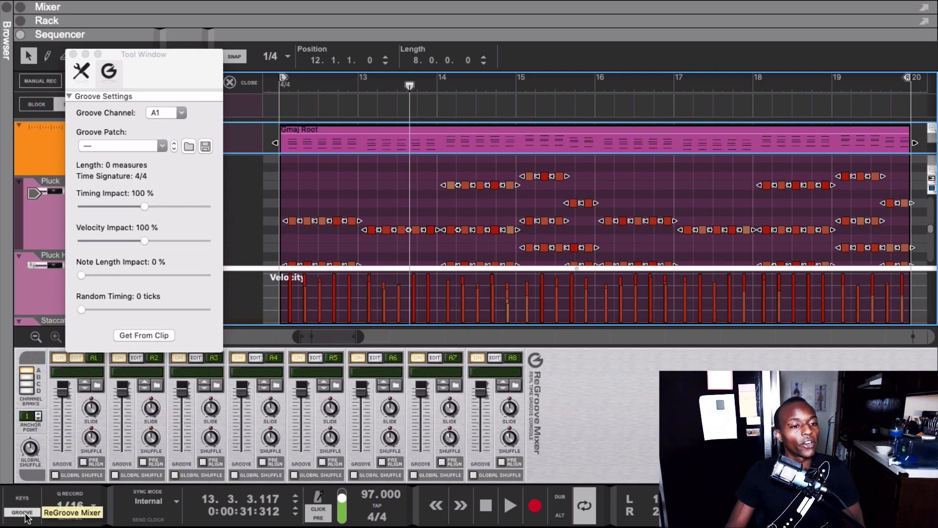
{"action": "left_click", "coordinate": [22, 512]}
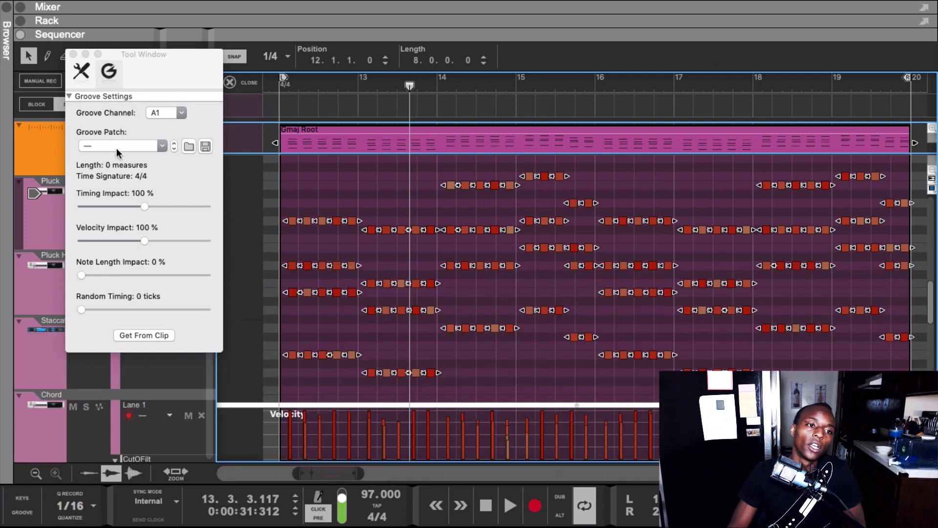
- Browse the MPC-60 groove patches for channel A1, try 56% Shuffle, load 60% Shuffle and close the browser
{"action": "left_click_drag", "start_coordinate": [204, 58], "coordinate": [398, 63]}
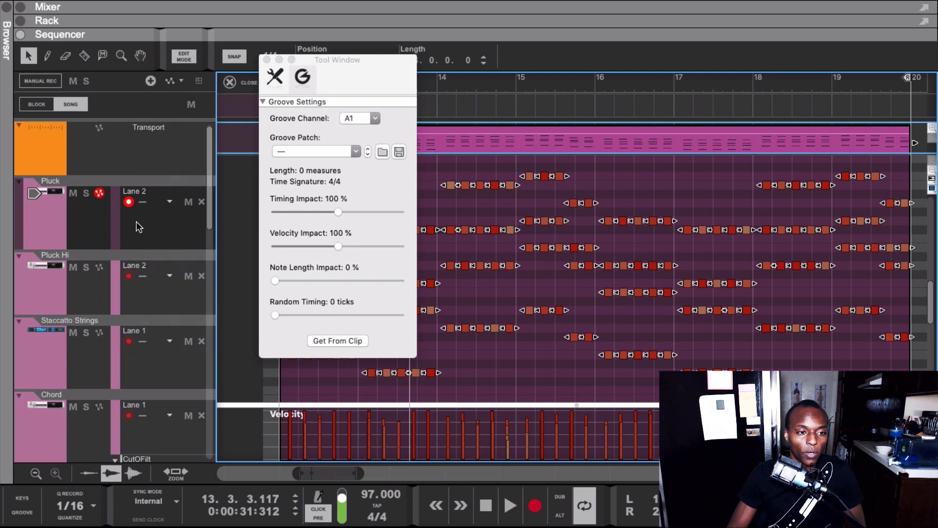
{"action": "left_click", "coordinate": [169, 201]}
{"action": "left_click", "coordinate": [101, 225]}
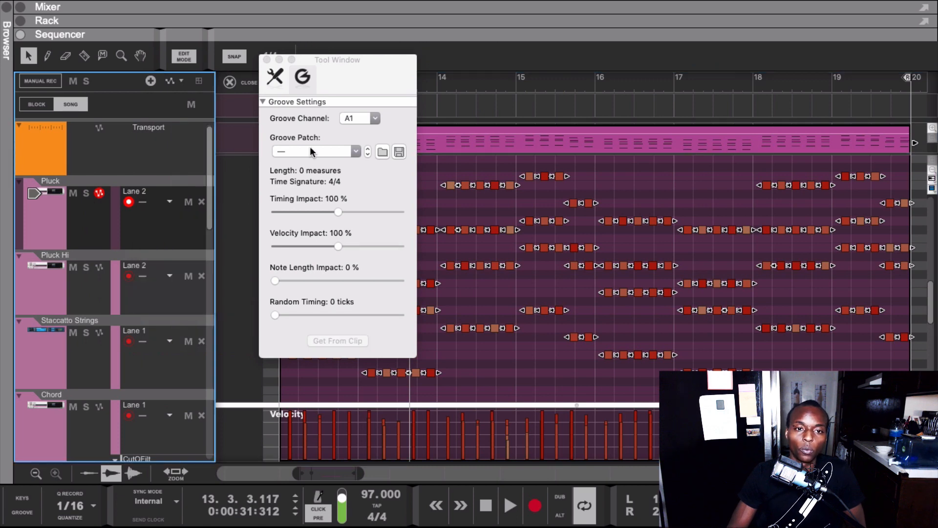
{"action": "left_click", "coordinate": [356, 152]}
{"action": "left_click", "coordinate": [313, 165]}
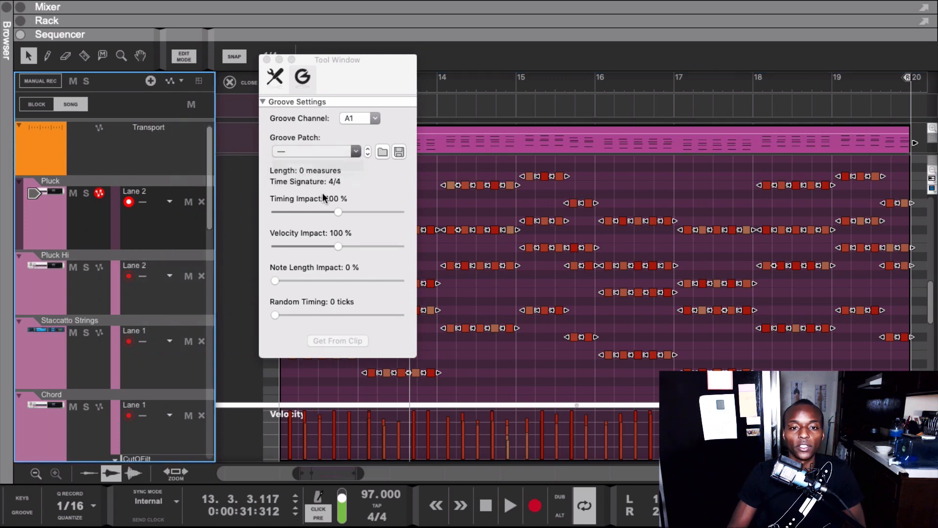
{"action": "left_click", "coordinate": [100, 119]}
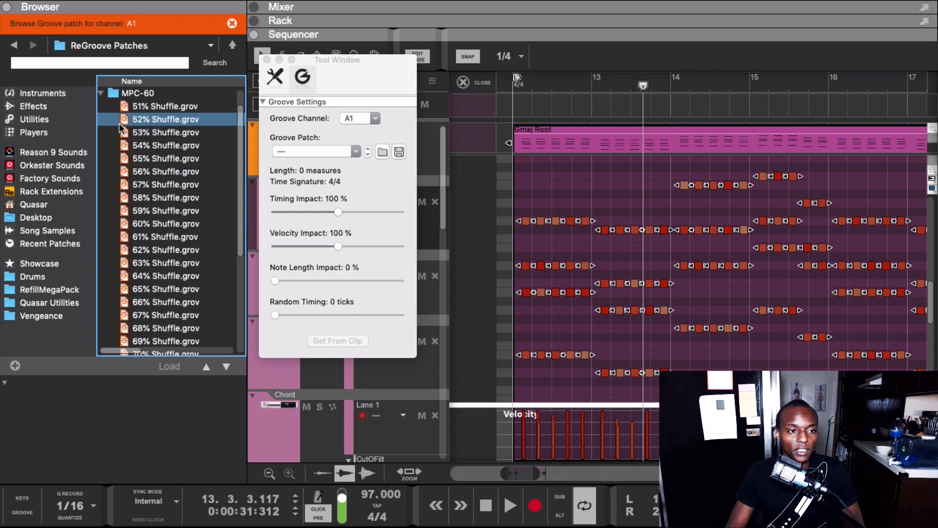
{"action": "left_click", "coordinate": [131, 175]}
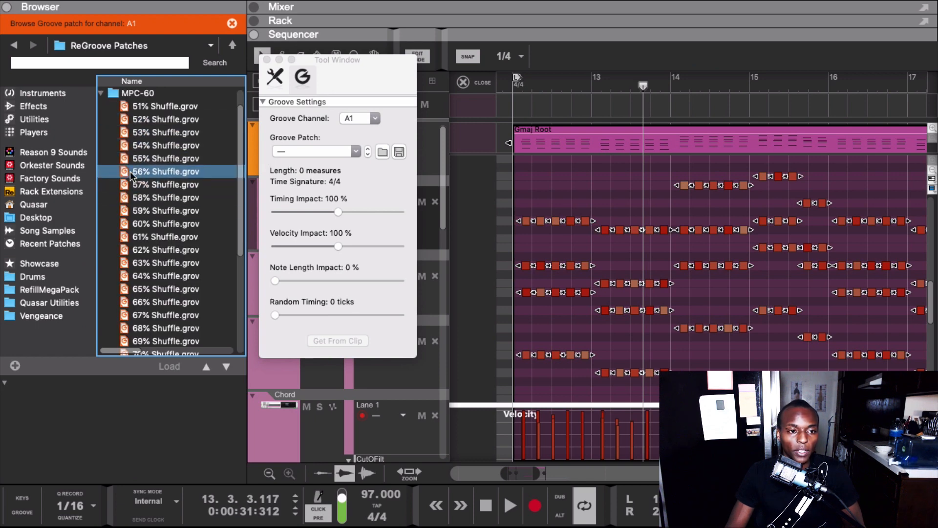
{"action": "double_click", "coordinate": [131, 173]}
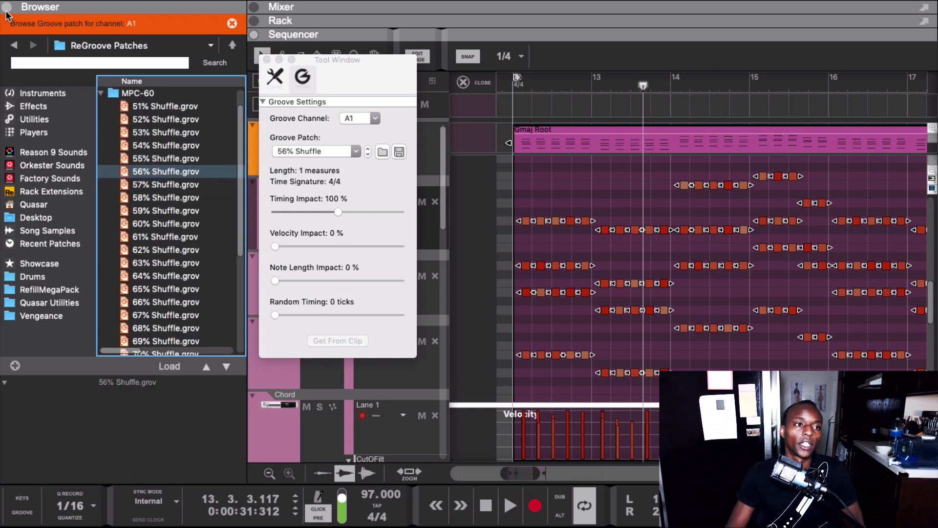
{"action": "double_click", "coordinate": [159, 223]}
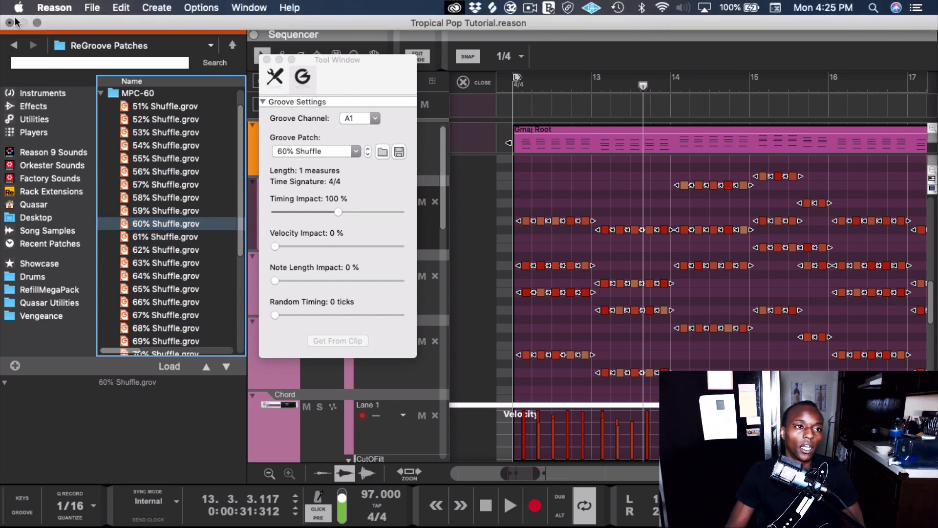
{"action": "left_click", "coordinate": [7, 8]}
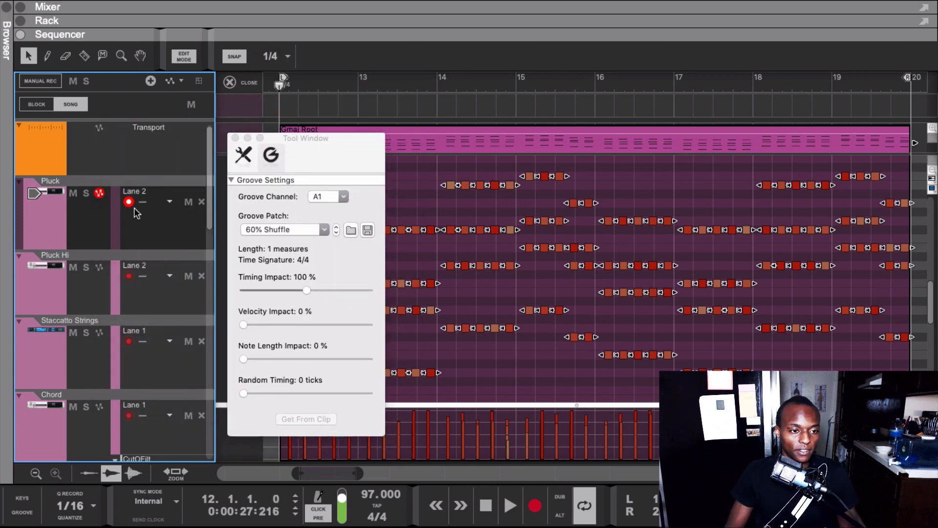
- Assign Lane 2 of the Pluck track to groove channel A1 (60% Shuffle) and play the clip from bar 12
{"action": "left_click", "coordinate": [148, 209]}
{"action": "mouse_move", "coordinate": [162, 260]}
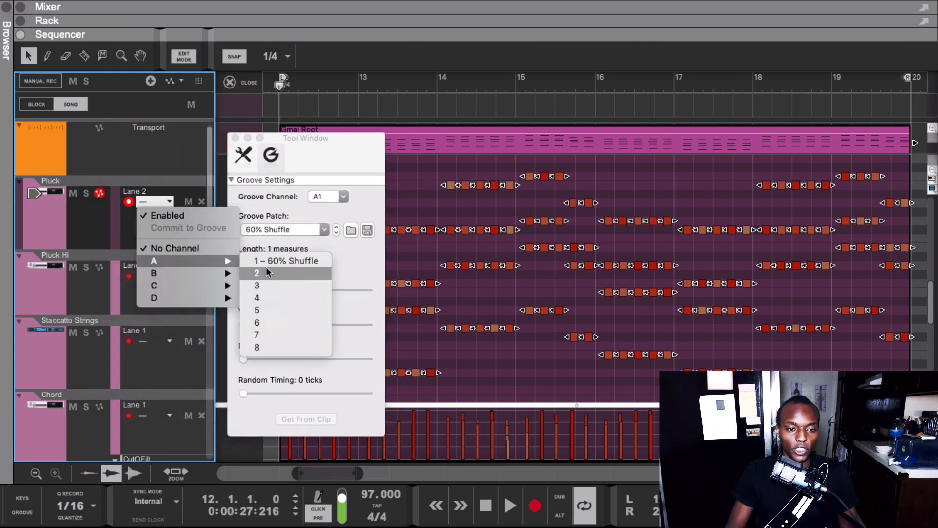
{"action": "left_click", "coordinate": [286, 260]}
{"action": "left_click_drag", "start_coordinate": [335, 143], "coordinate": [396, 171]}
{"action": "key", "text": "space"}
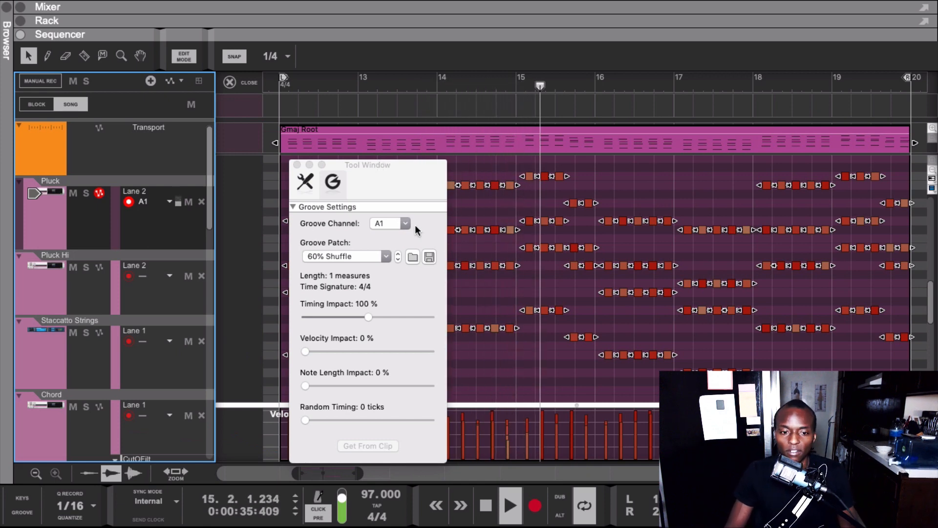
- Try a Timing Impact of 50%, restore 100%, switch channel A1 to the 55% Shuffle patch and close the Tool Window
{"action": "left_click_drag", "start_coordinate": [368, 320], "coordinate": [335, 330]}
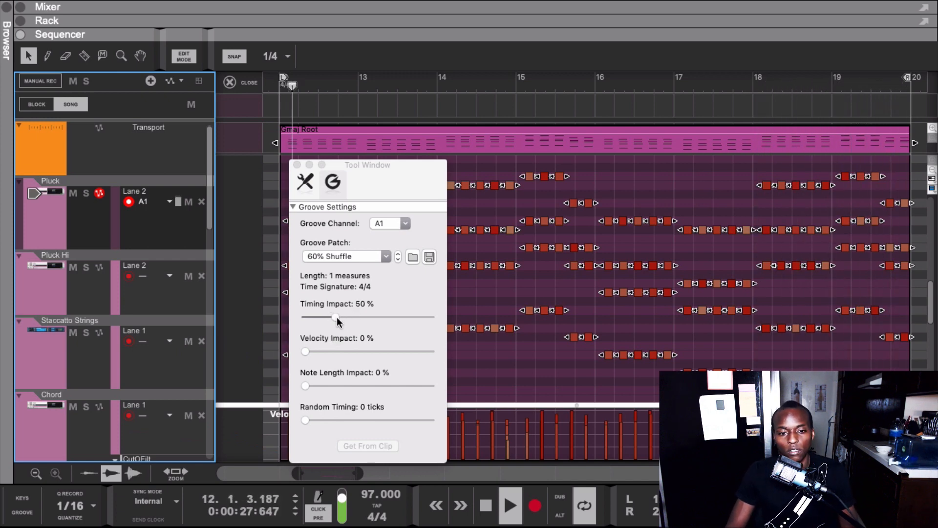
{"action": "left_click_drag", "start_coordinate": [348, 317], "coordinate": [372, 324]}
{"action": "left_click", "coordinate": [386, 256]}
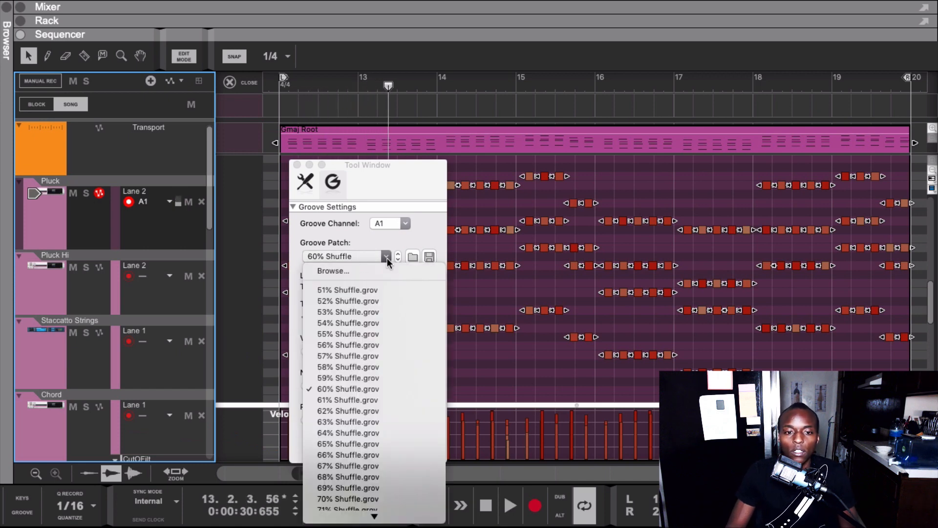
{"action": "left_click", "coordinate": [358, 333]}
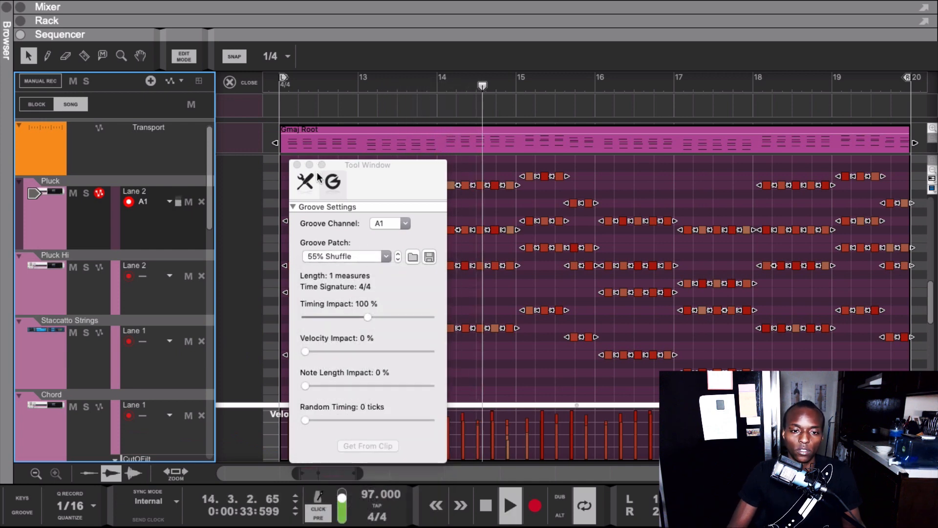
{"action": "left_click", "coordinate": [297, 164]}
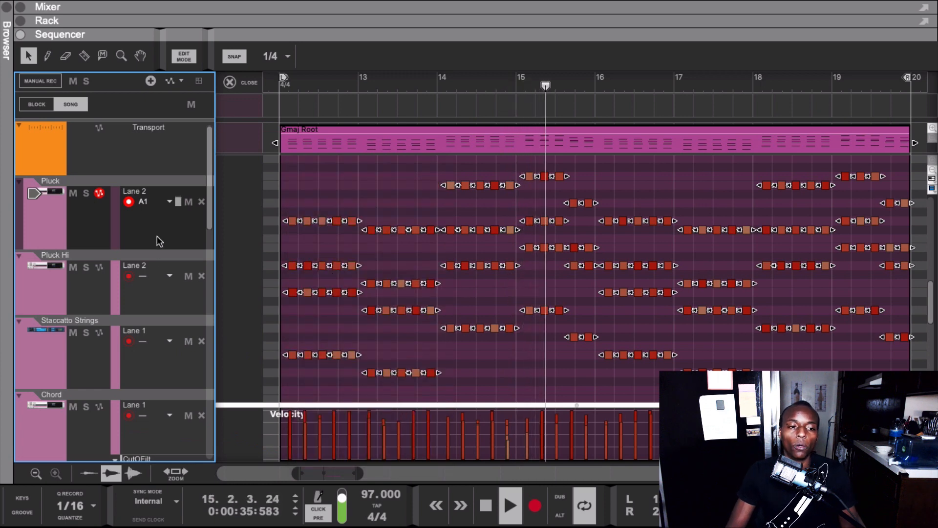
- Commit Lane 2 of the Pluck track to its groove, reselect the Gmaj Root clip and stop playback
{"action": "left_click", "coordinate": [148, 201]}
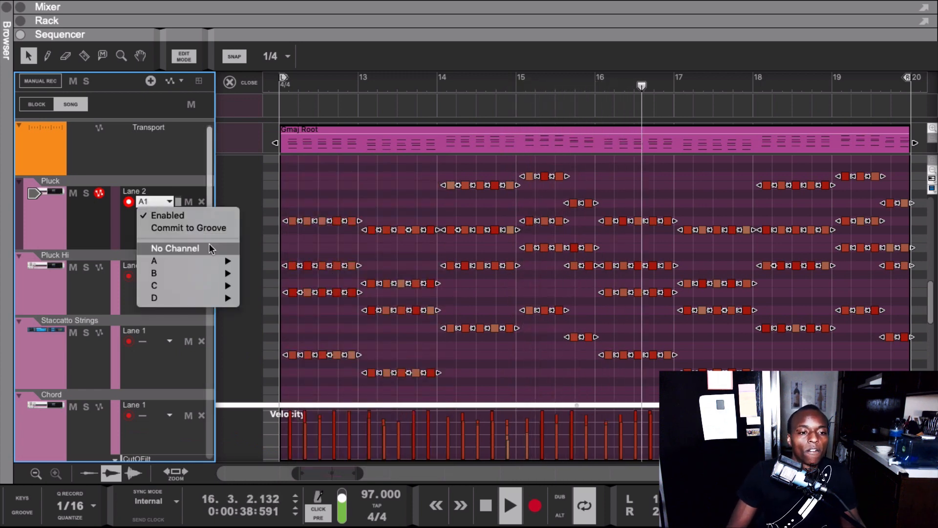
{"action": "left_click", "coordinate": [182, 228]}
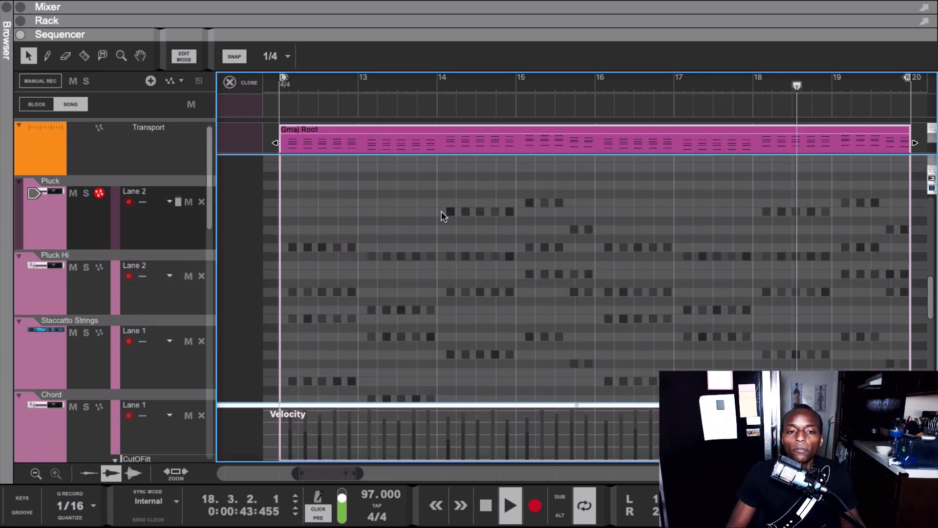
{"action": "left_click", "coordinate": [399, 146]}
{"action": "key", "text": "space"}
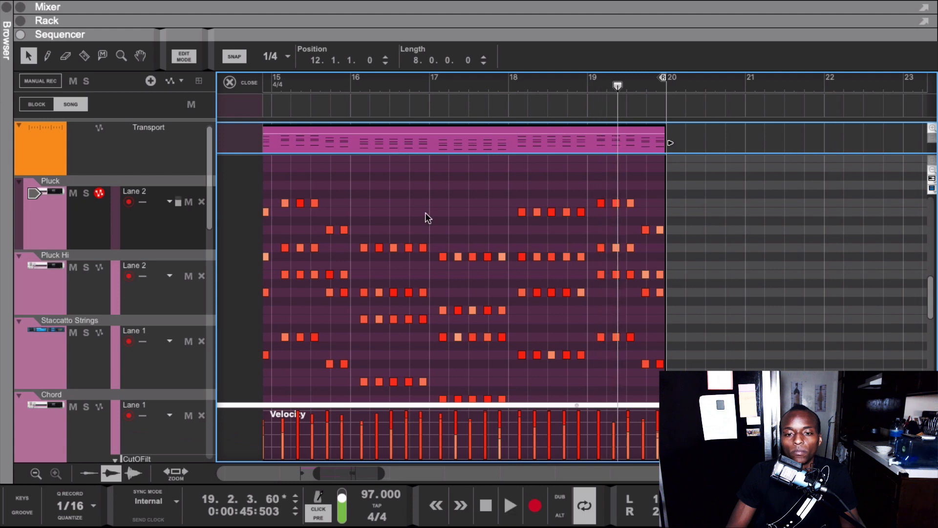
- Magnify the last chord of bar 14 to examine how its note starts sit against the grid after the groove commit
{"action": "scroll", "coordinate": [425, 215], "scroll_direction": "left", "scroll_amount": 8}
{"action": "scroll", "coordinate": [422, 212], "scroll_direction": "right", "scroll_amount": 2}
{"action": "scroll", "coordinate": [422, 213], "scroll_direction": "right", "scroll_amount": 1}
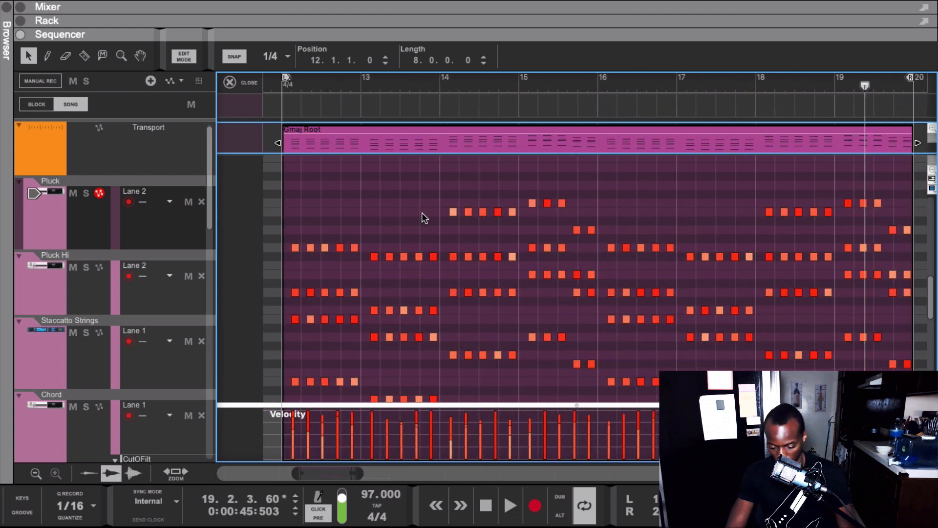
{"action": "key", "text": "y"}
{"action": "left_click_drag", "start_coordinate": [306, 190], "coordinate": [628, 385]}
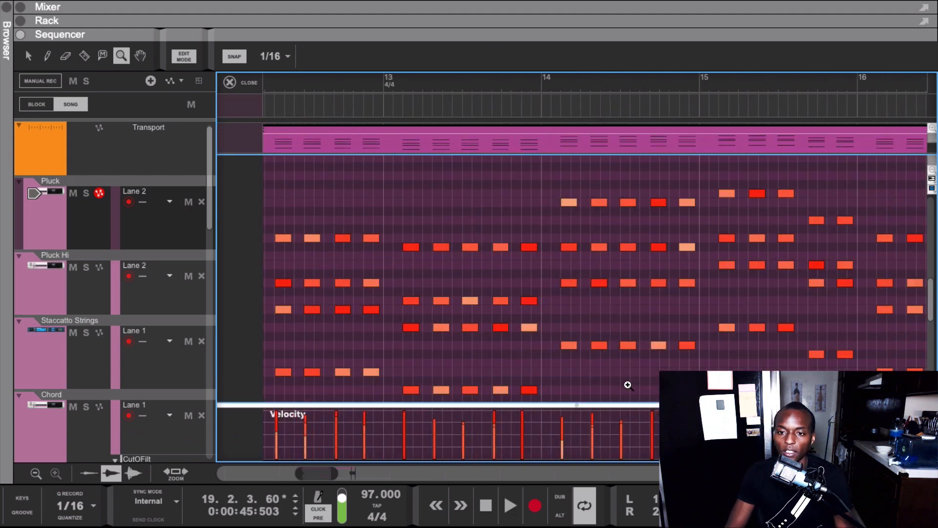
{"action": "left_click_drag", "start_coordinate": [547, 184], "coordinate": [849, 366]}
{"action": "left_click_drag", "start_coordinate": [583, 207], "coordinate": [647, 334]}
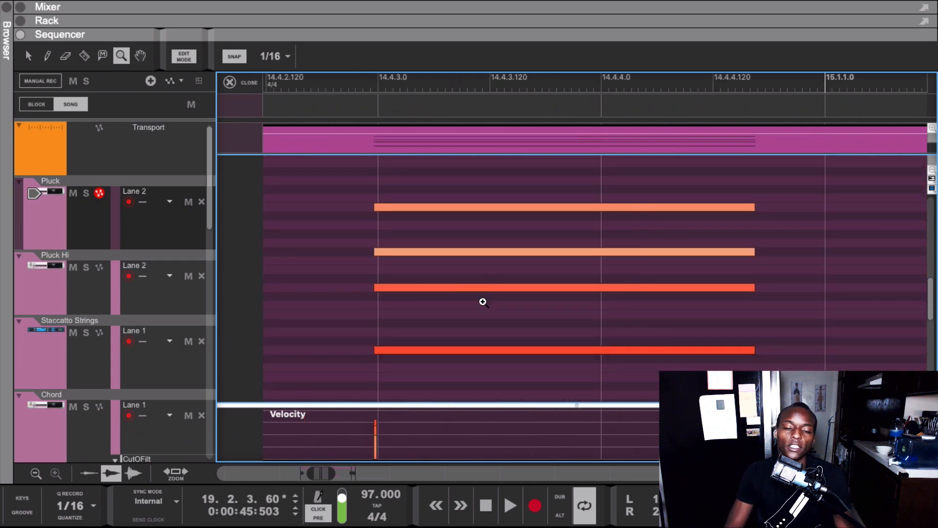
{"action": "scroll", "coordinate": [423, 219], "scroll_direction": "up", "scroll_amount": 3}
{"action": "scroll", "coordinate": [423, 221], "scroll_direction": "down", "scroll_amount": 3}
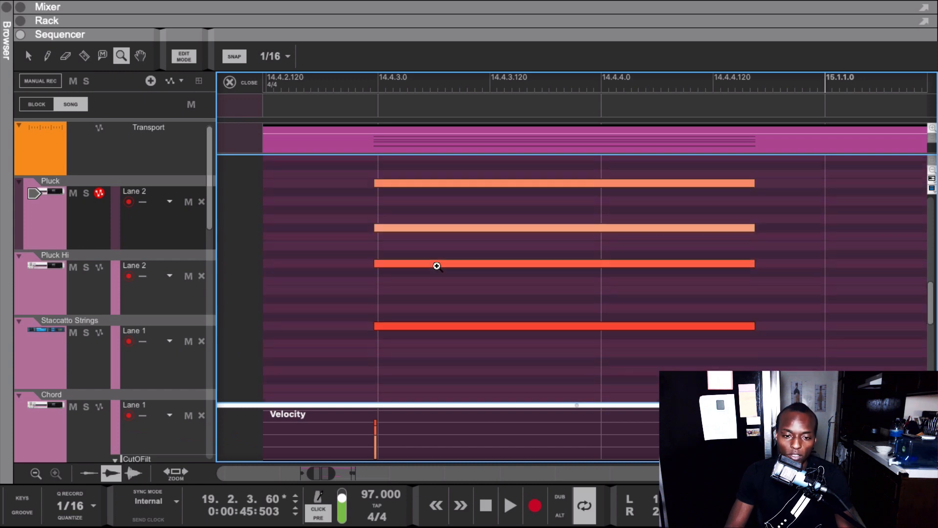
- Compare the note starts of bar 14's last chord with the 14.4.3.0 grid line at closer magnification
{"action": "left_click_drag", "start_coordinate": [379, 163], "coordinate": [410, 359]}
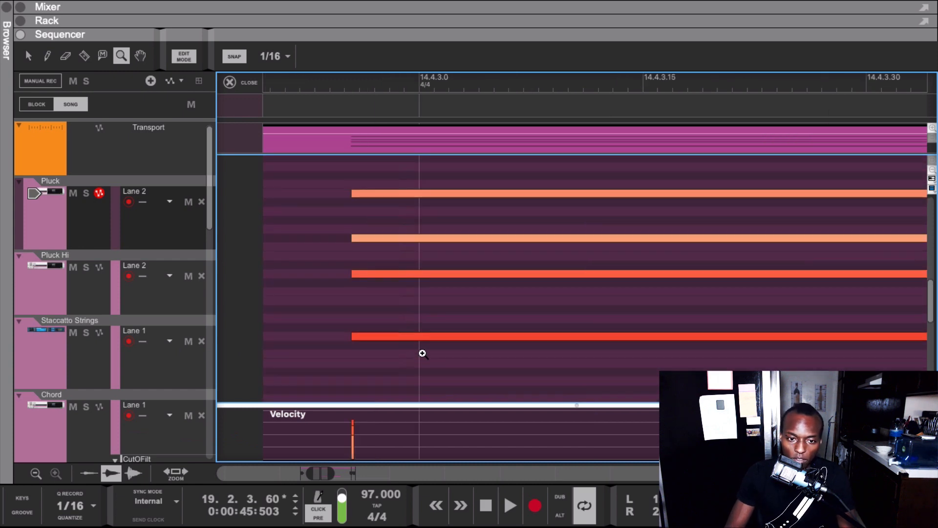
{"action": "left_click", "coordinate": [413, 380]}
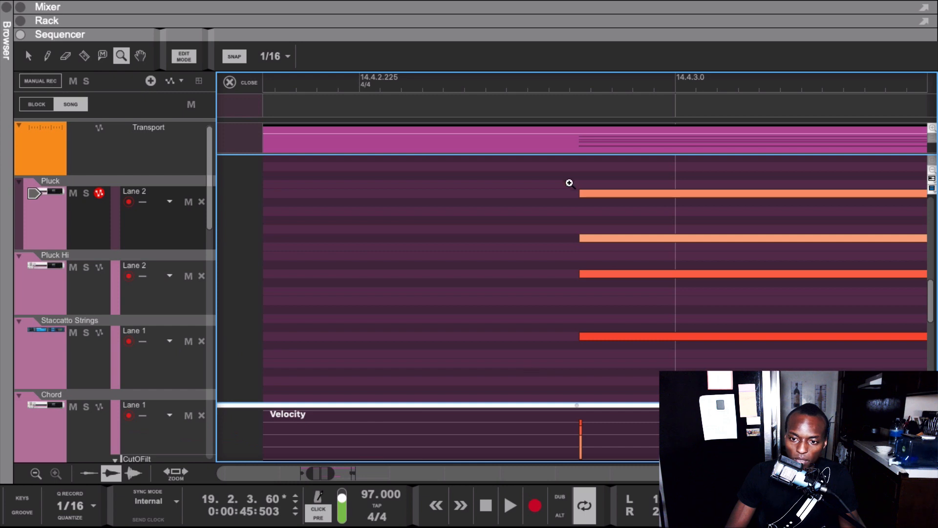
{"action": "left_click_drag", "start_coordinate": [567, 168], "coordinate": [610, 318]}
{"action": "left_click_drag", "start_coordinate": [589, 180], "coordinate": [617, 397]}
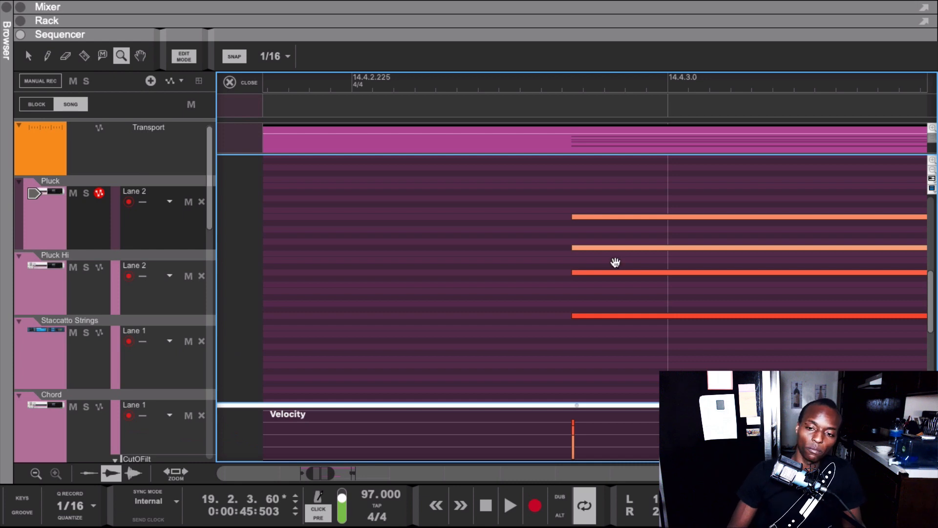
{"action": "scroll", "coordinate": [615, 262], "scroll_direction": "down", "scroll_amount": 15}
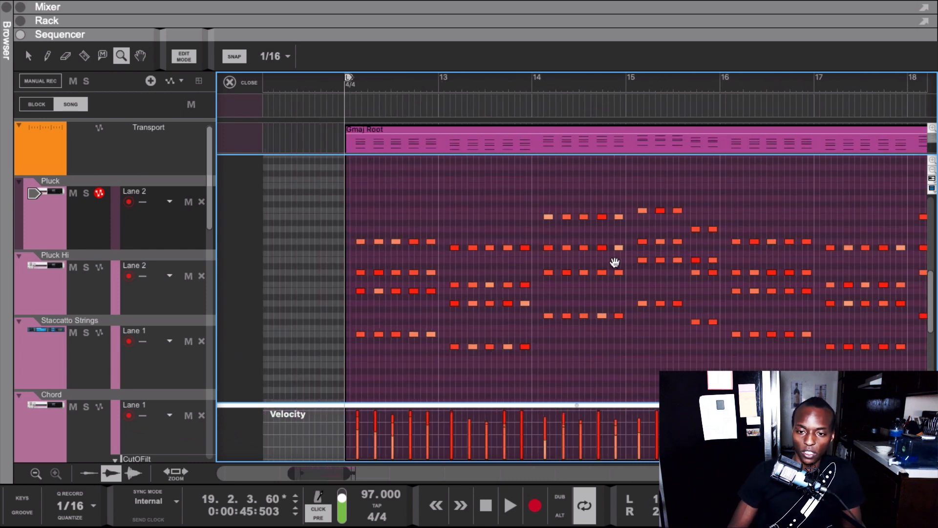
- Examine how the first chord of bar 13 and the last chords of bar 12 sit against the grid
{"action": "left_click_drag", "start_coordinate": [463, 368], "coordinate": [463, 369]}
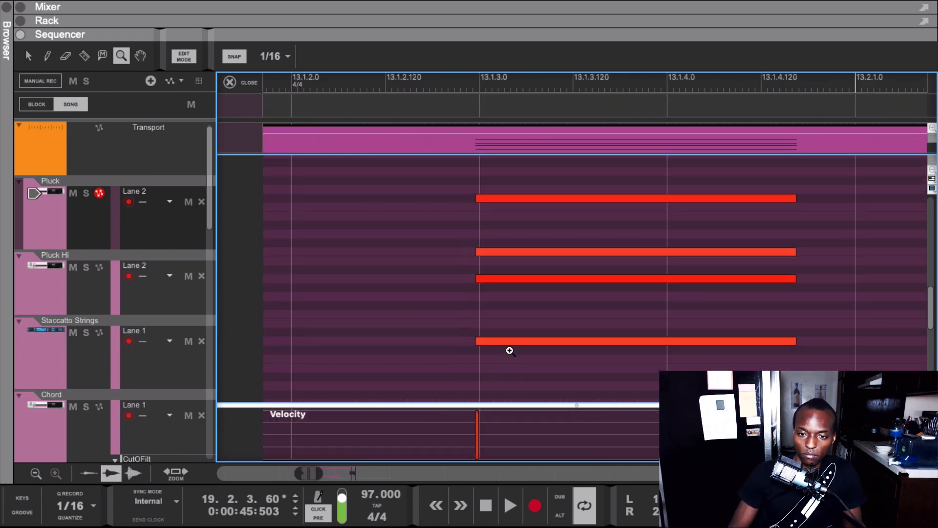
{"action": "scroll", "coordinate": [502, 338], "scroll_direction": "down", "scroll_amount": 5}
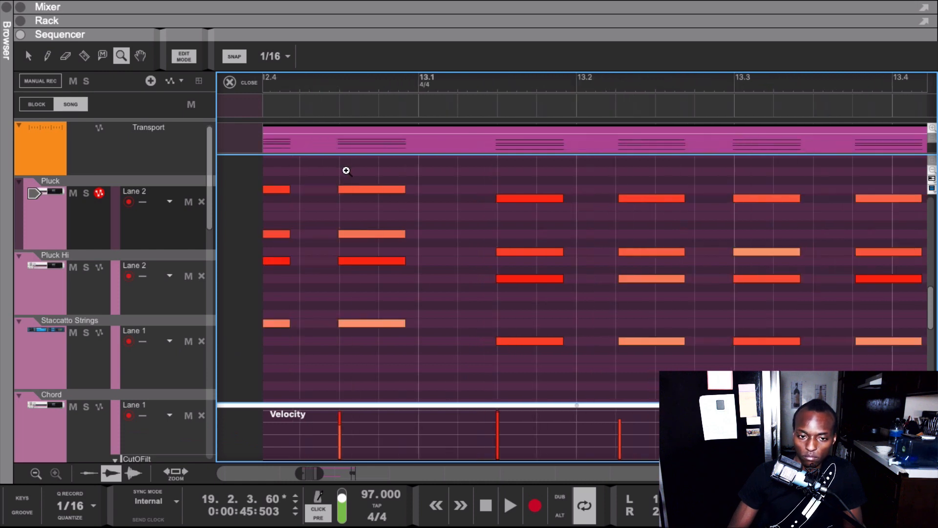
{"action": "left_click_drag", "start_coordinate": [343, 171], "coordinate": [360, 331]}
{"action": "scroll", "coordinate": [359, 286], "scroll_direction": "down", "scroll_amount": 9}
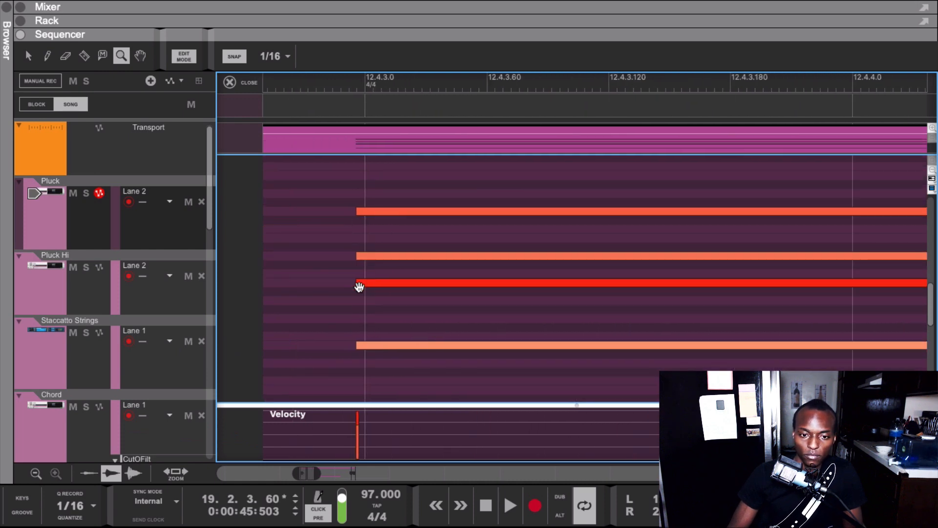
{"action": "scroll", "coordinate": [359, 287], "scroll_direction": "left", "scroll_amount": 12}
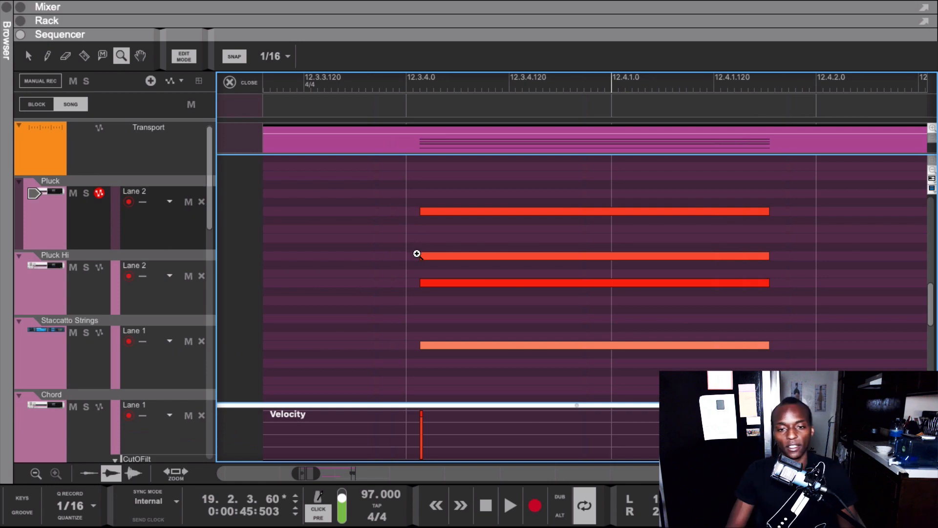
{"action": "scroll", "coordinate": [416, 253], "scroll_direction": "down", "scroll_amount": 10}
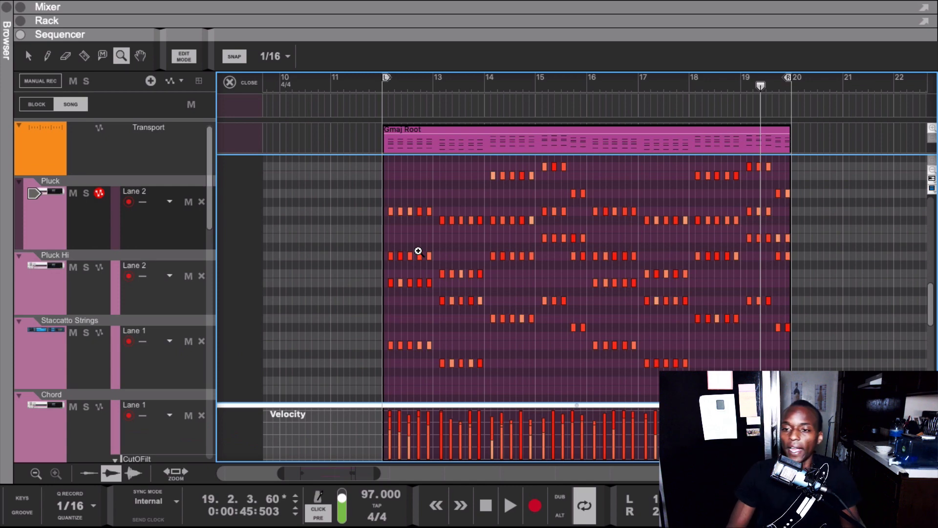
- Move the playhead to the start of the Gmaj Root clip at bar 12 and play it
{"action": "scroll", "coordinate": [457, 266], "scroll_direction": "down", "scroll_amount": 2}
{"action": "scroll", "coordinate": [457, 265], "scroll_direction": "up", "scroll_amount": 4}
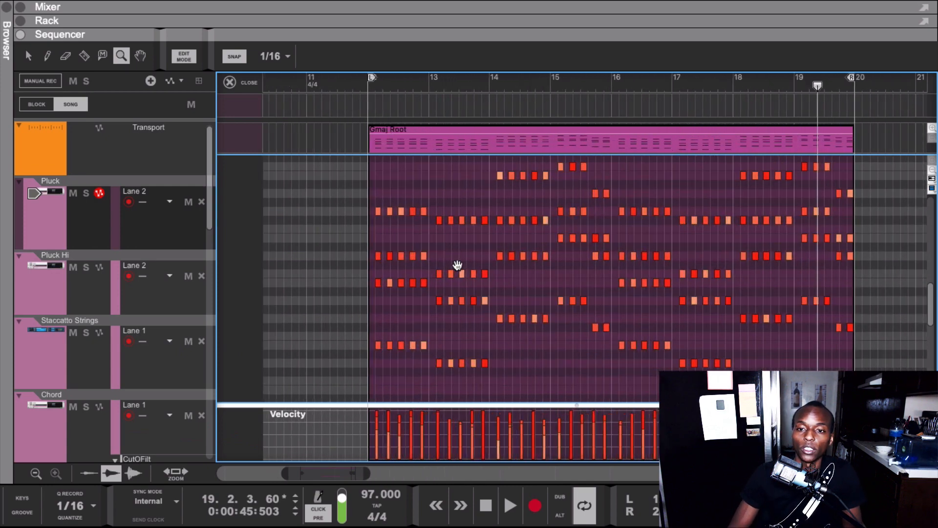
{"action": "scroll", "coordinate": [457, 266], "scroll_direction": "down", "scroll_amount": 2}
{"action": "scroll", "coordinate": [457, 265], "scroll_direction": "right", "scroll_amount": 2}
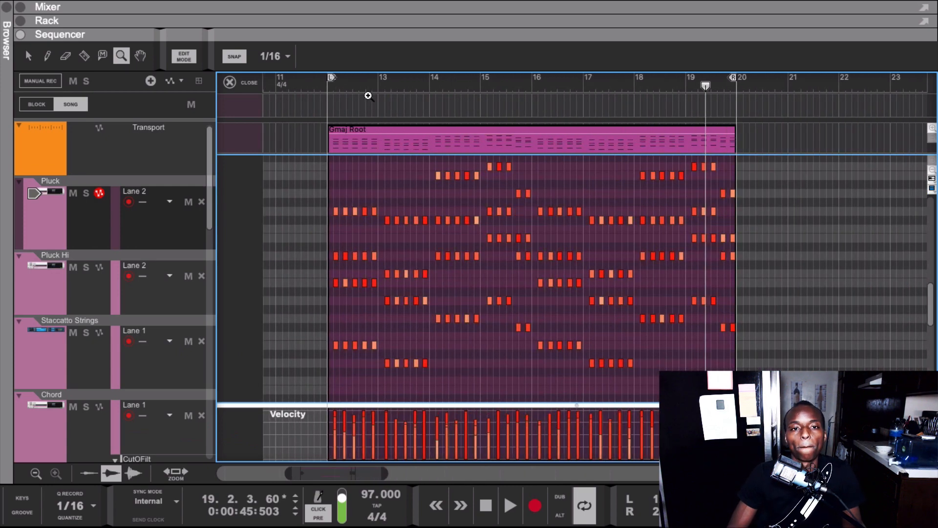
{"action": "left_click", "coordinate": [342, 87]}
{"action": "left_click", "coordinate": [305, 88]}
{"action": "key", "text": "space"}
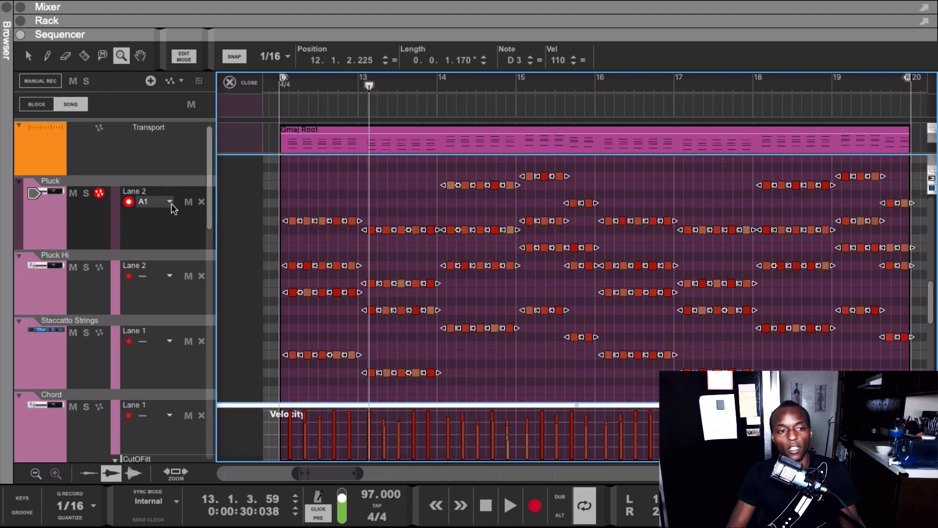
- Set Lane 2 of the Pluck track to No Channel and audition the clip from bar 12 without groove
{"action": "left_click", "coordinate": [165, 202]}
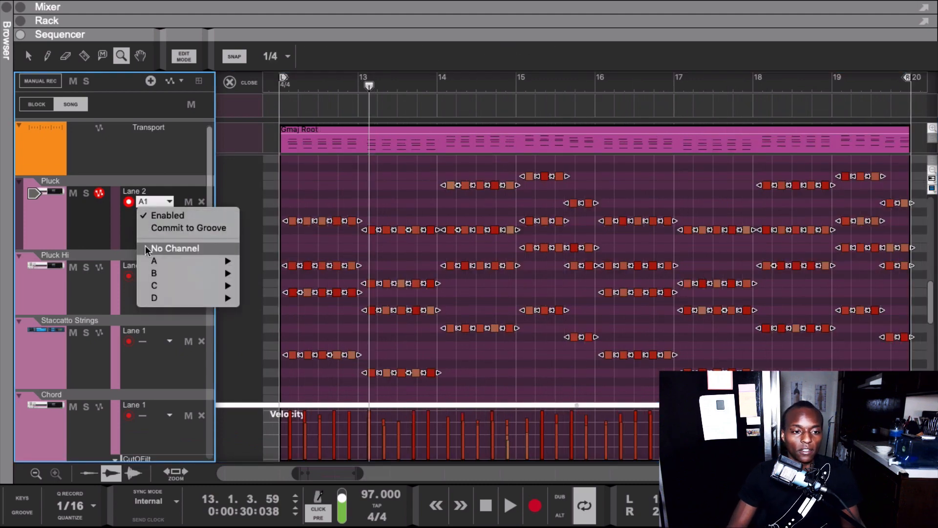
{"action": "left_click", "coordinate": [147, 250]}
{"action": "left_click", "coordinate": [272, 92]}
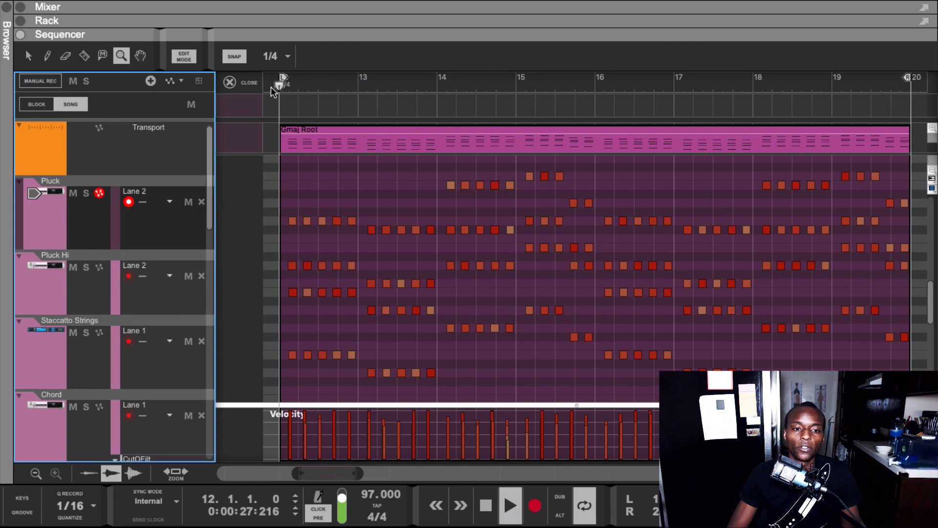
{"action": "key", "text": "space"}
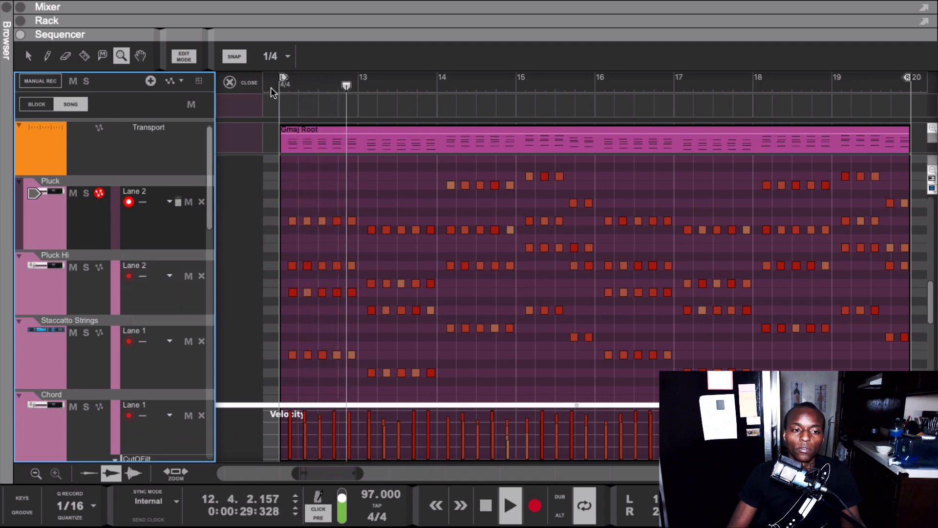
{"action": "key", "text": "space"}
- Assign Lane 2 of the Pluck track back to groove channel A1, play from bar 12 and deselect the notes with the Selection tool
{"action": "left_click", "coordinate": [165, 200]}
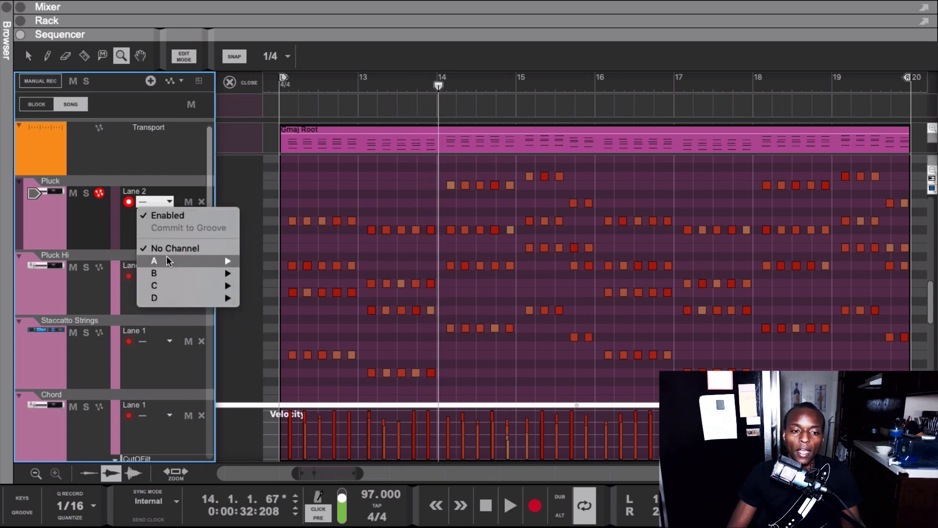
{"action": "left_click", "coordinate": [362, 240]}
{"action": "left_click_drag", "start_coordinate": [320, 90], "coordinate": [283, 81]}
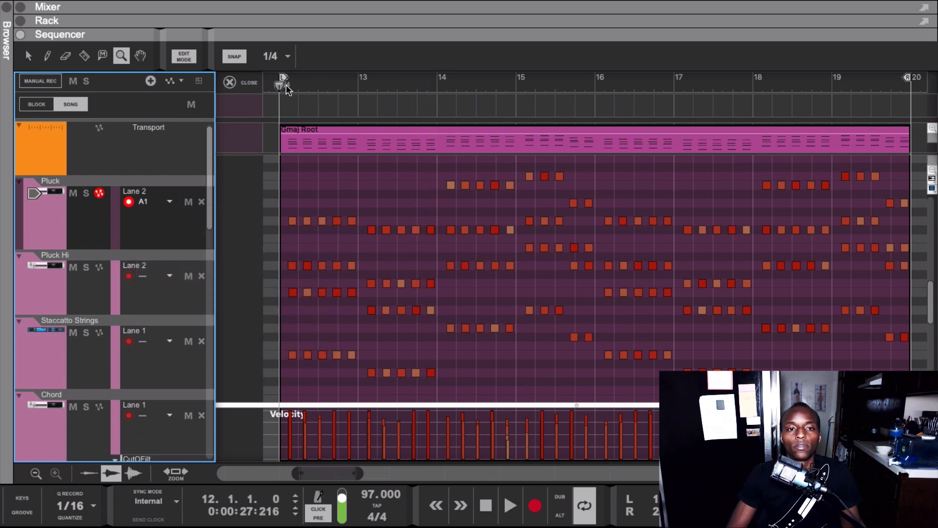
{"action": "key", "text": "space"}
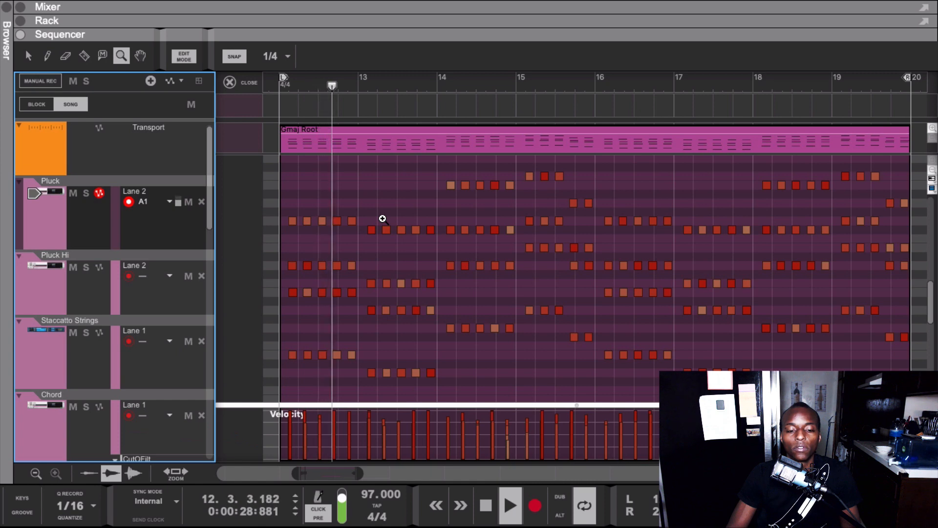
{"action": "key", "text": "q"}
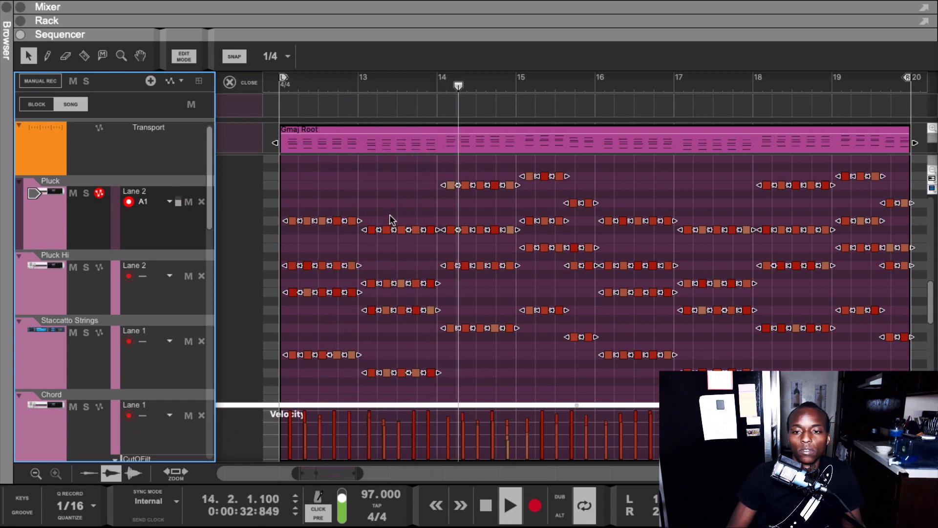
{"action": "left_click", "coordinate": [398, 216]}
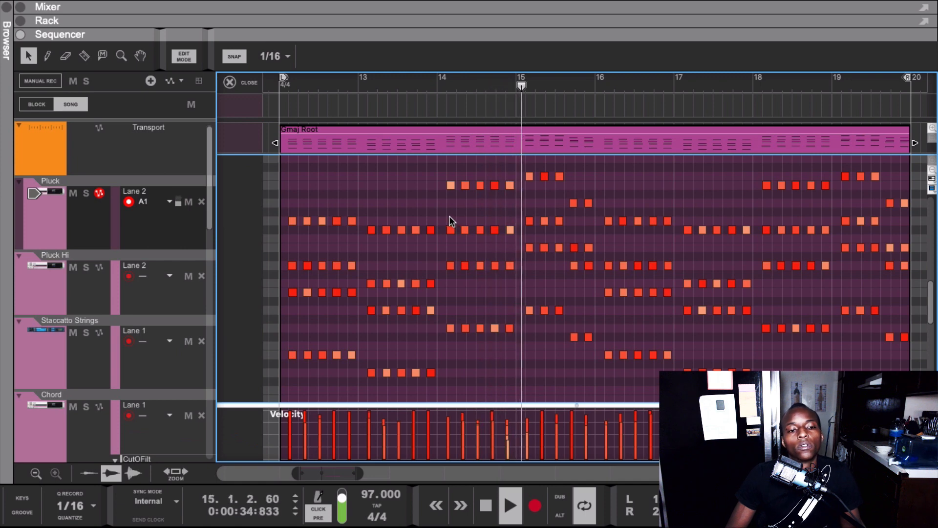